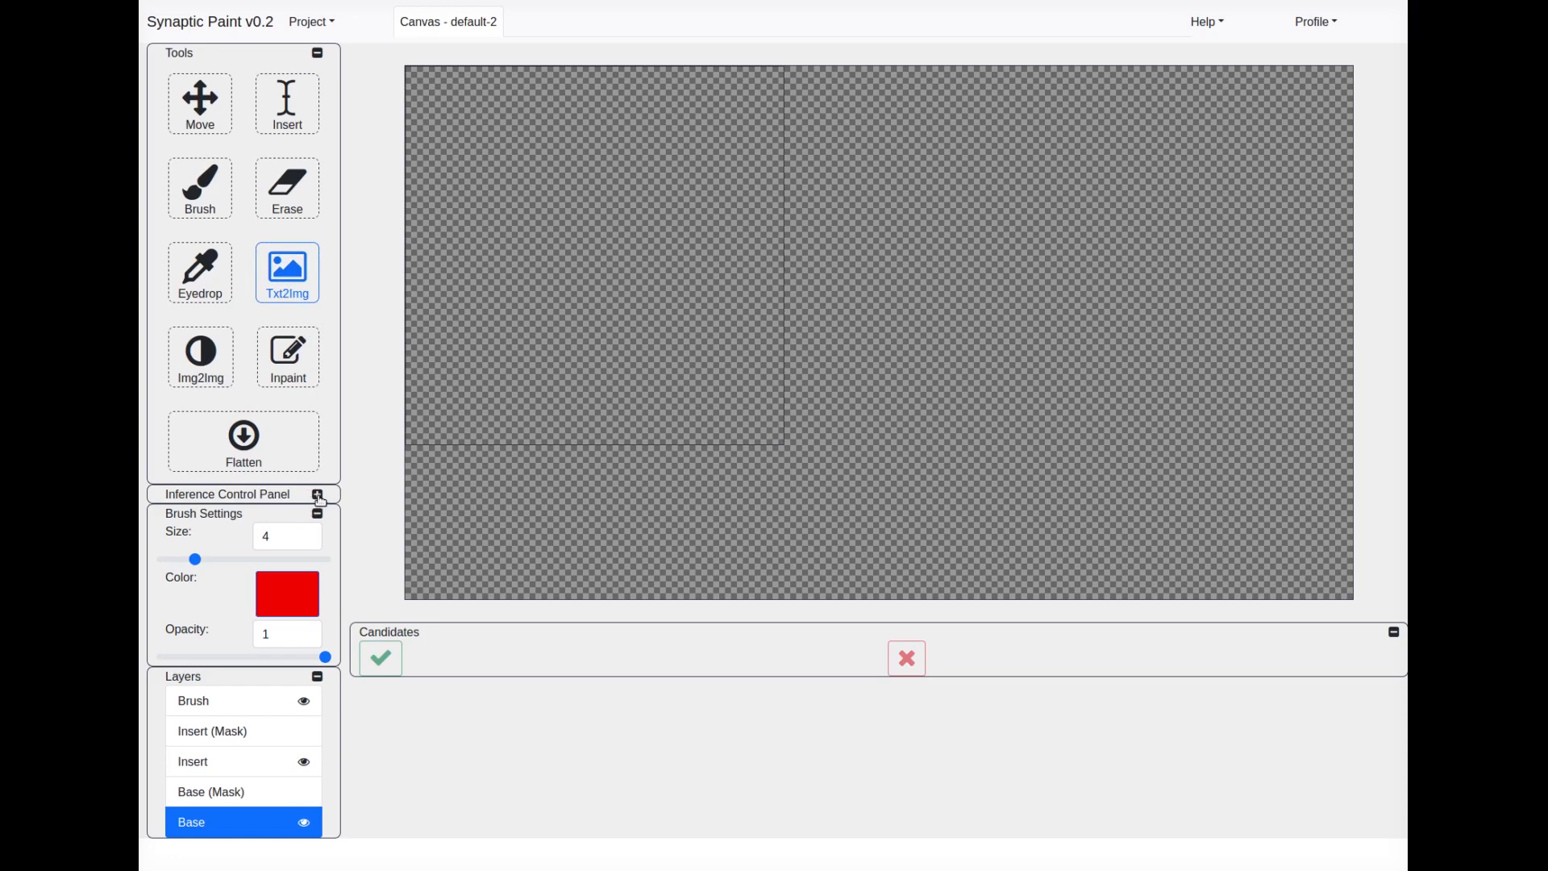
# - Set the inference prompt to "painting of a waterfall, open skies with clouds, by ivan shishkin, trending on artstation, highly detailed"
pyautogui.click(318, 495)
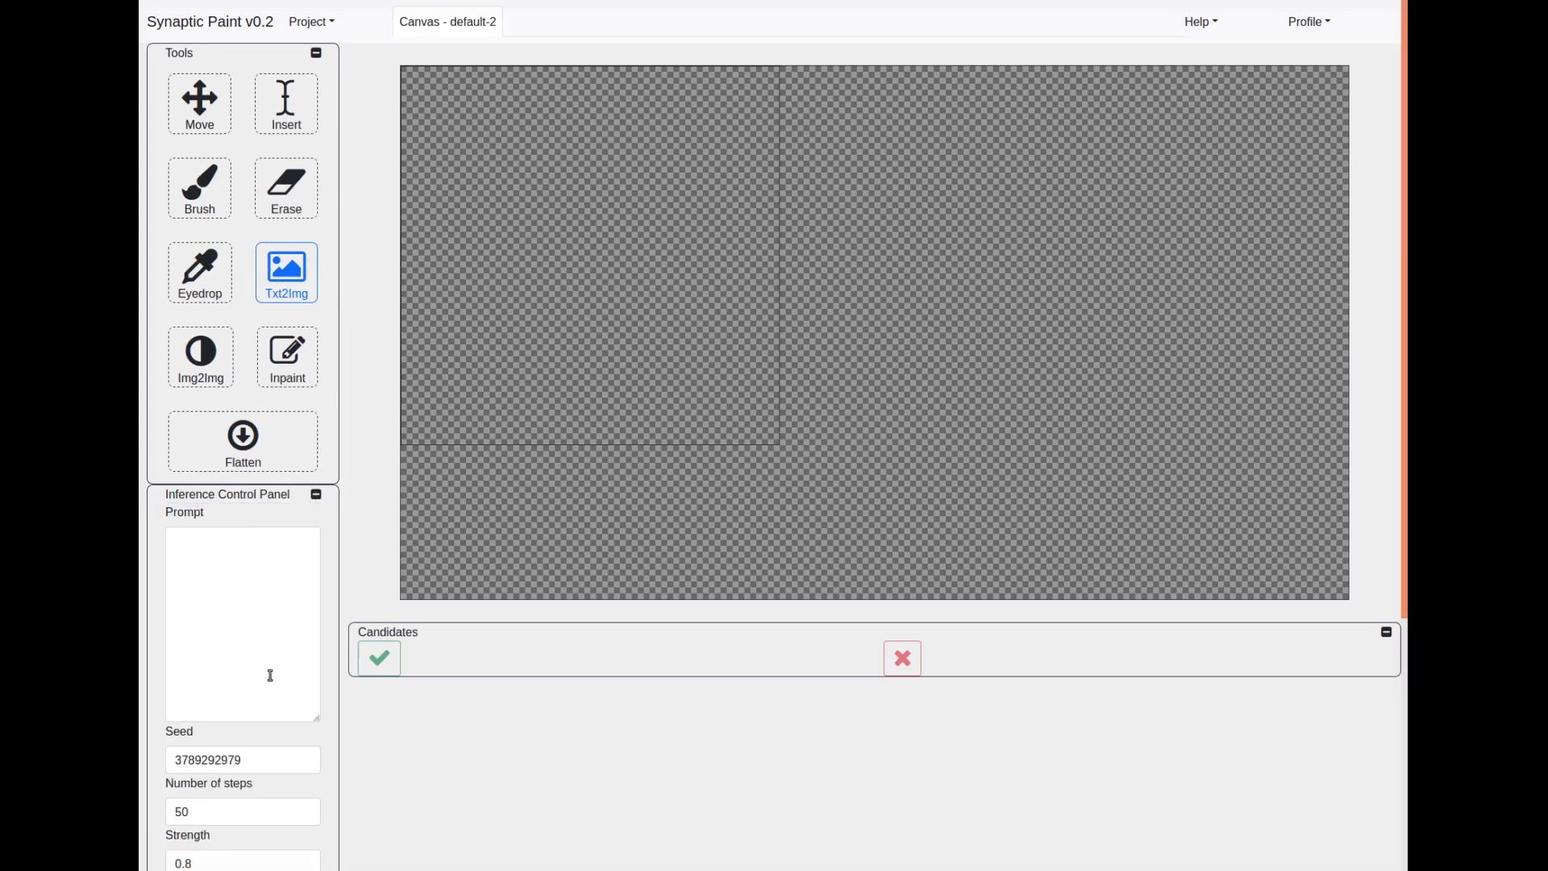
pyautogui.scroll(-1, 272, 675)
pyautogui.scroll(1, 276, 660)
pyautogui.click(287, 582)
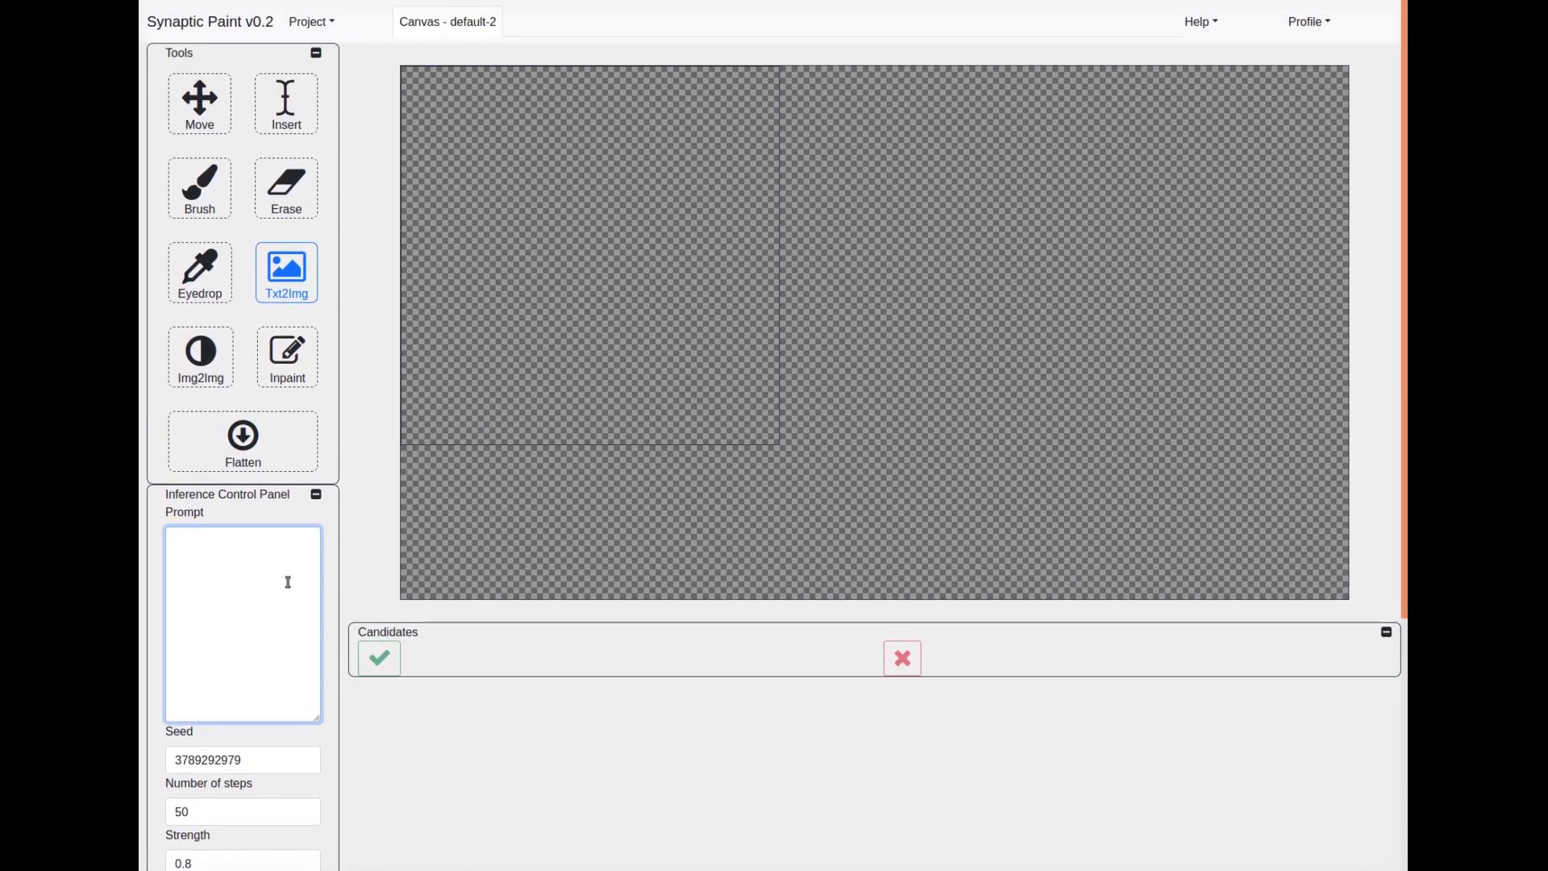
pyautogui.write('painting of a waterfall, open skies with clouds, by ivan shishkin, trending on artstation, highly detailed')
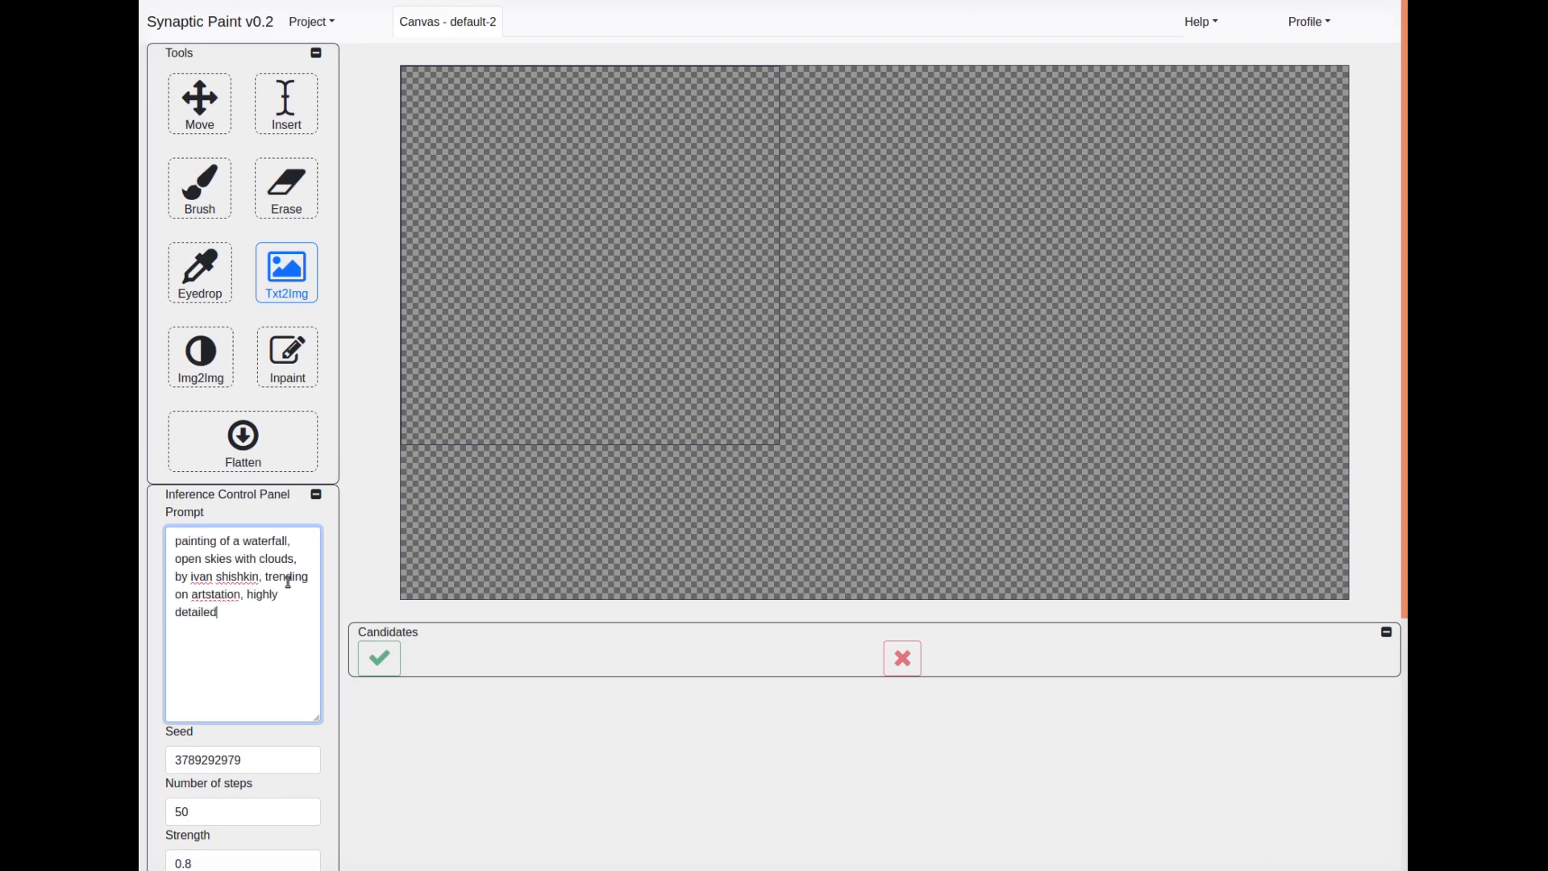
# - Generate text-to-image candidates near the middle of the canvas and reject the whole set after previewing them
pyautogui.click(862, 325)
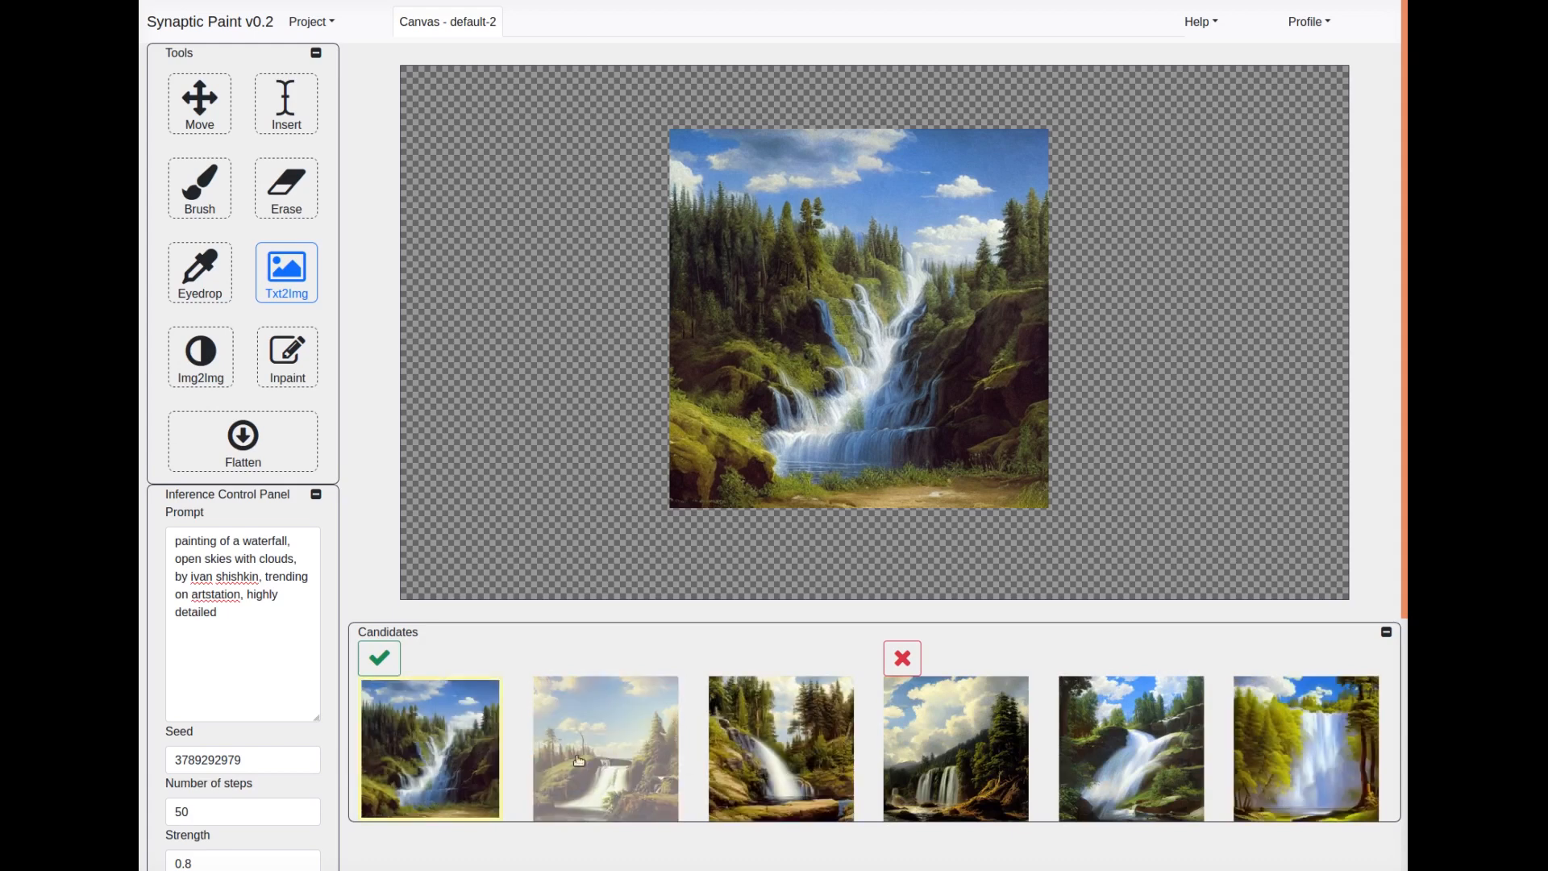
pyautogui.click(612, 765)
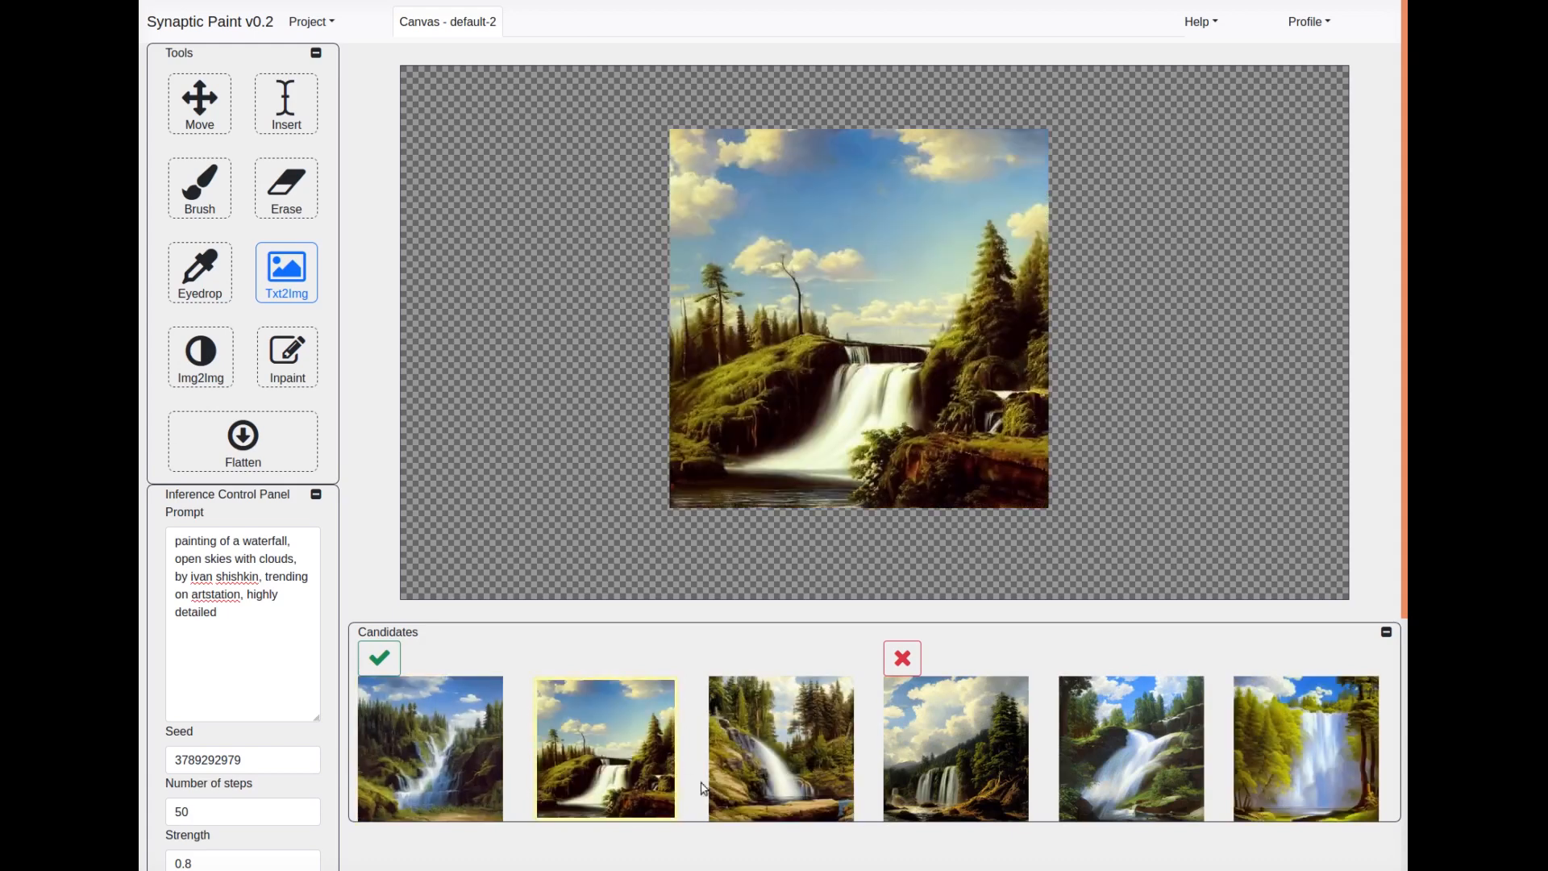
pyautogui.click(790, 769)
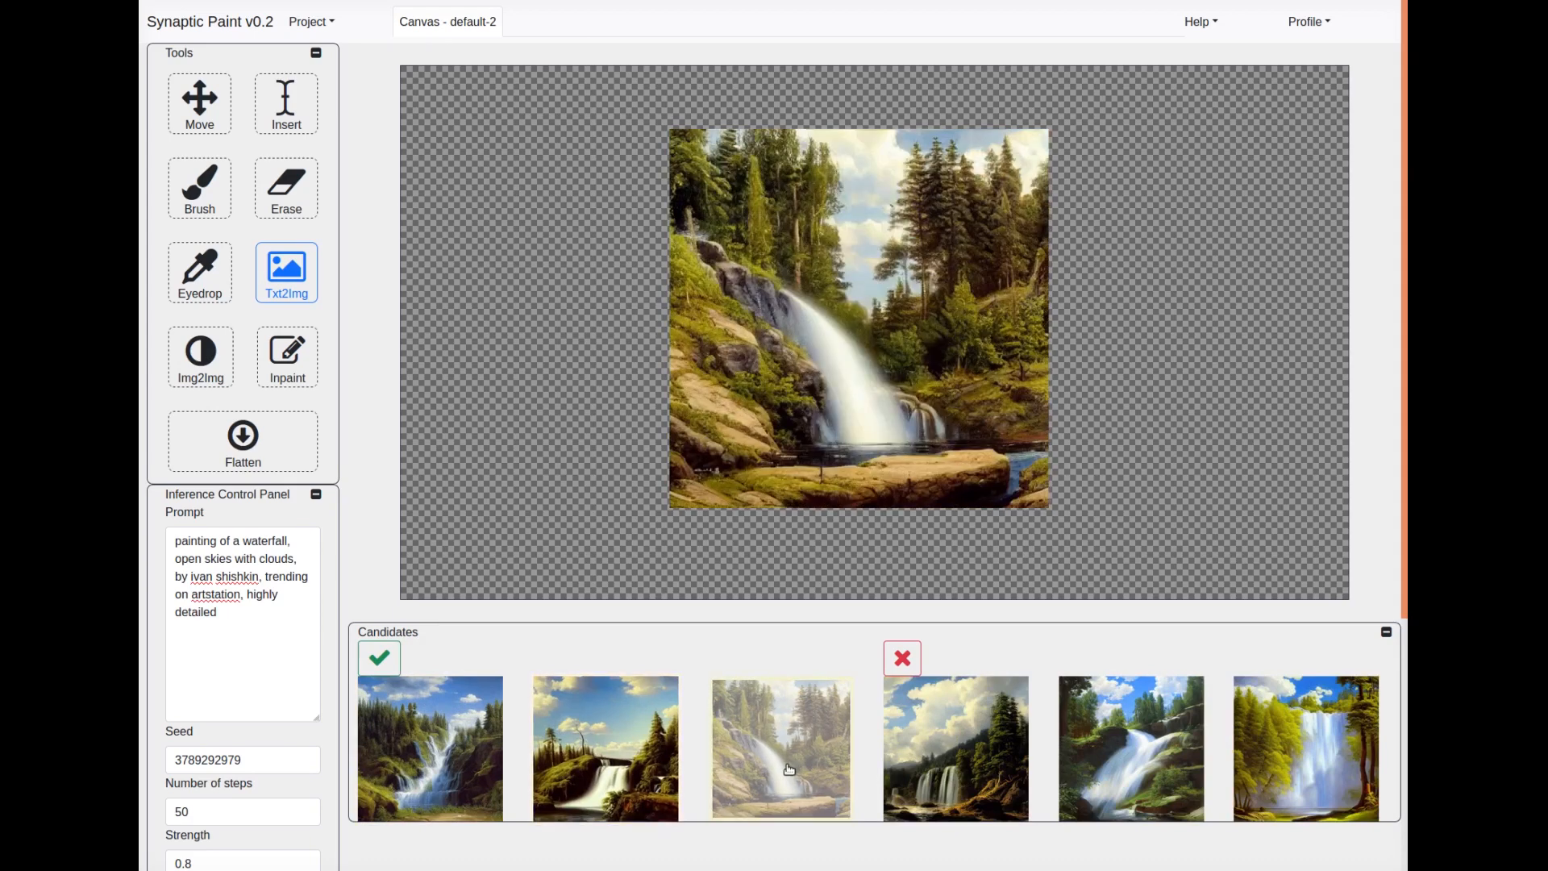
pyautogui.click(954, 777)
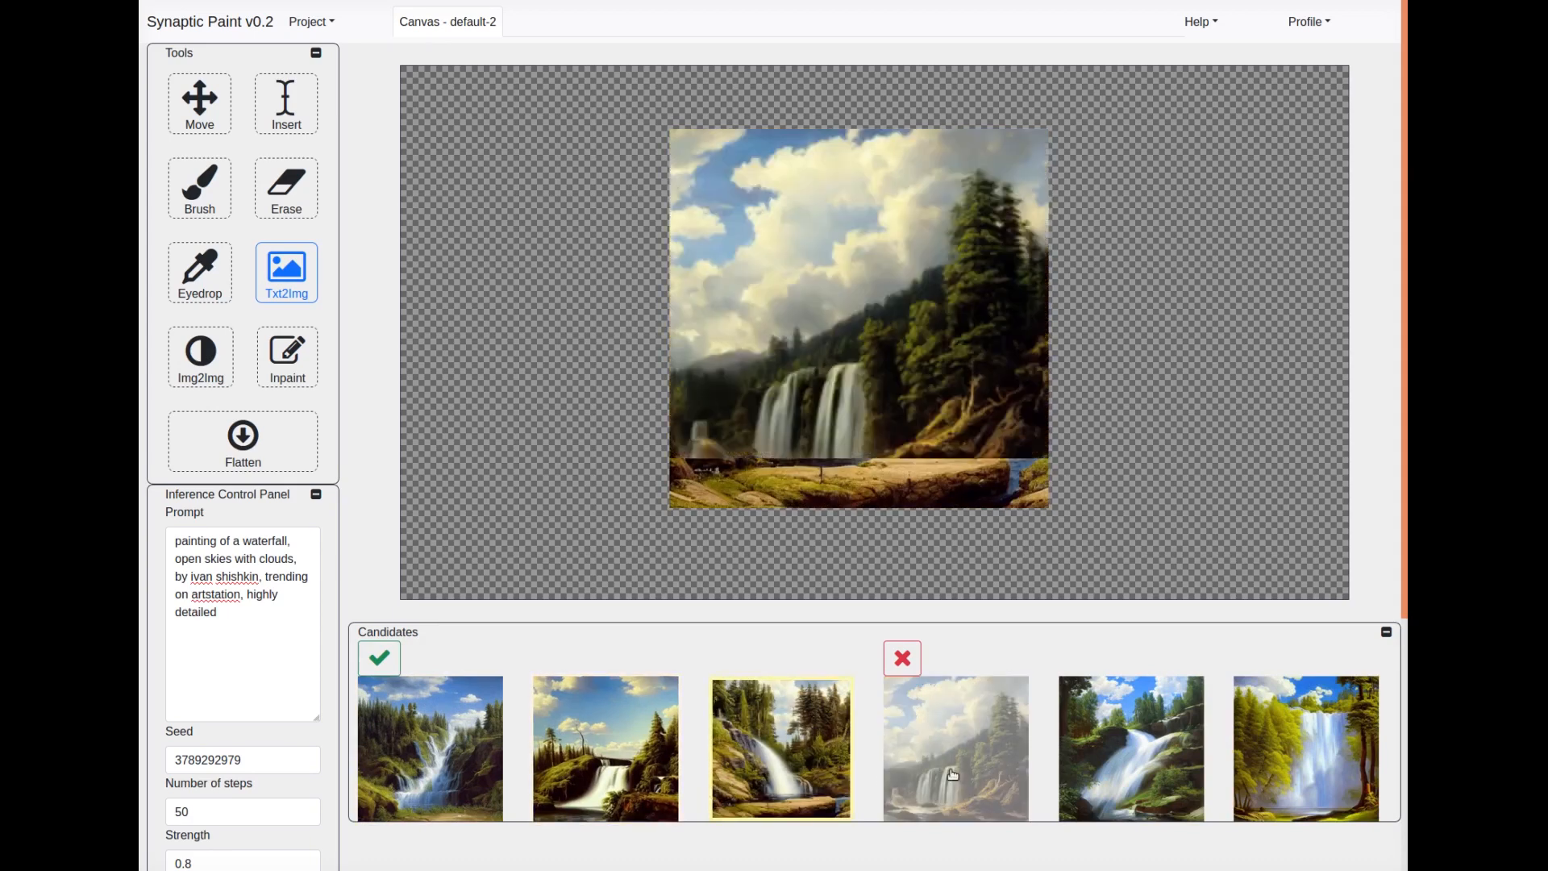
pyautogui.click(1114, 750)
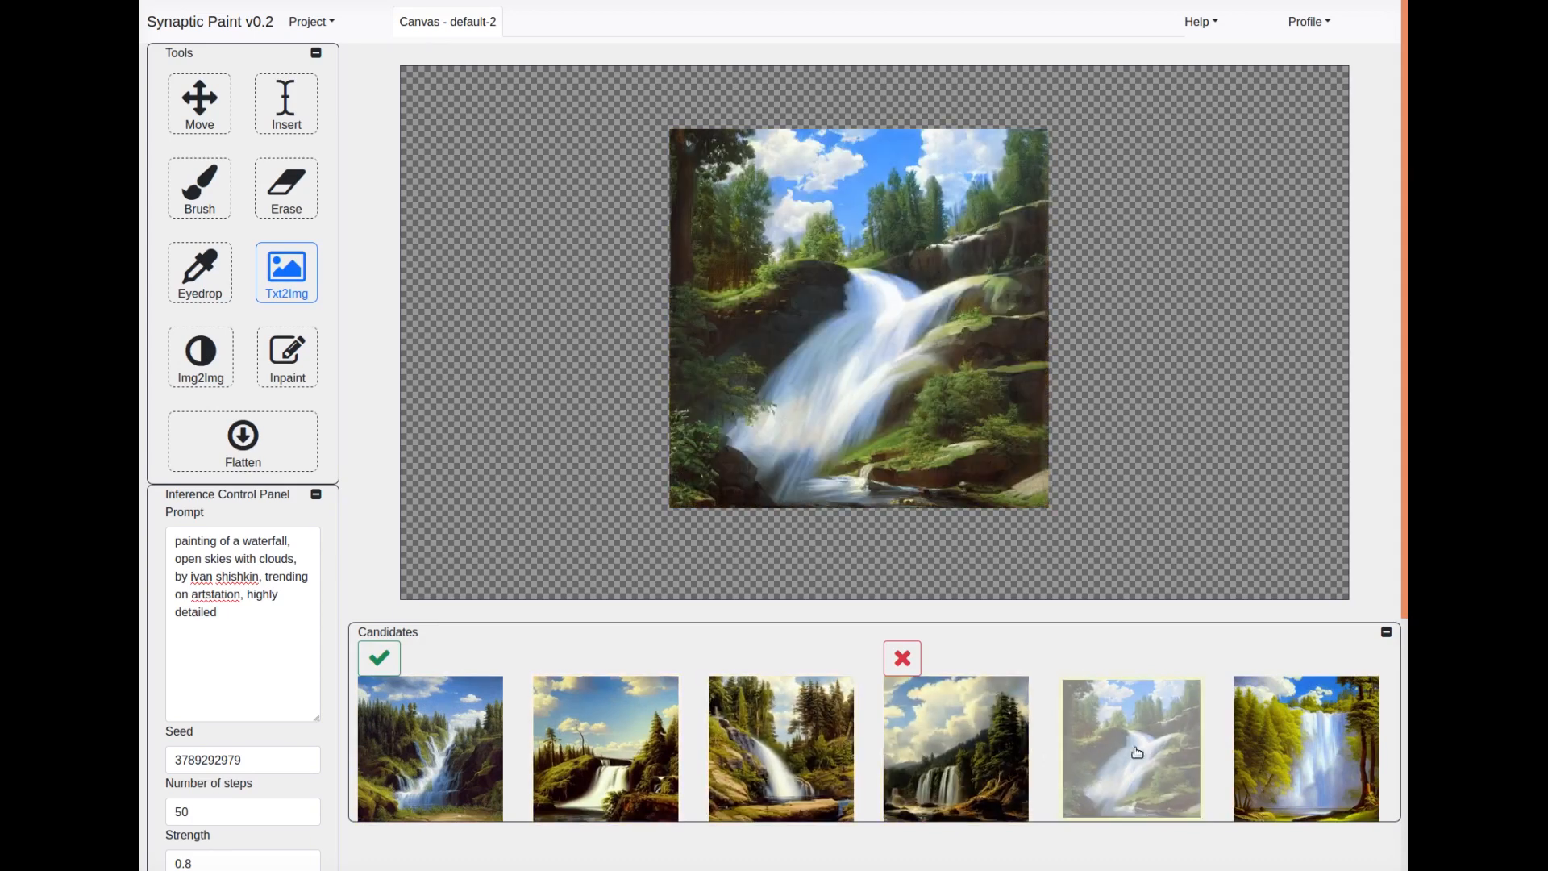
pyautogui.click(1281, 761)
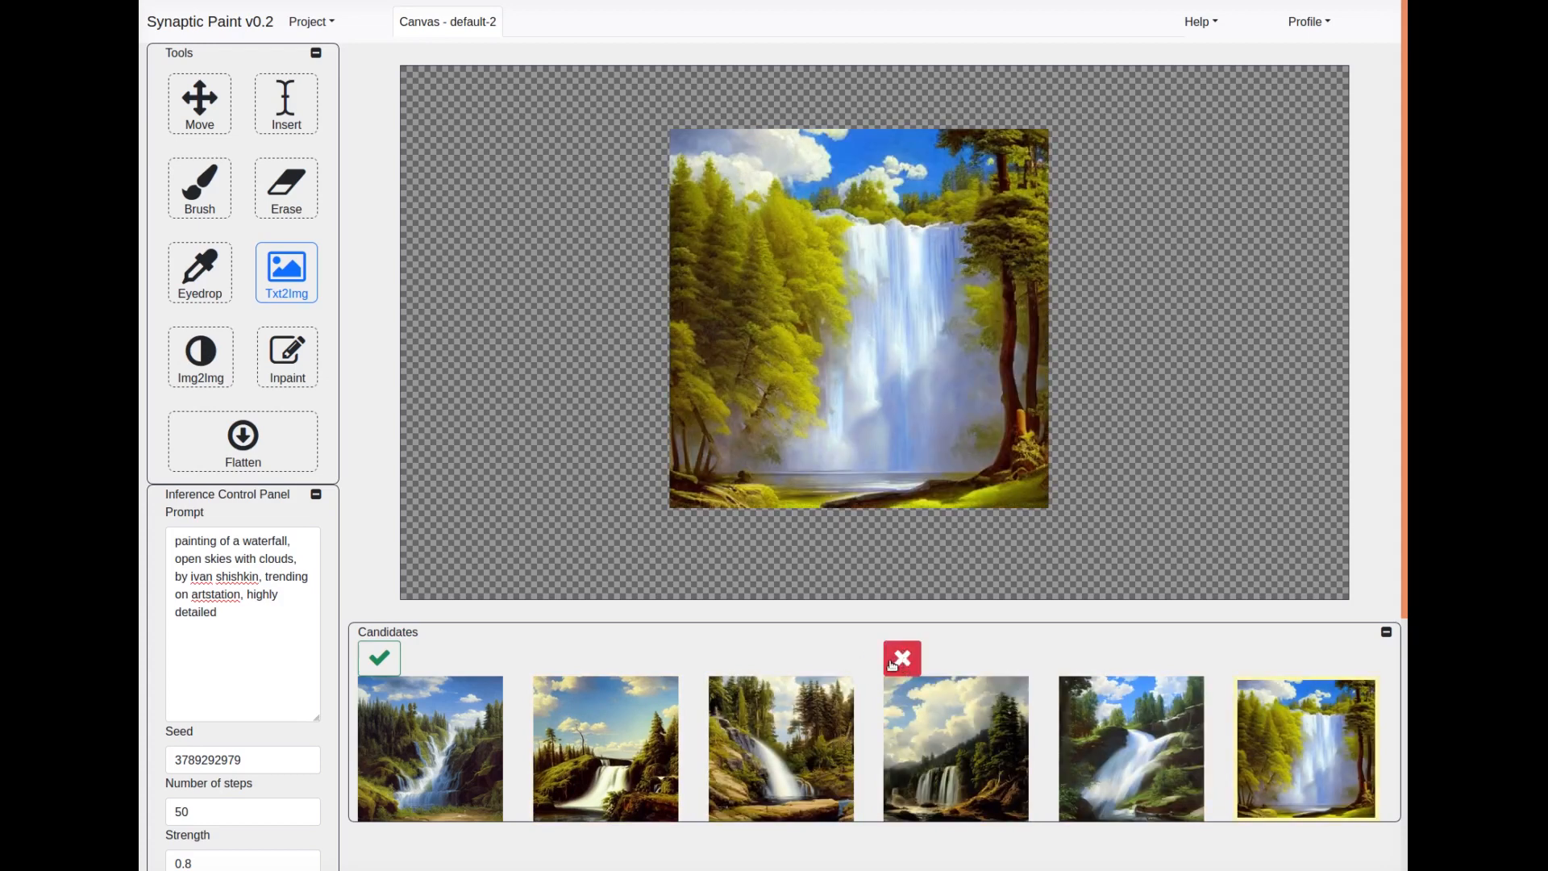
pyautogui.click(893, 665)
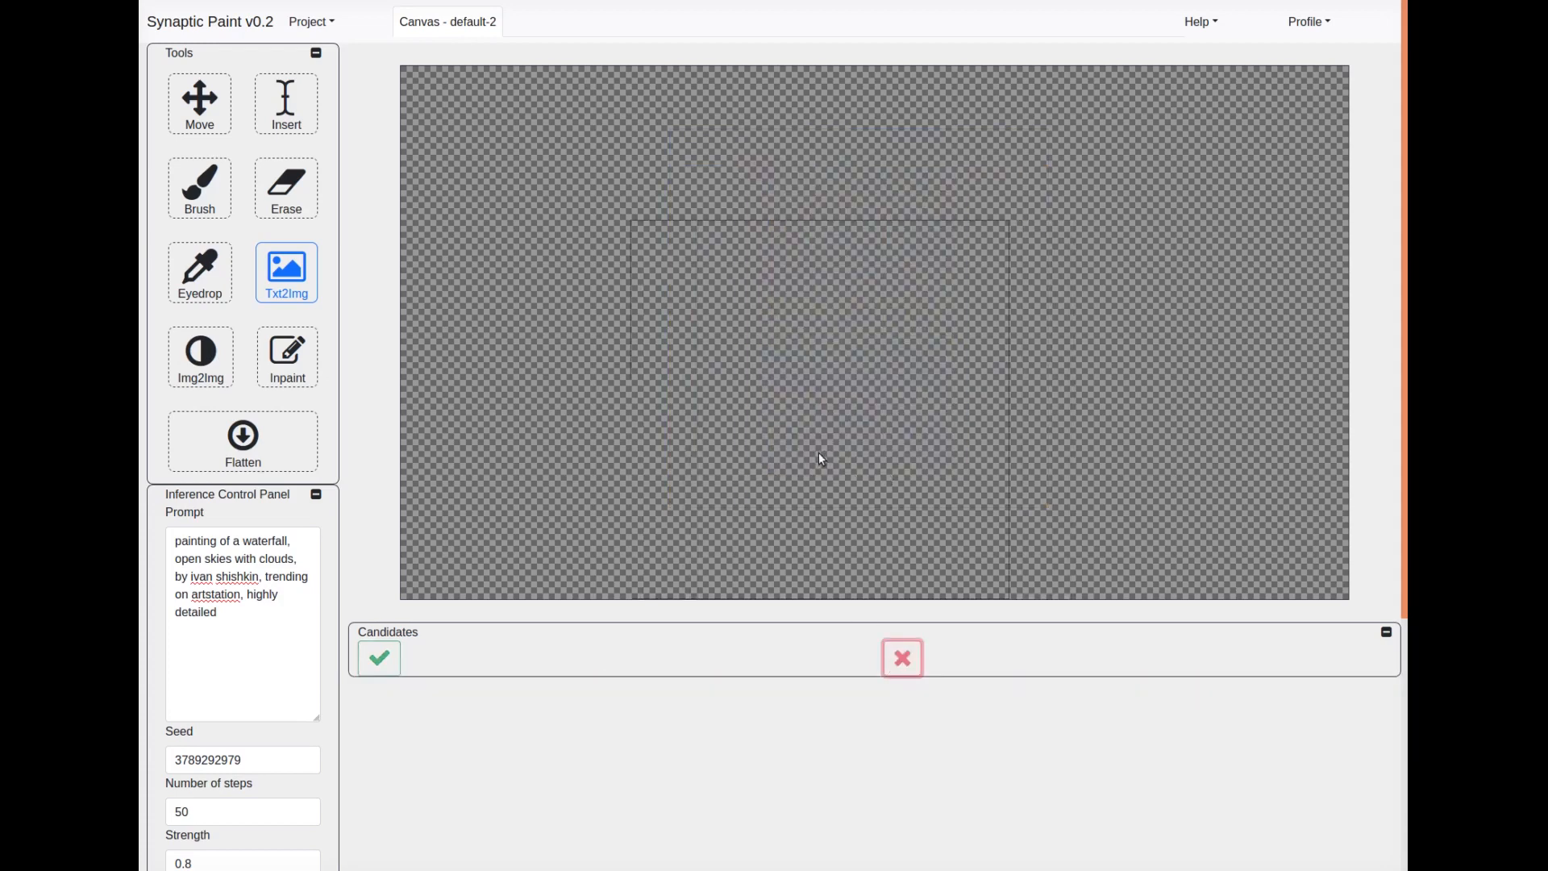
# - Change the seed to 378929 and generate text-to-image candidates near the middle of the canvas
pyautogui.click(265, 758)
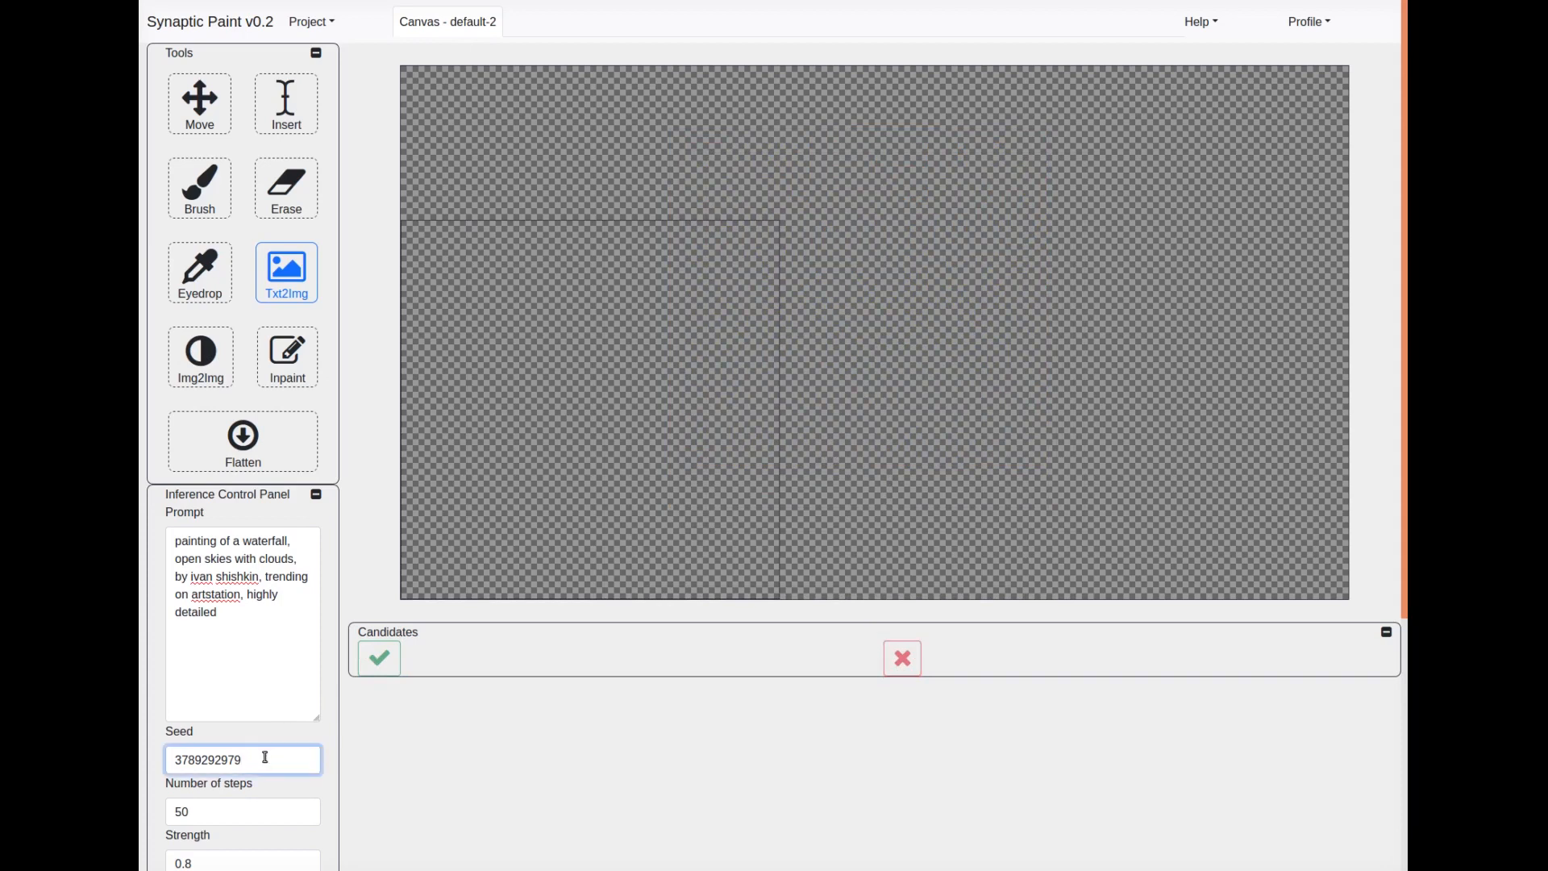
pyautogui.press('BackSpace')
pyautogui.press('BackSpace')
pyautogui.press('BackSpace')
pyautogui.press('BackSpace')
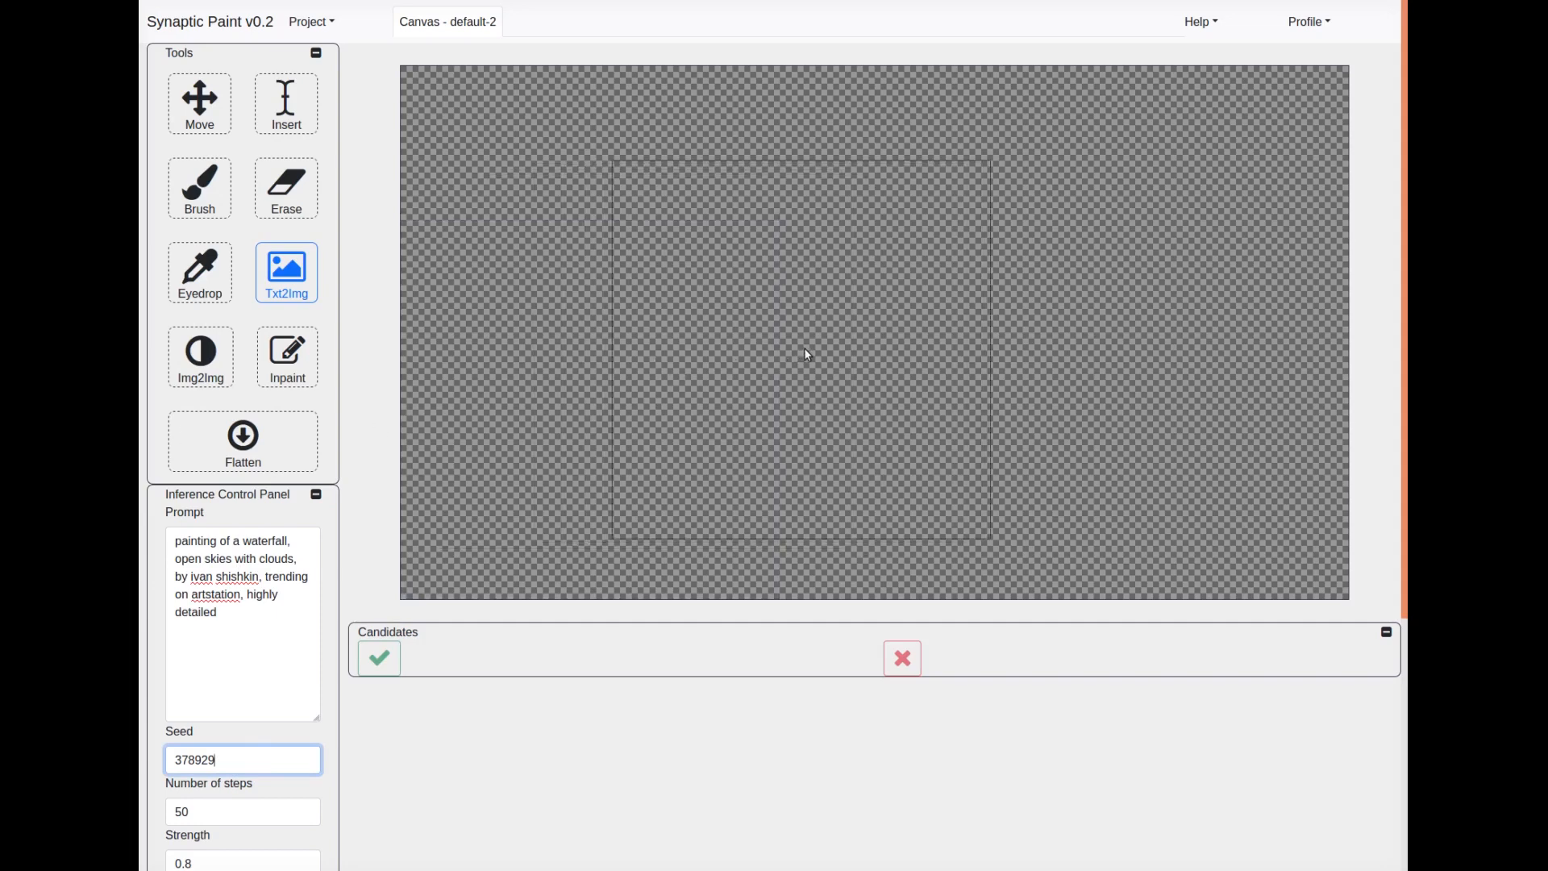
pyautogui.click(878, 363)
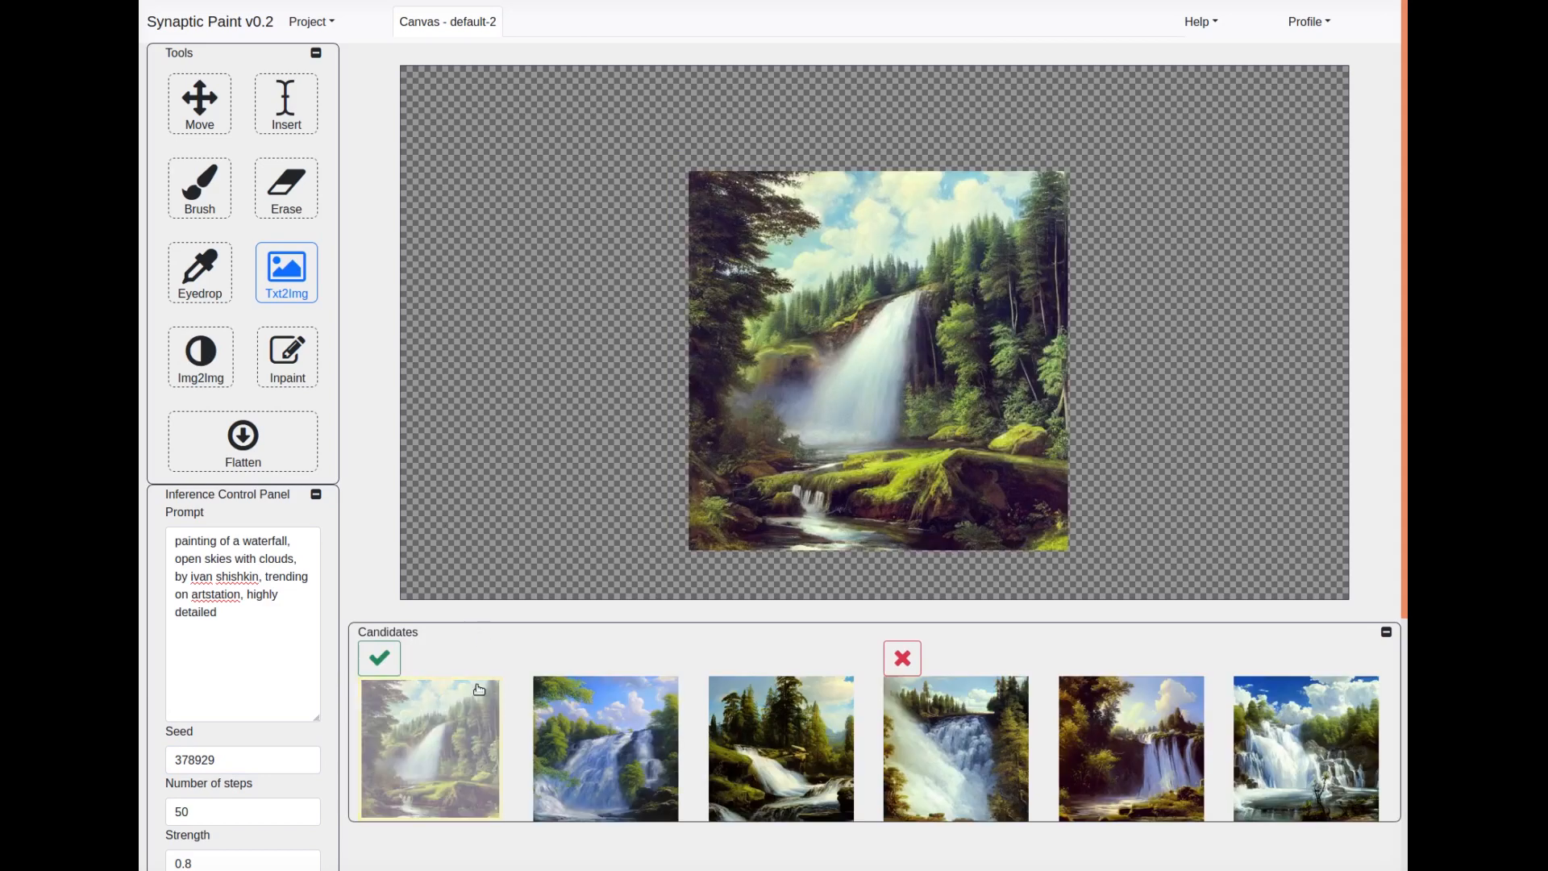
# - Preview the generated waterfalls and accept the sixth candidate, the wide waterfall with a small tree in the foreground
pyautogui.click(1248, 753)
pyautogui.click(1193, 768)
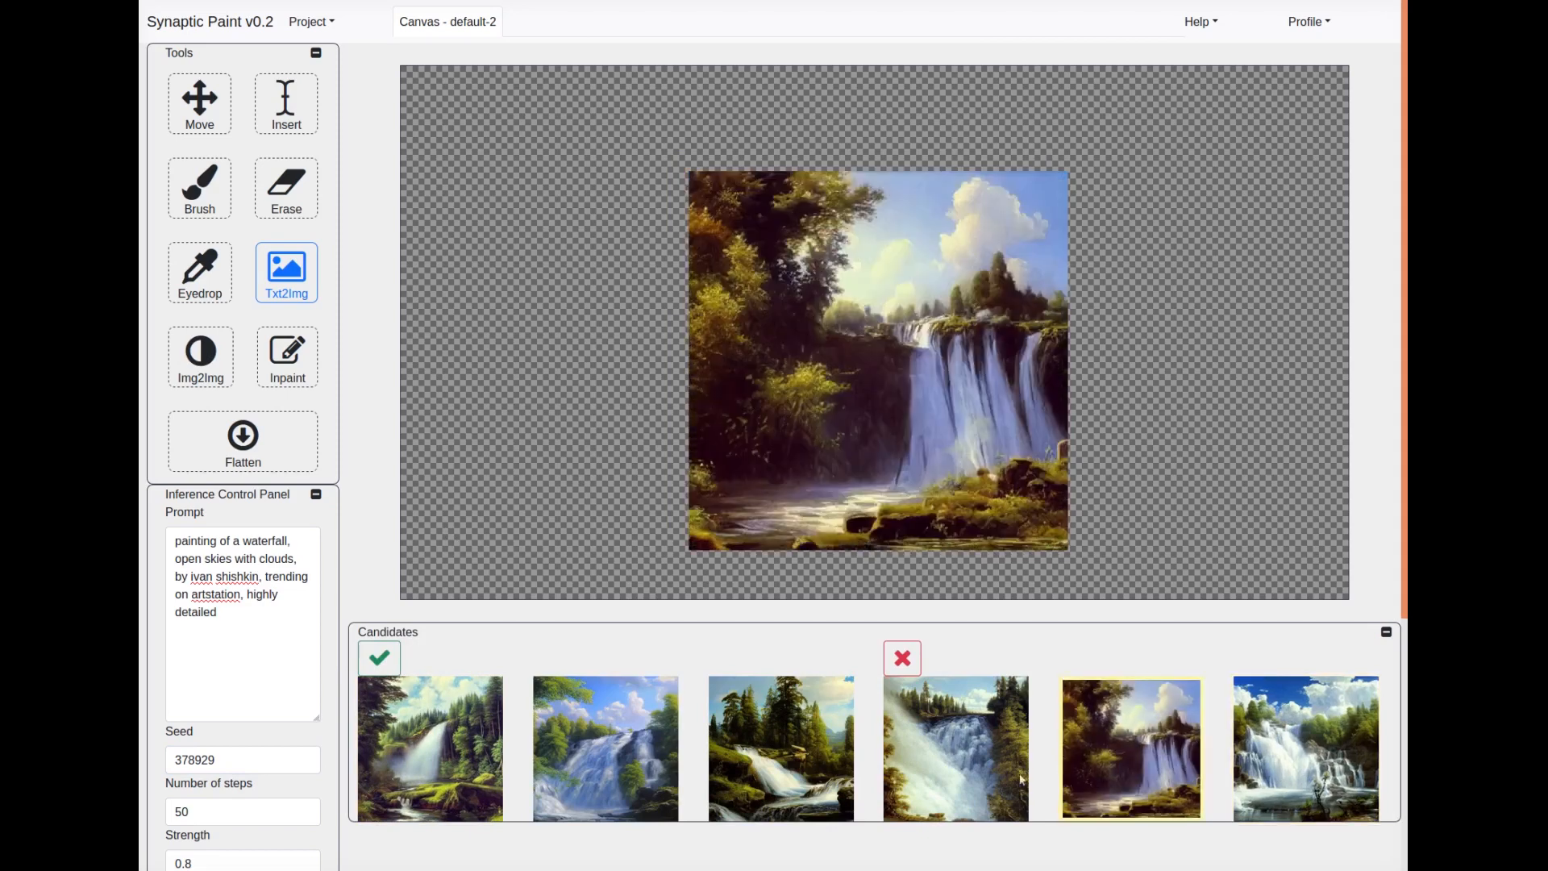
pyautogui.click(989, 780)
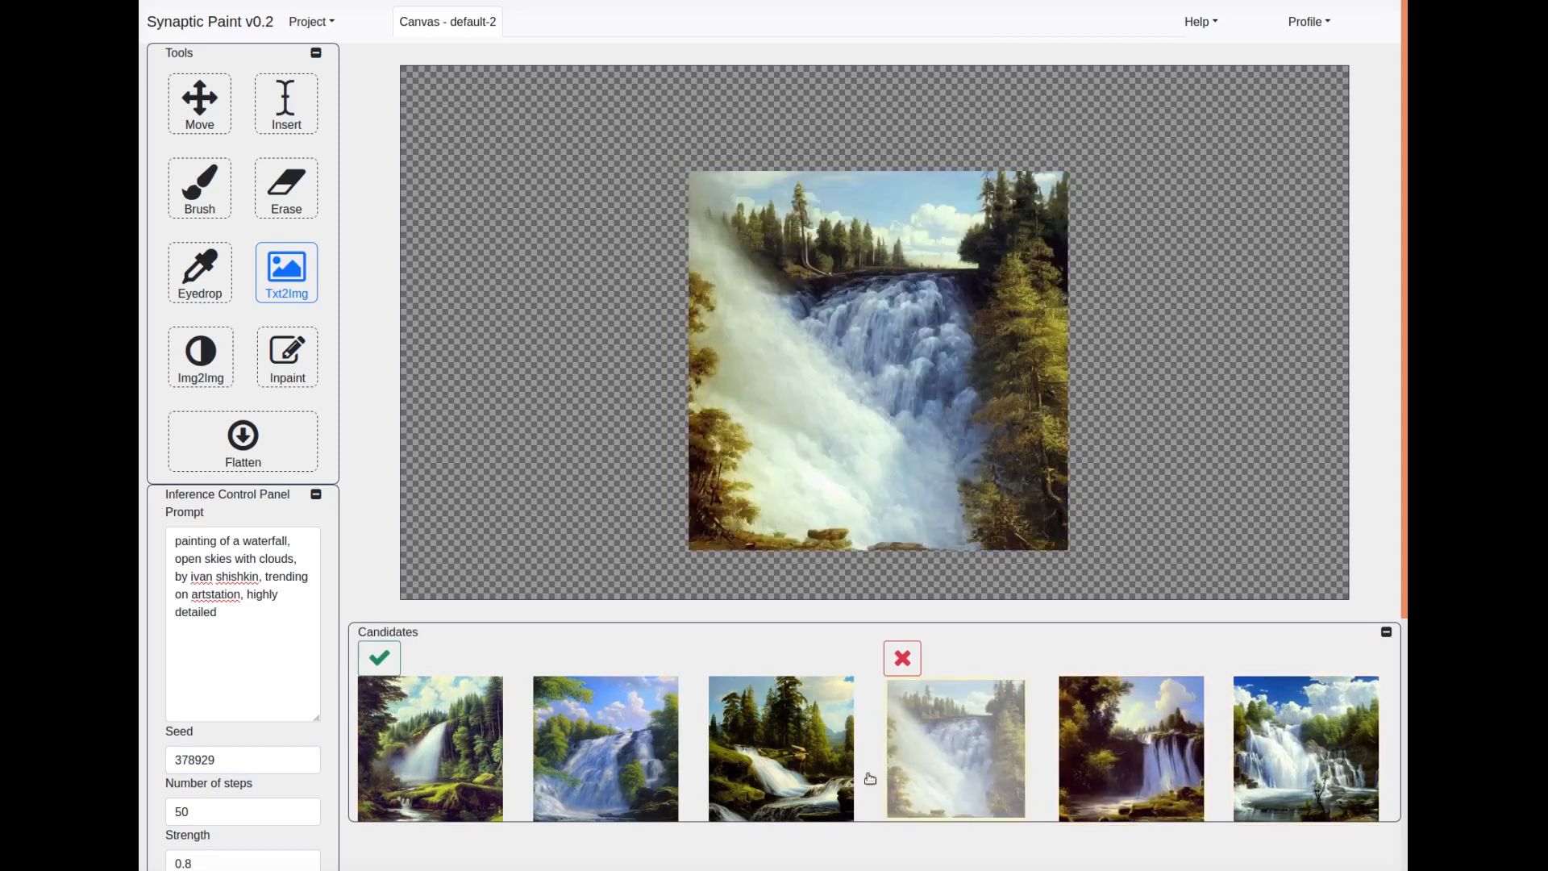
pyautogui.click(822, 784)
pyautogui.click(619, 784)
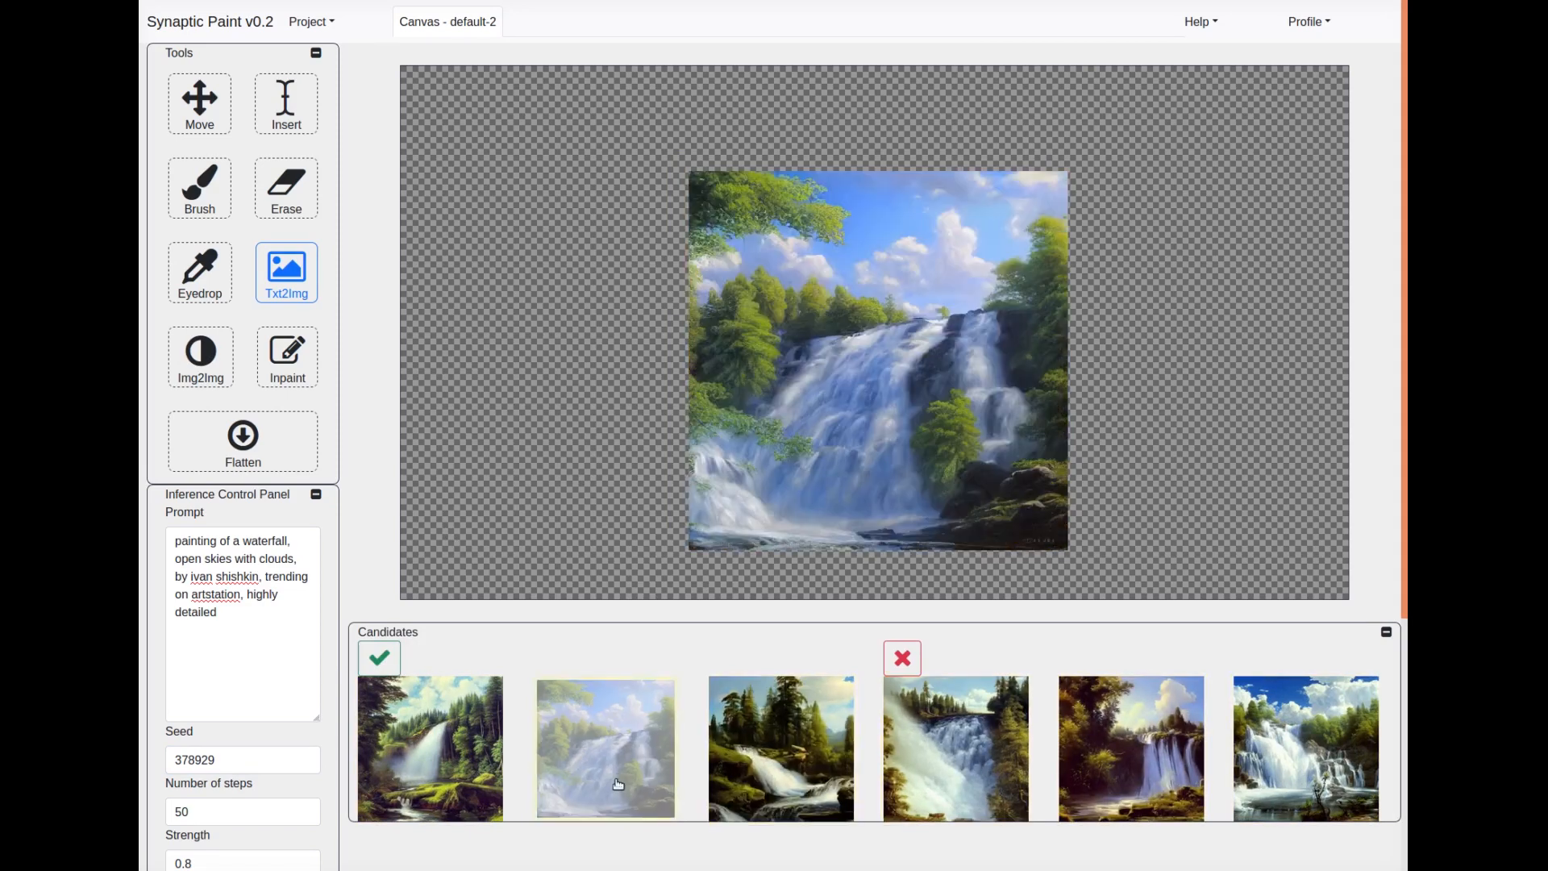
pyautogui.click(1330, 784)
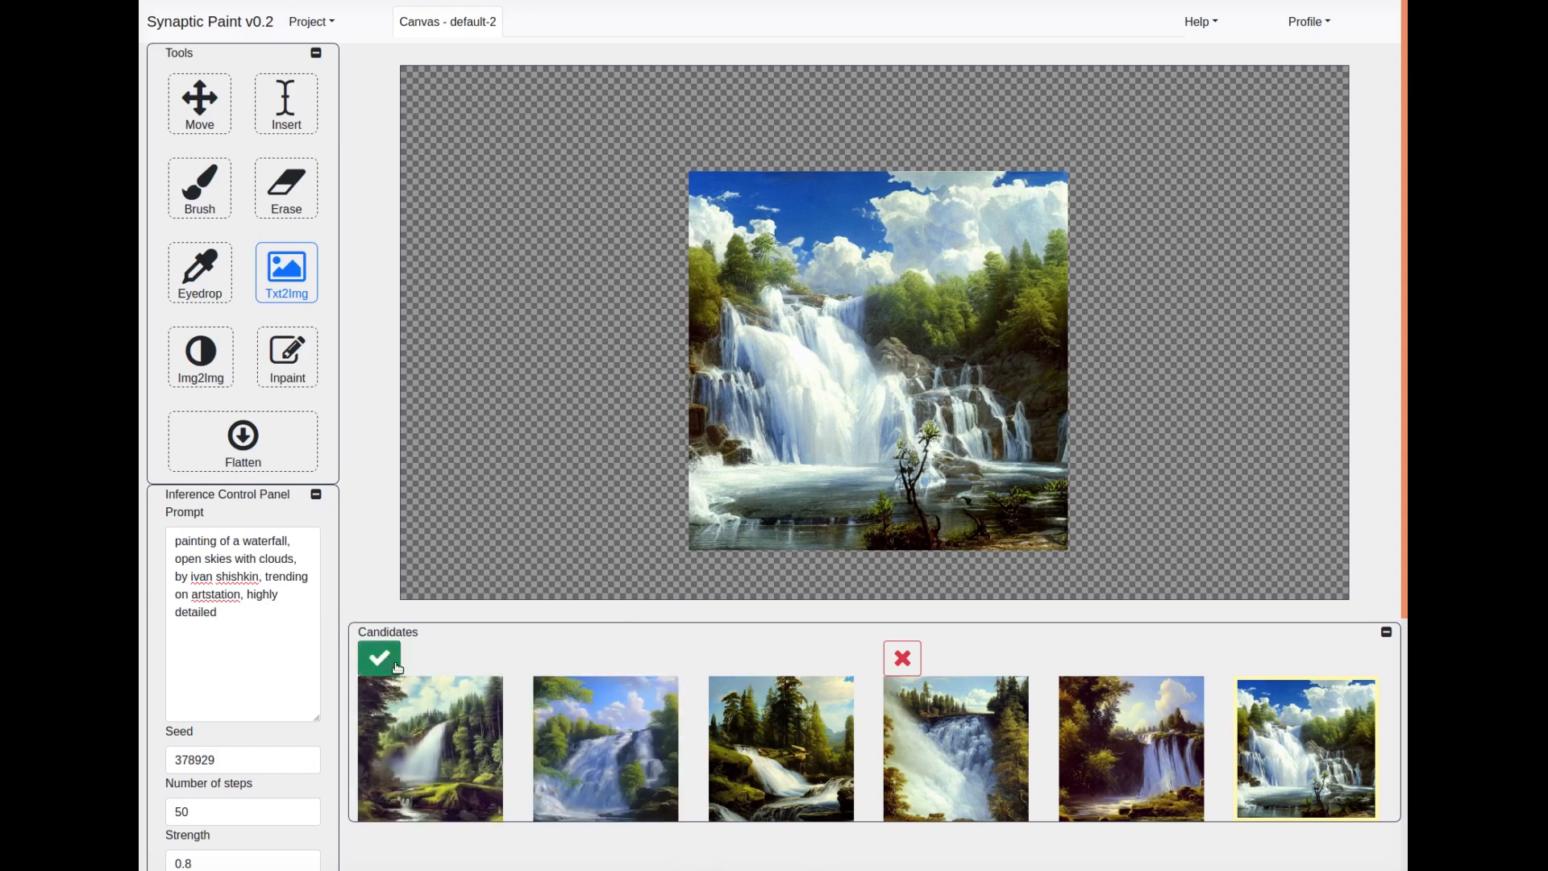
pyautogui.click(379, 659)
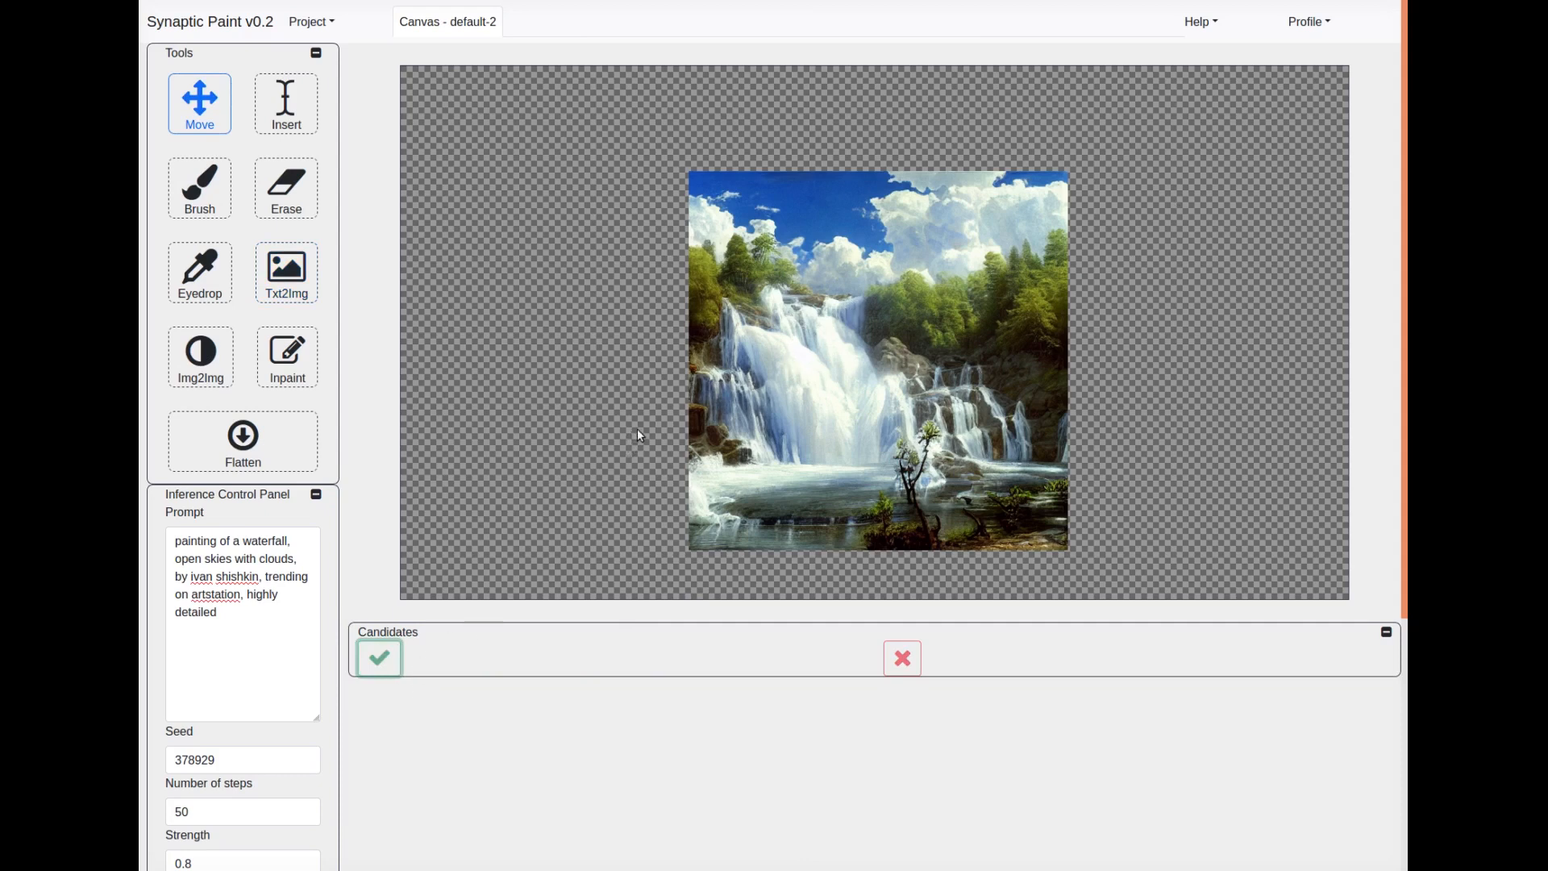
# - Collapse the inference settings and move the inserted waterfall image flush with the canvas's bottom edge, near the horizontal center, at its original size
pyautogui.click(318, 499)
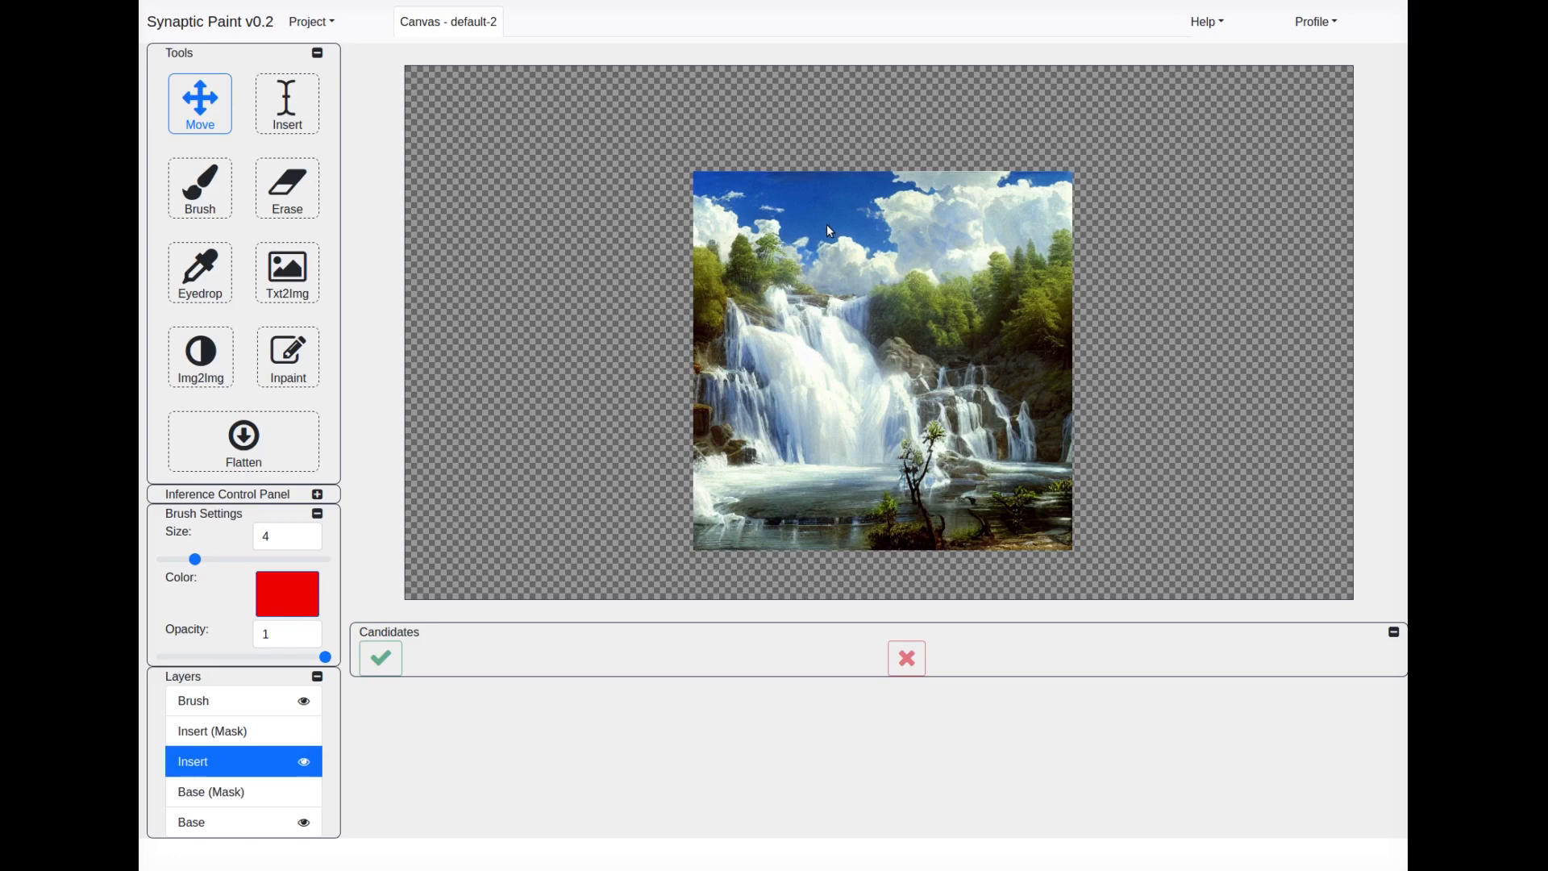
pyautogui.moveTo(830, 231)
pyautogui.mouseDown()
pyautogui.moveTo(919, 196)
pyautogui.moveTo(912, 217)
pyautogui.moveTo(774, 219)
pyautogui.moveTo(809, 189)
pyautogui.moveTo(957, 202)
pyautogui.moveTo(916, 165)
pyautogui.moveTo(689, 138)
pyautogui.moveTo(850, 213)
pyautogui.moveTo(807, 262)
pyautogui.moveTo(860, 230)
pyautogui.mouseUp()
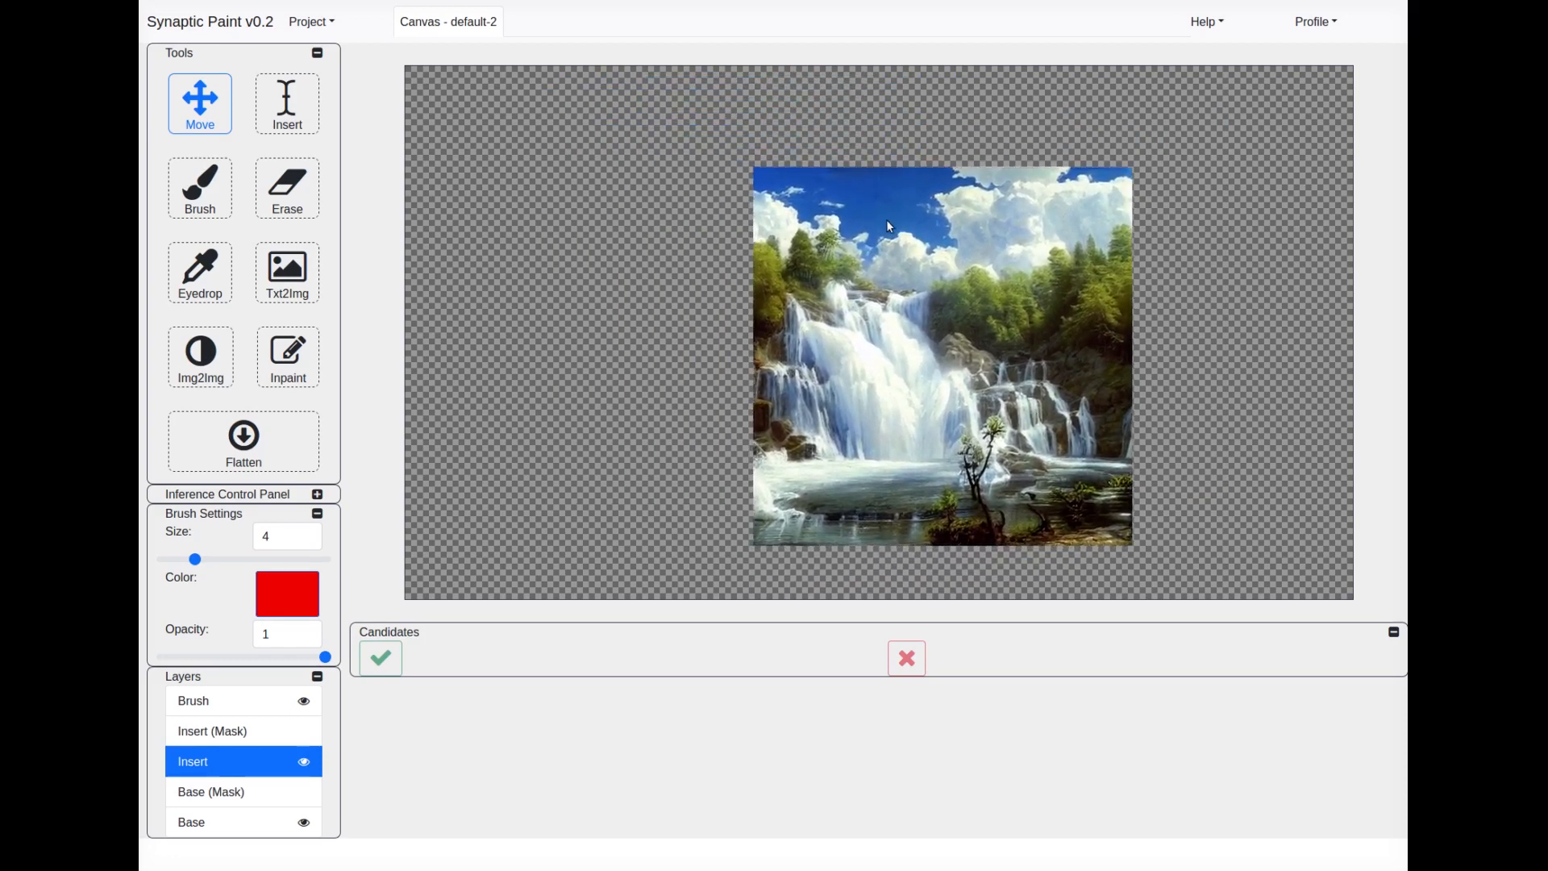
pyautogui.moveTo(888, 219); pyautogui.dragTo(838, 243)
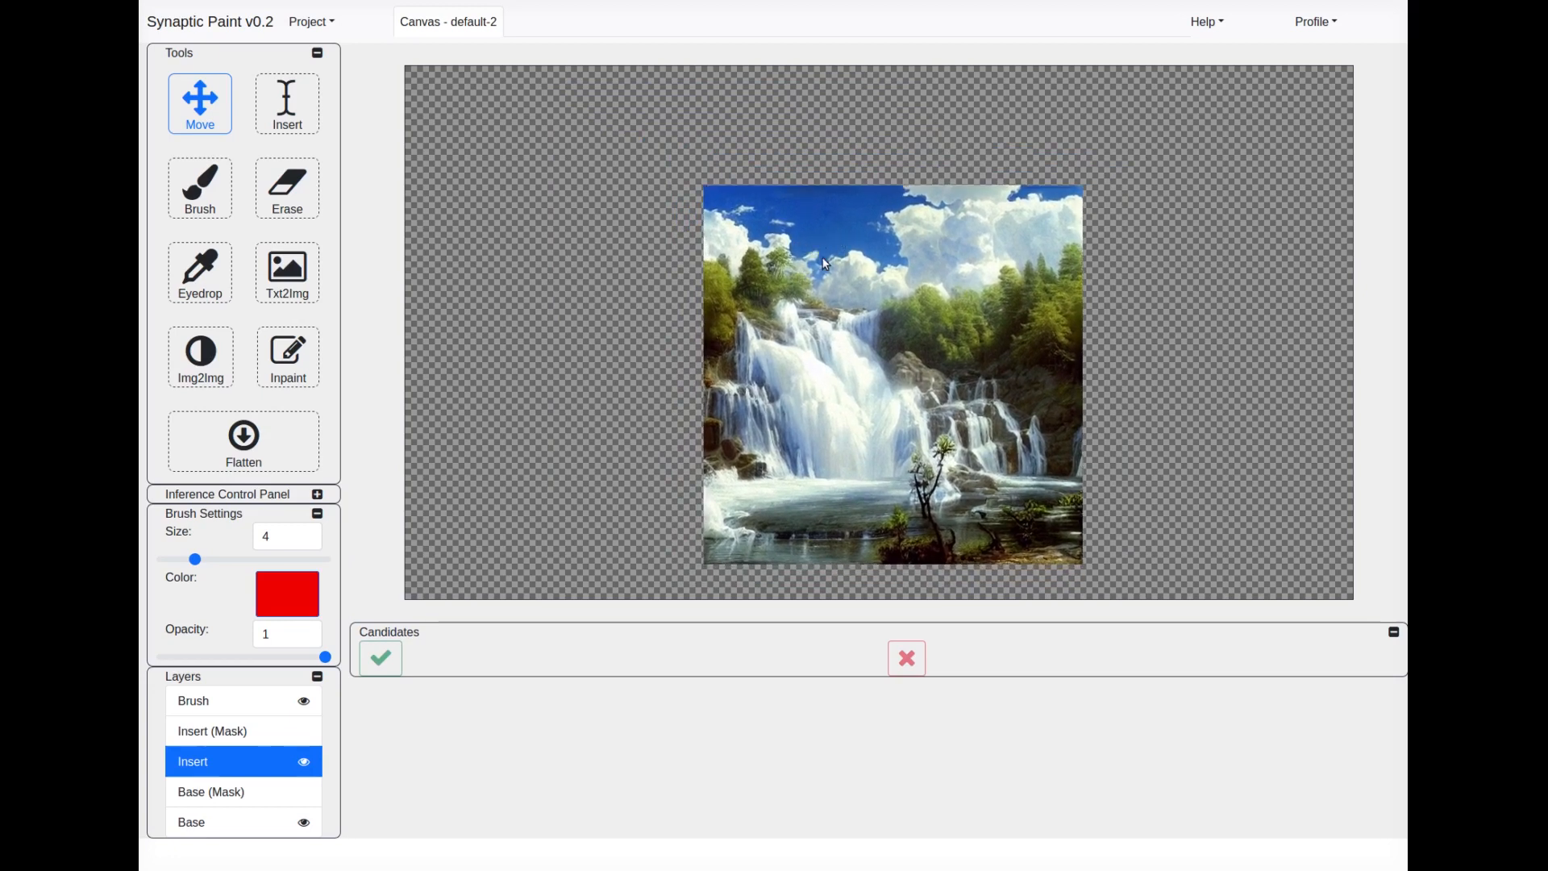
pyautogui.scroll(-3, 846, 271)
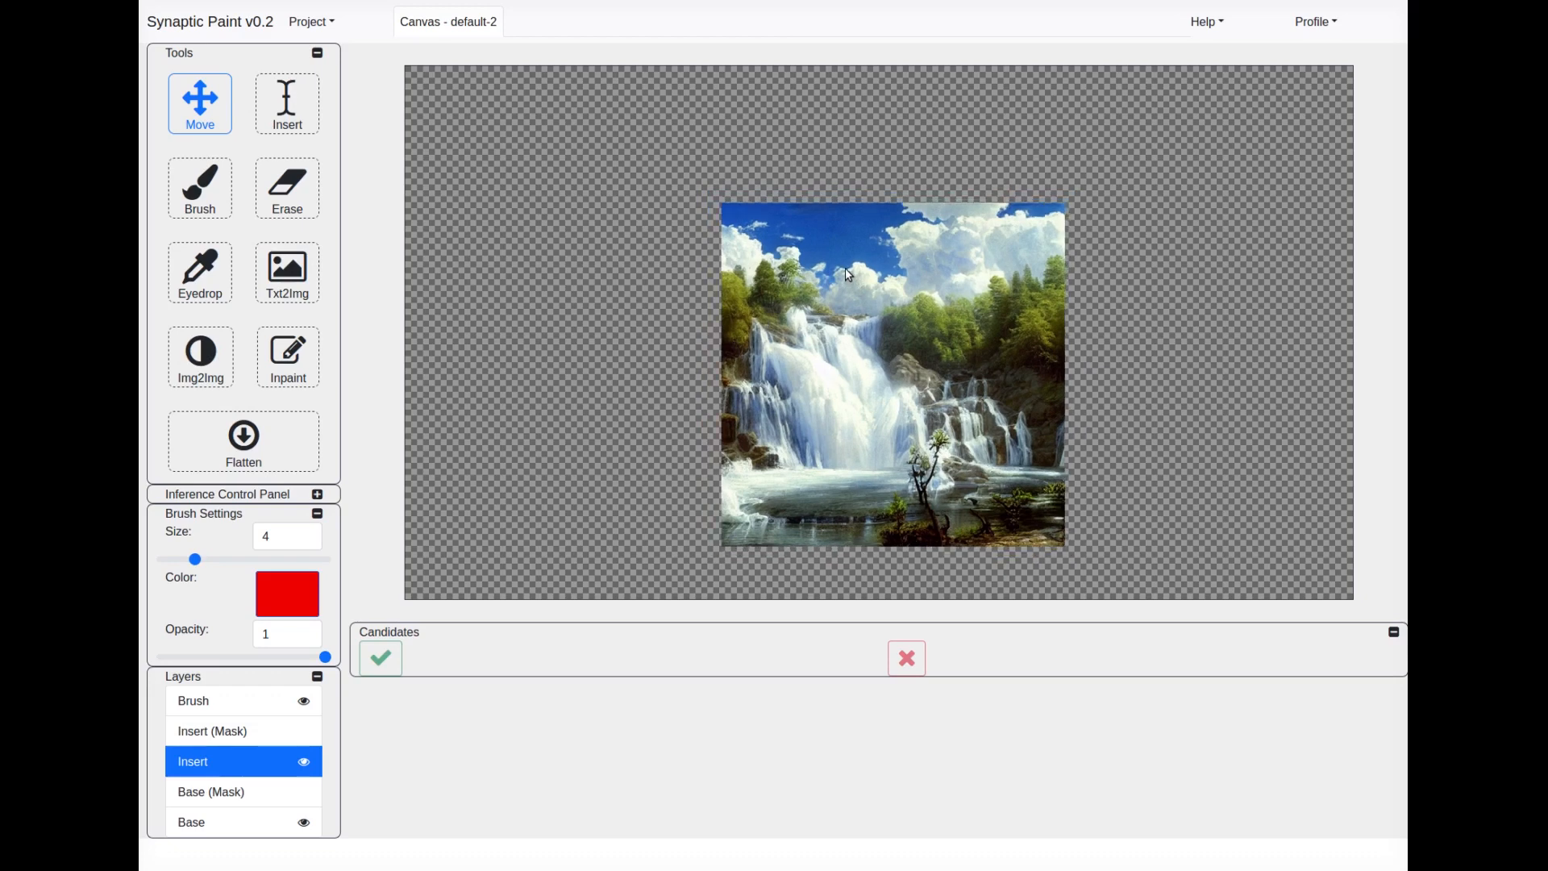
pyautogui.scroll(4, 834, 303)
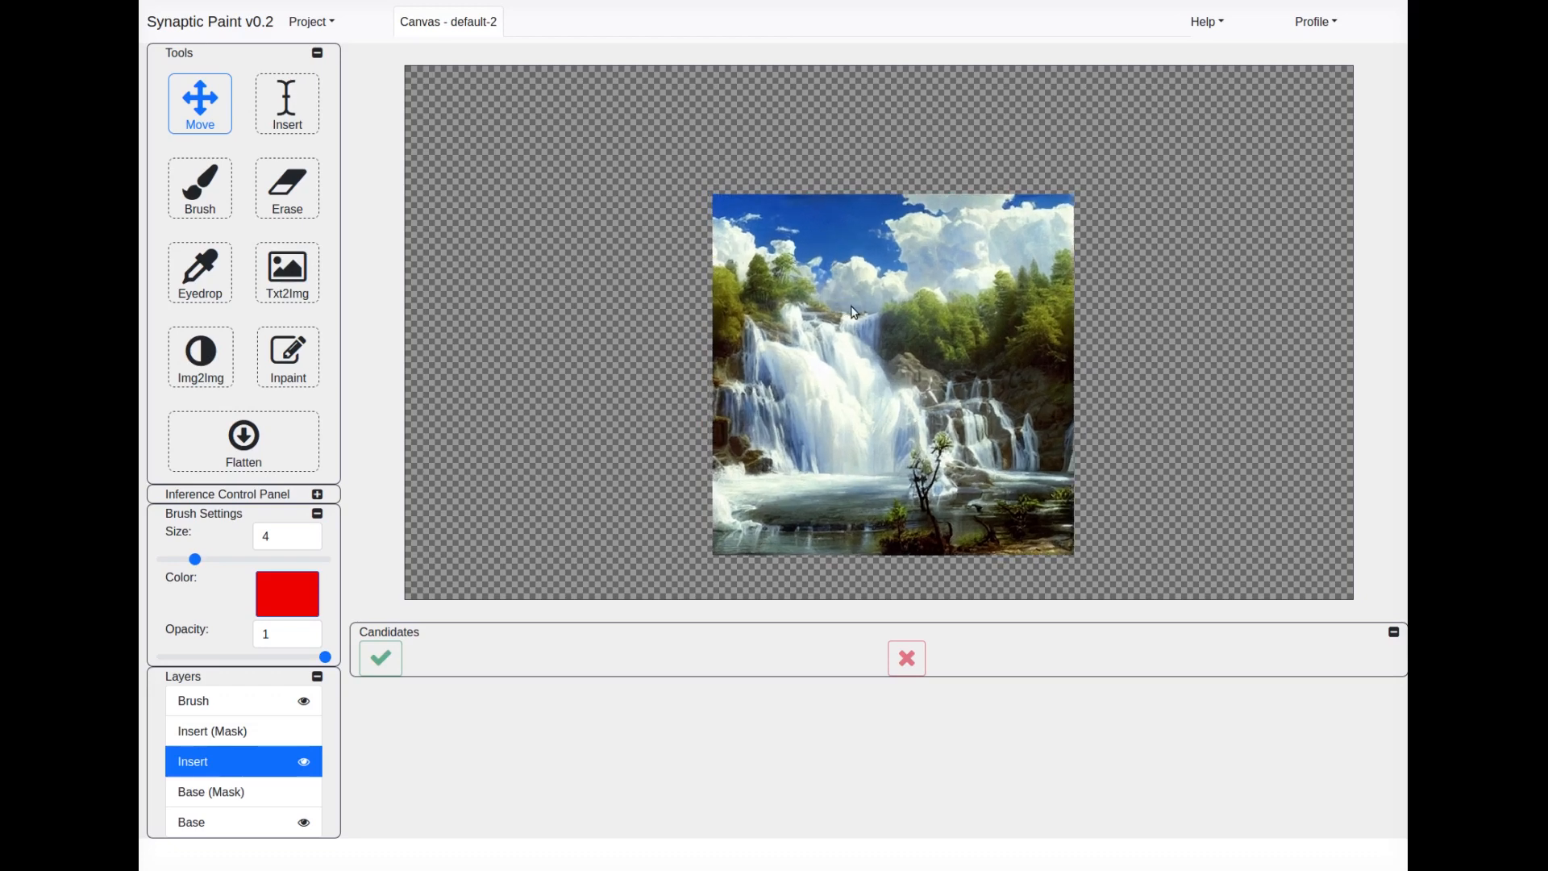
pyautogui.scroll(-3, 860, 302)
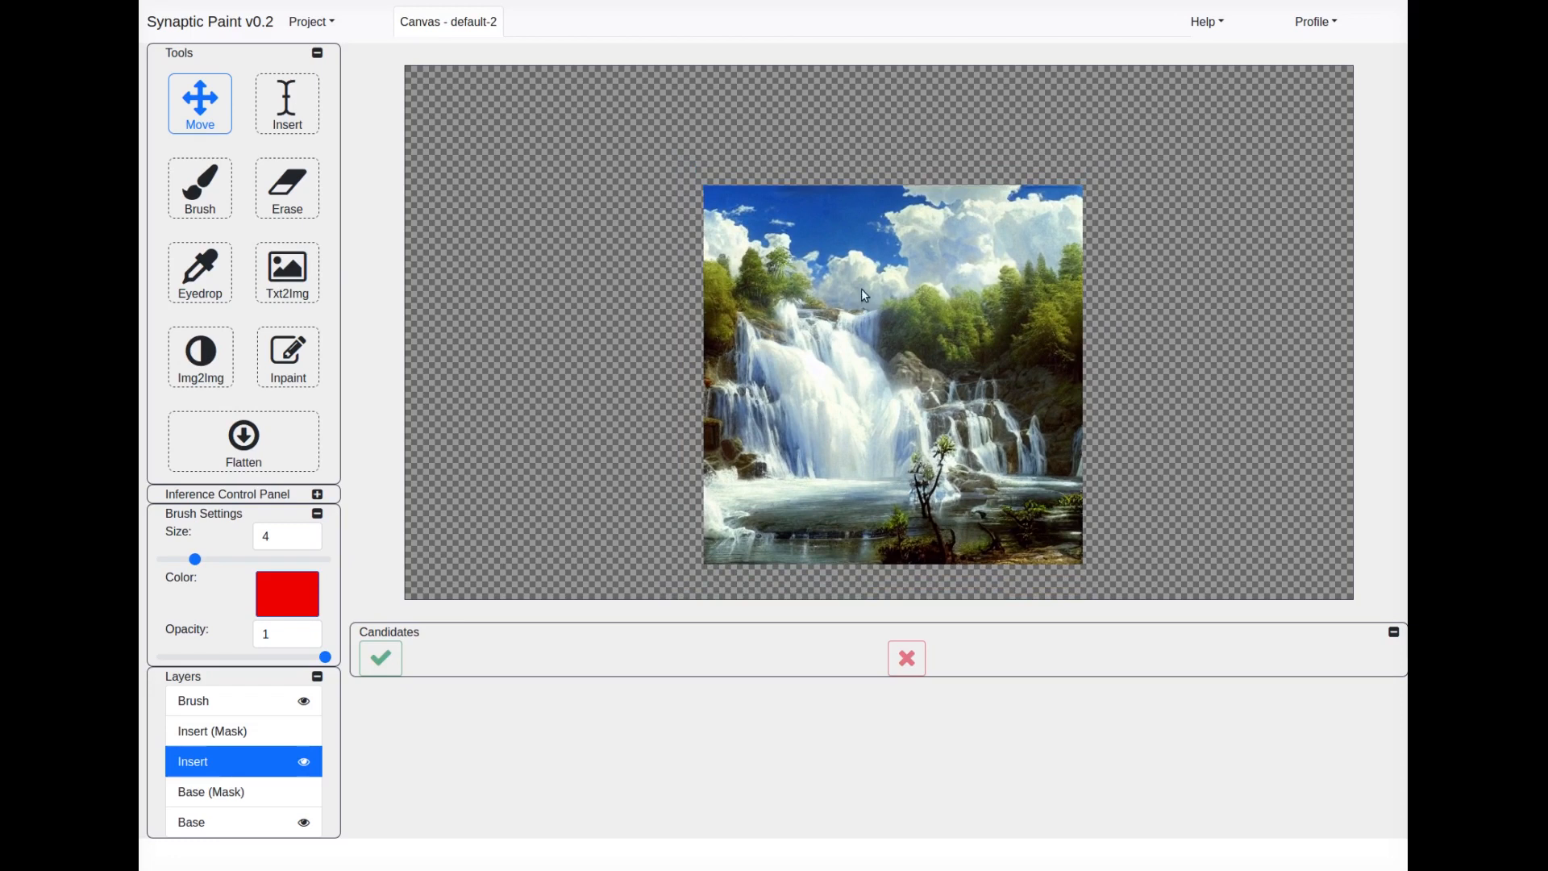
pyautogui.moveTo(863, 293); pyautogui.dragTo(866, 337)
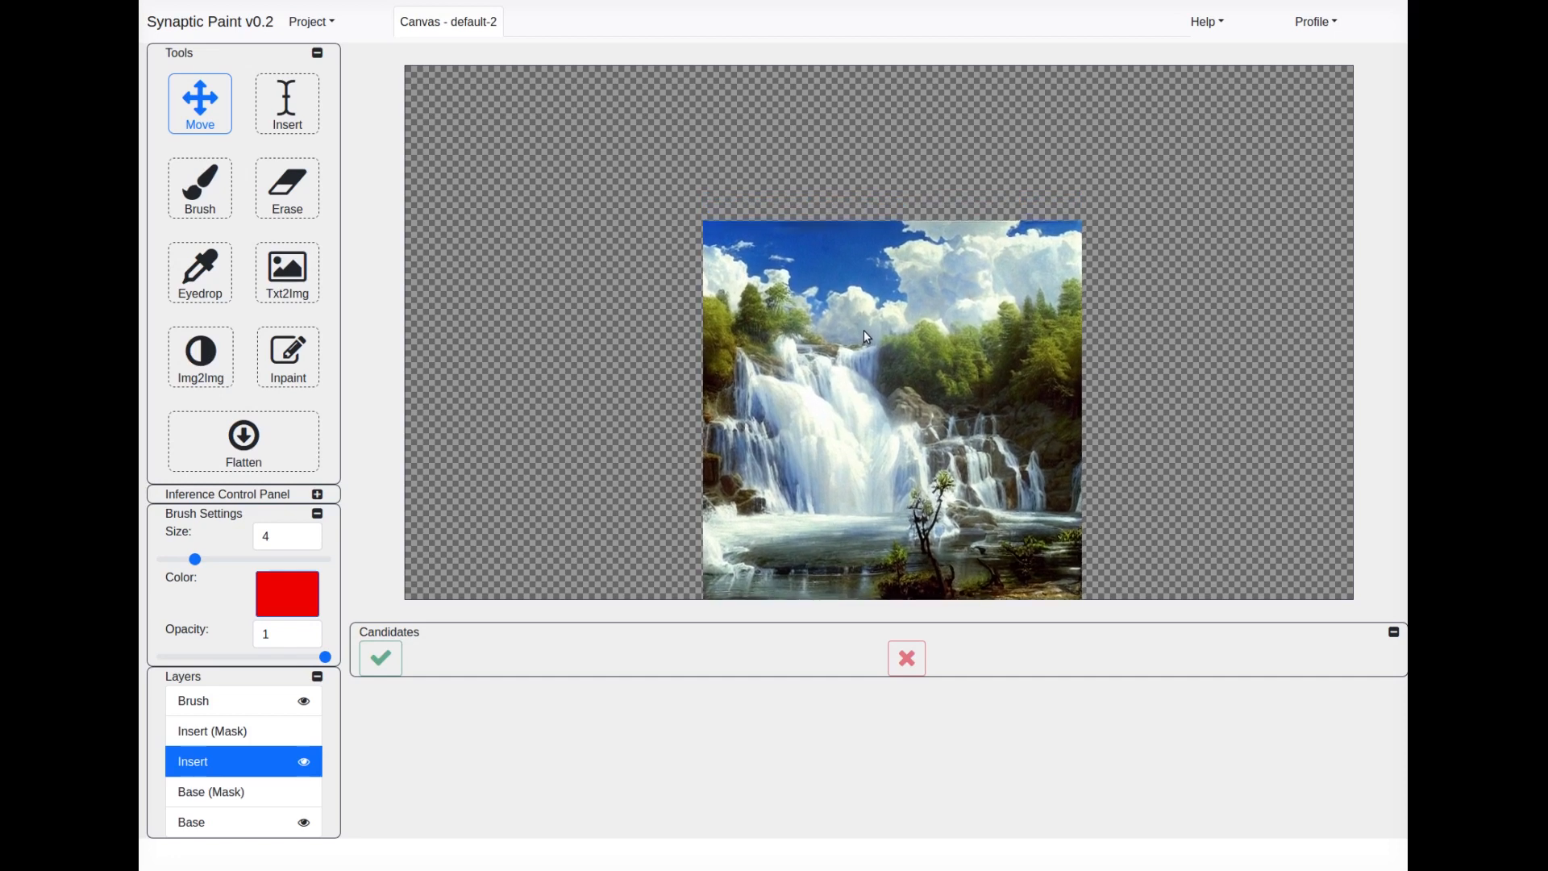
pyautogui.moveTo(867, 338); pyautogui.dragTo(863, 329)
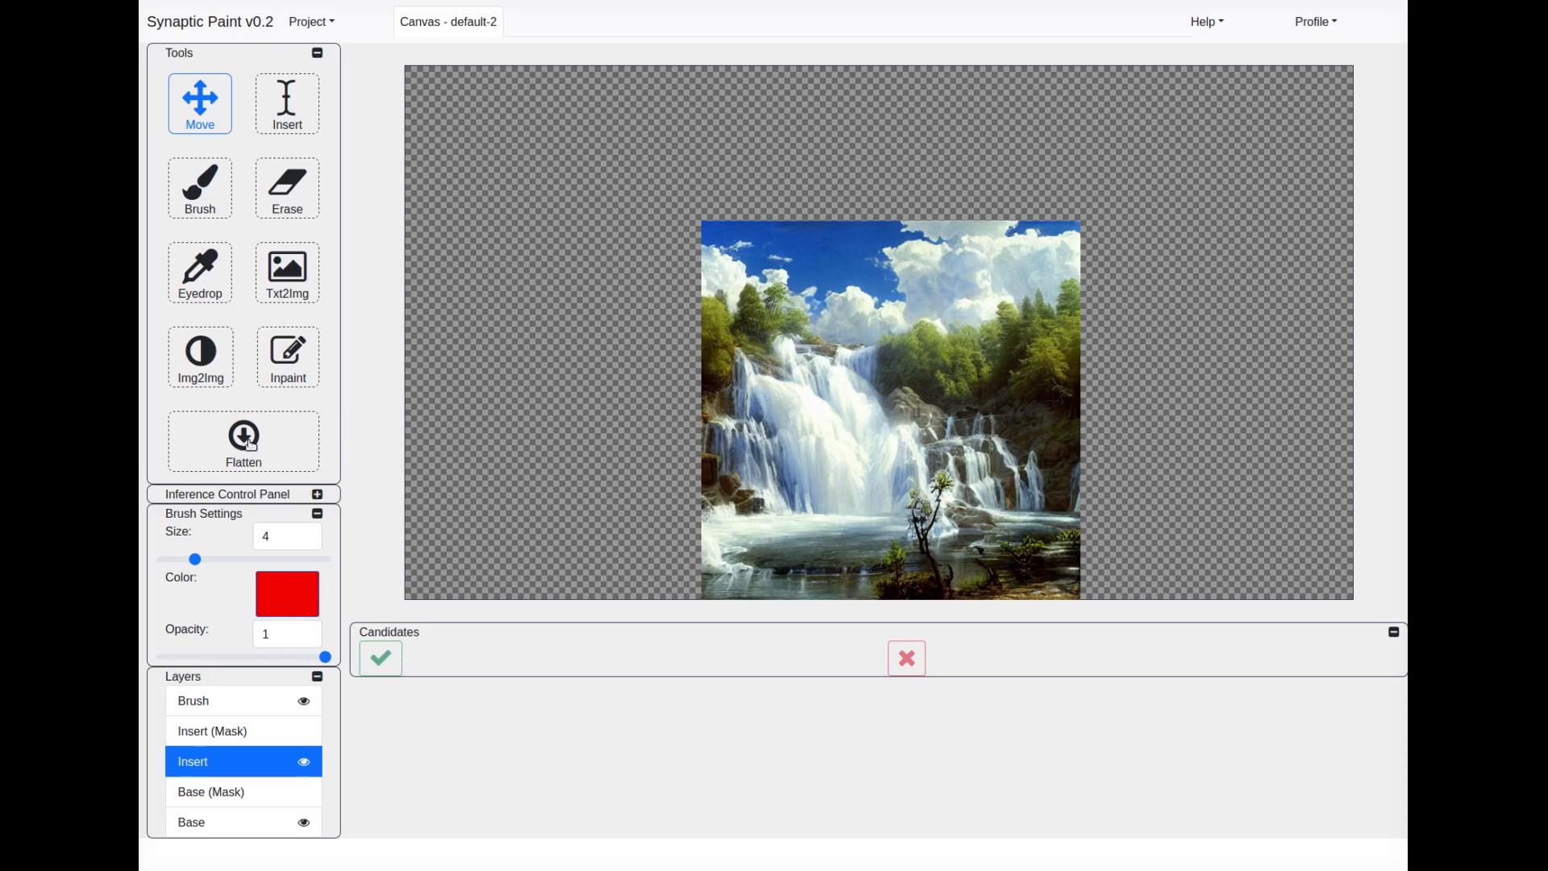
# - Flatten the inserted waterfall image into the Base layer and check it by hiding and reshowing that layer
pyautogui.click(290, 446)
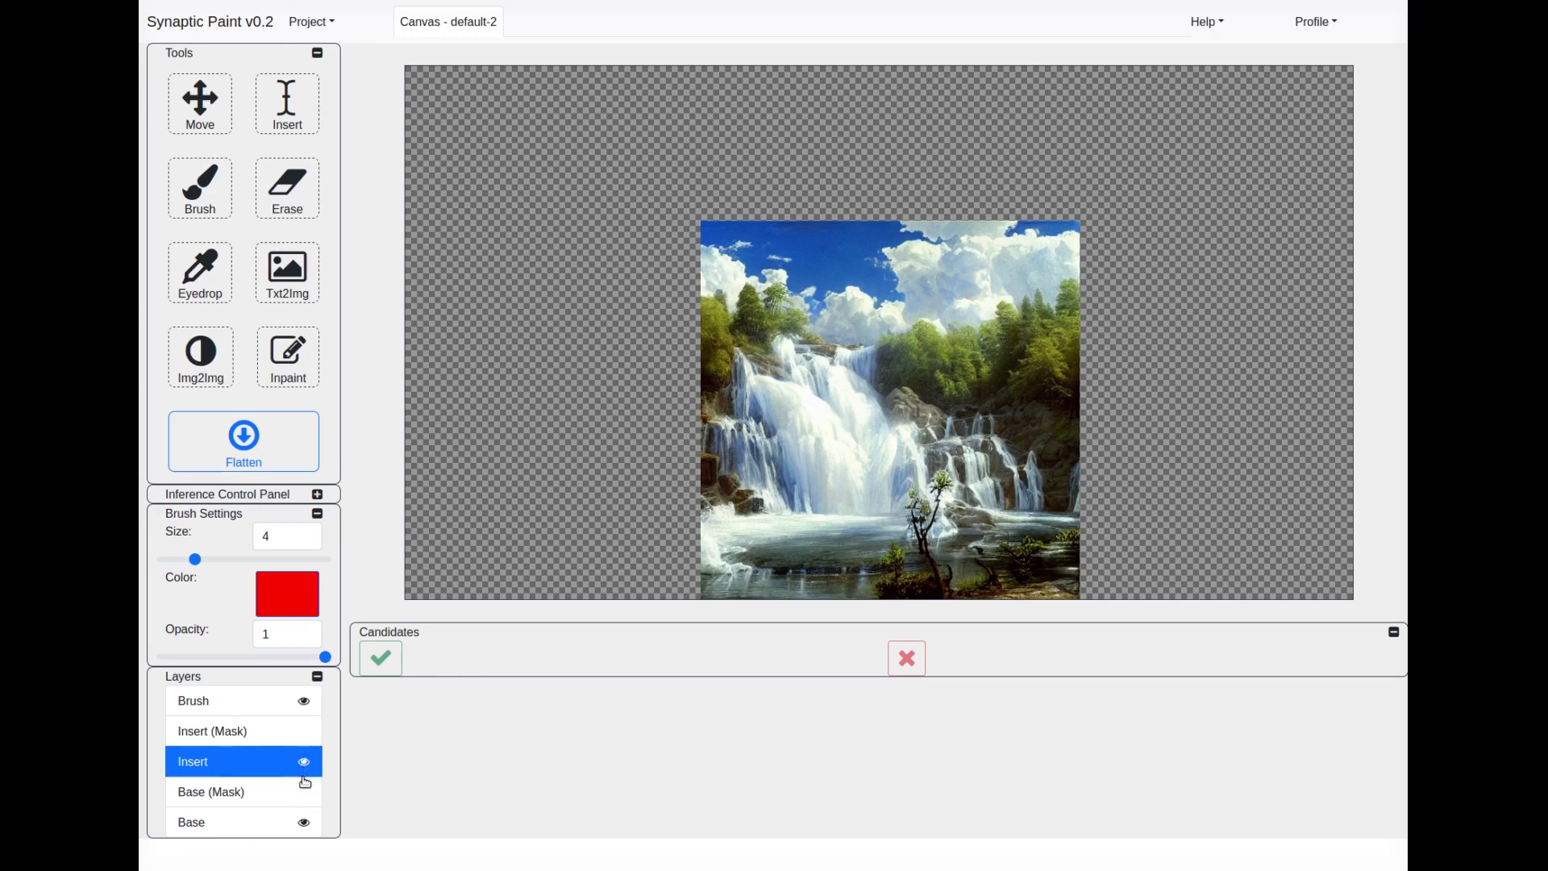
pyautogui.click(305, 824)
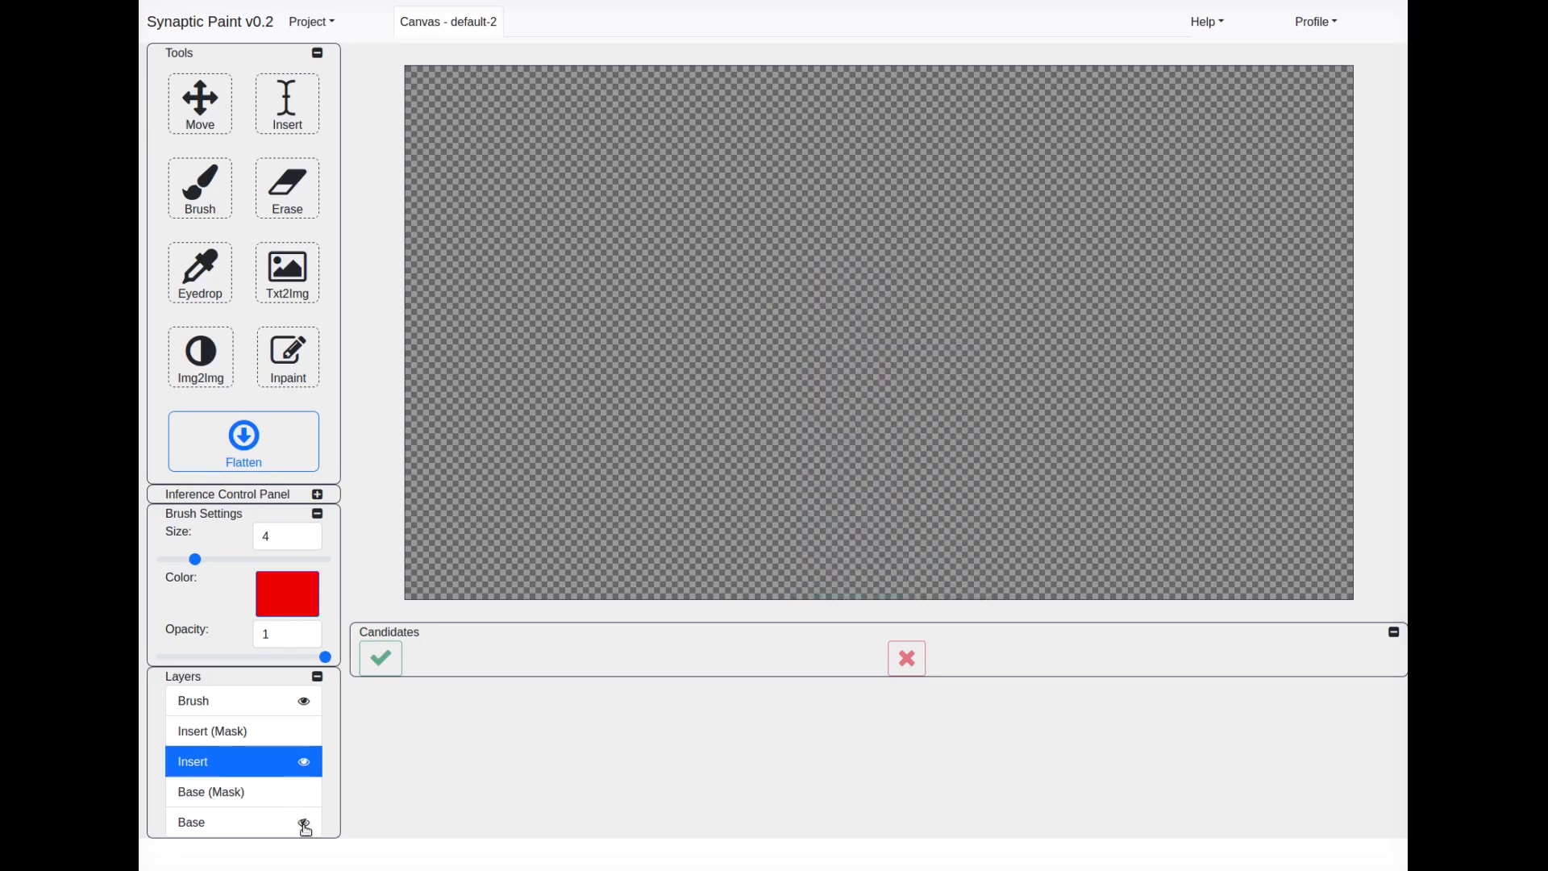
pyautogui.click(305, 825)
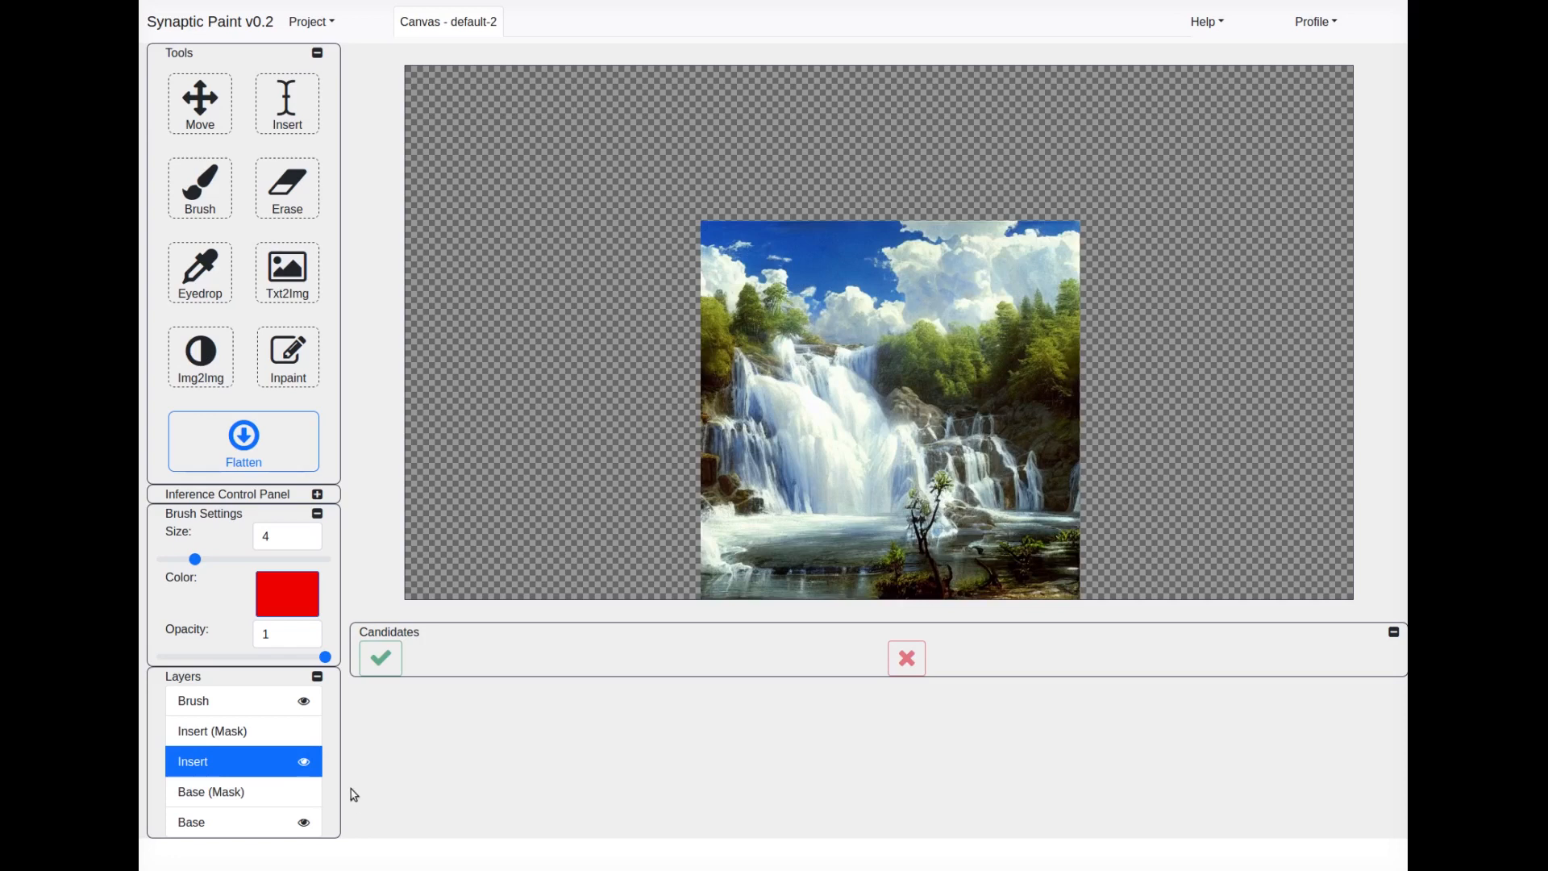
# - Inpaint the empty area along the waterfall's left side and preview each of the generated candidates
pyautogui.click(283, 360)
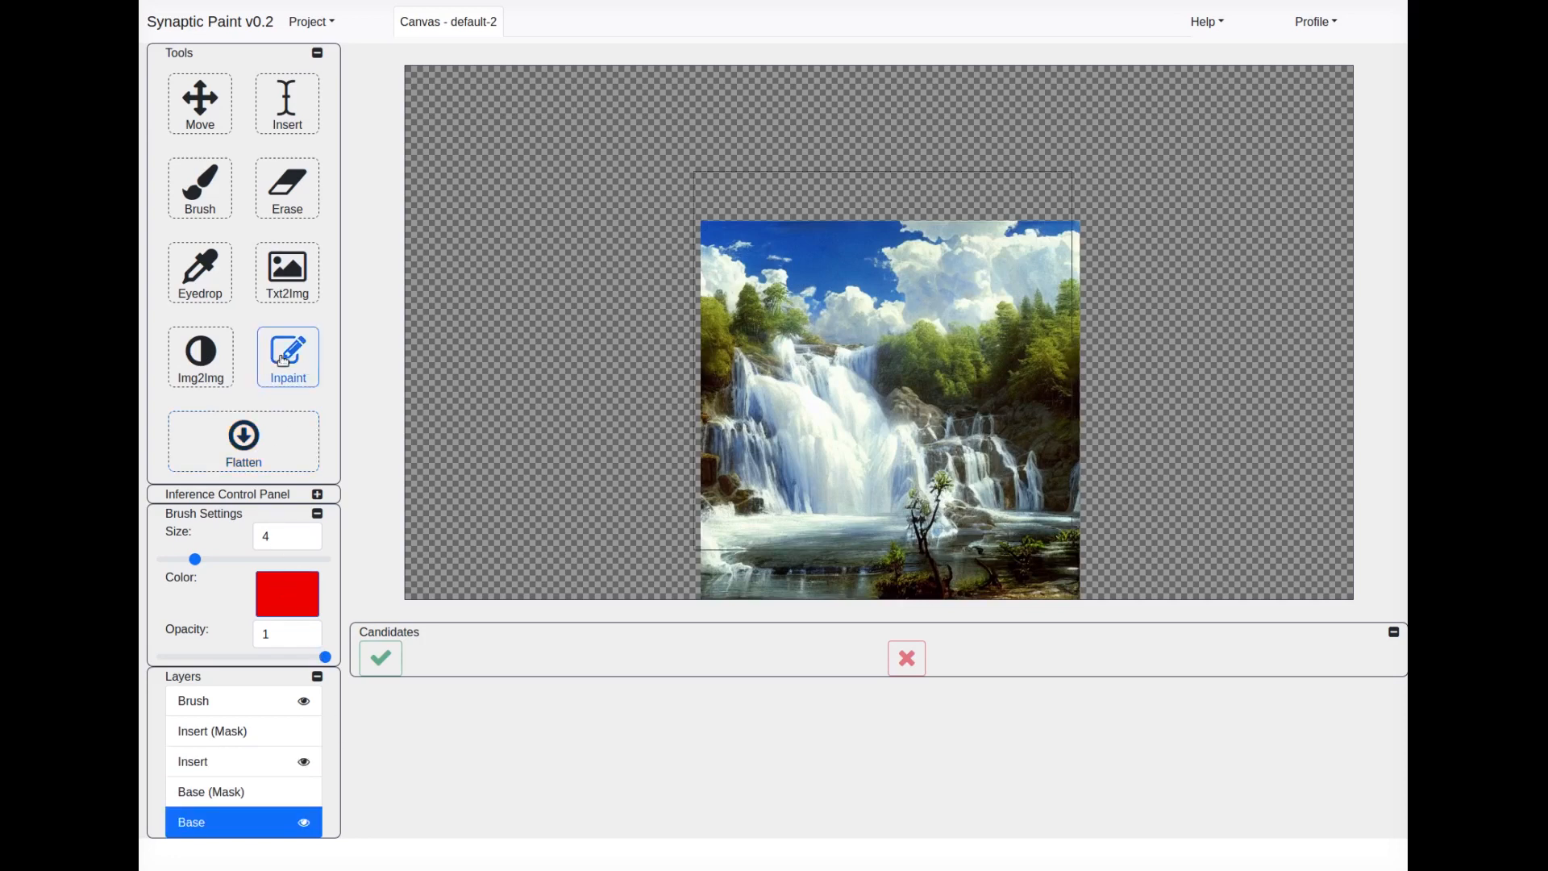
pyautogui.click(720, 431)
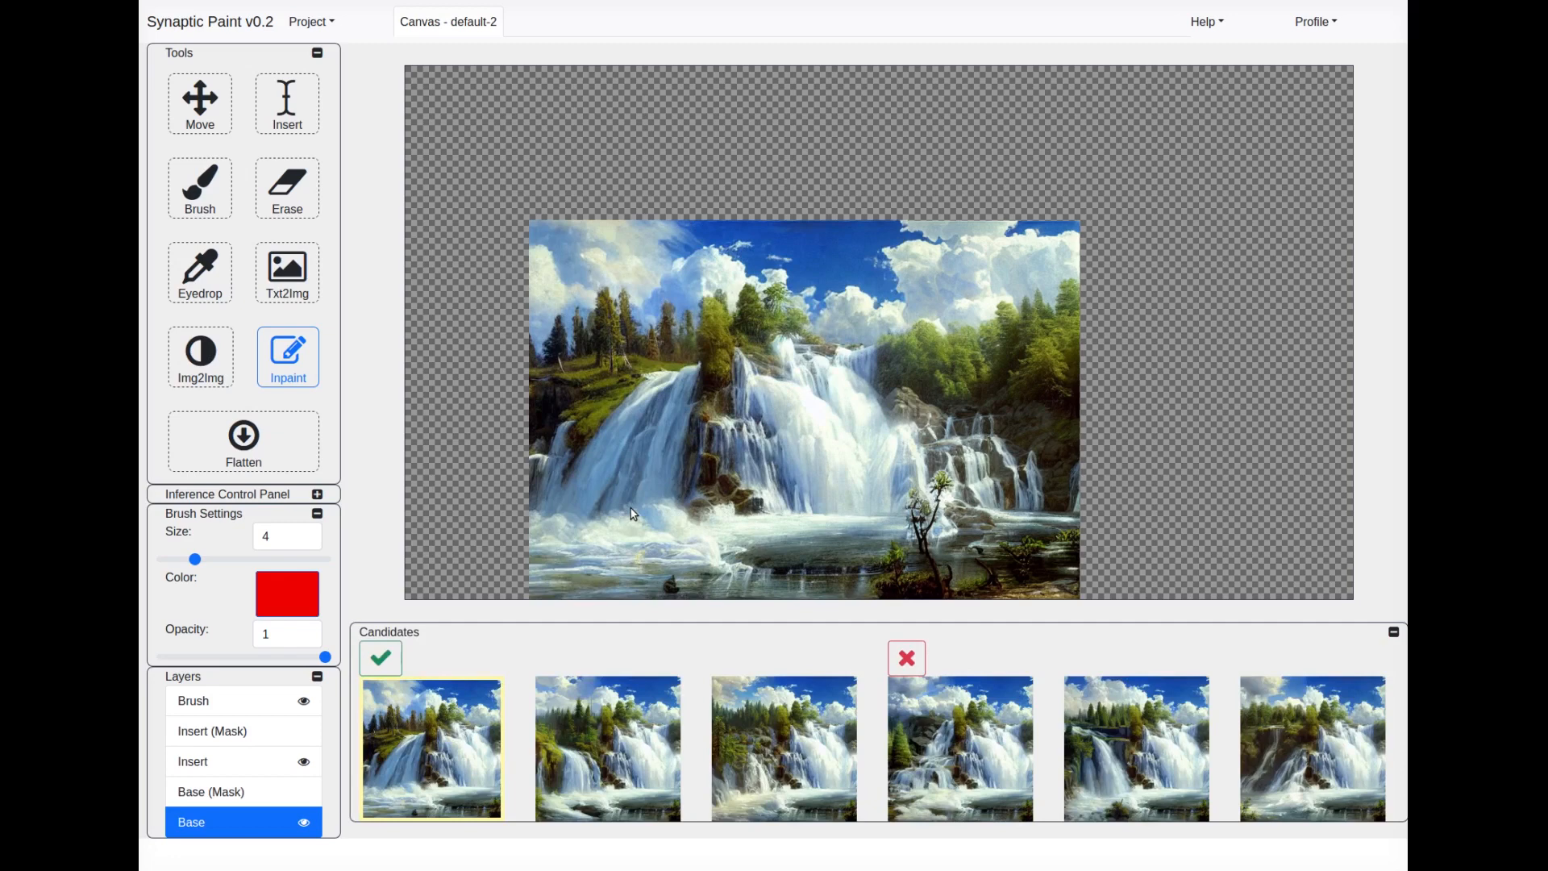
pyautogui.click(607, 747)
pyautogui.click(742, 746)
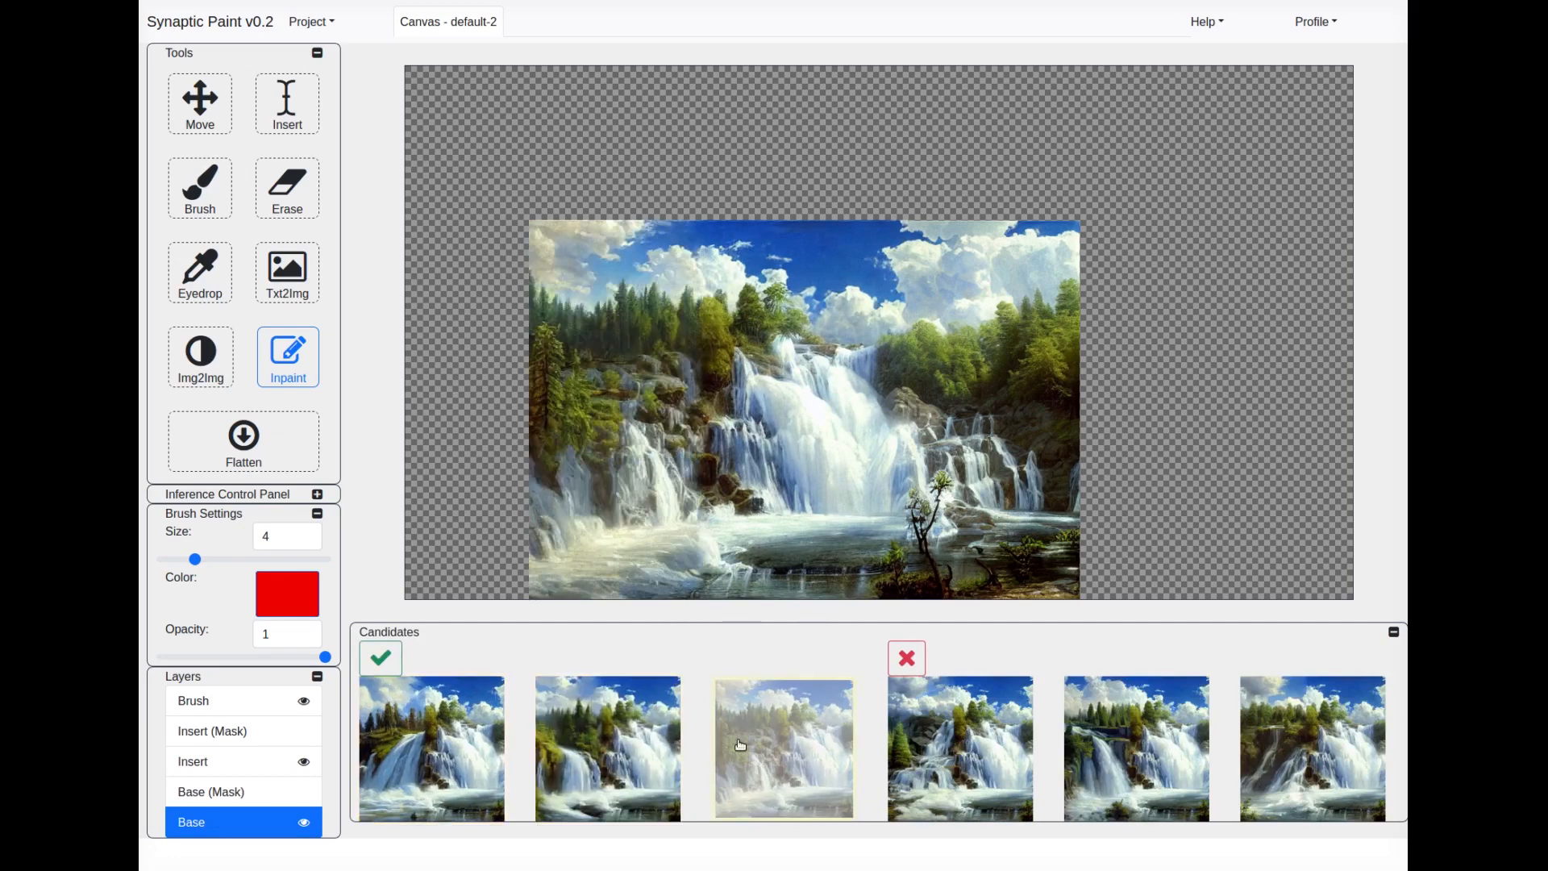
pyautogui.click(968, 774)
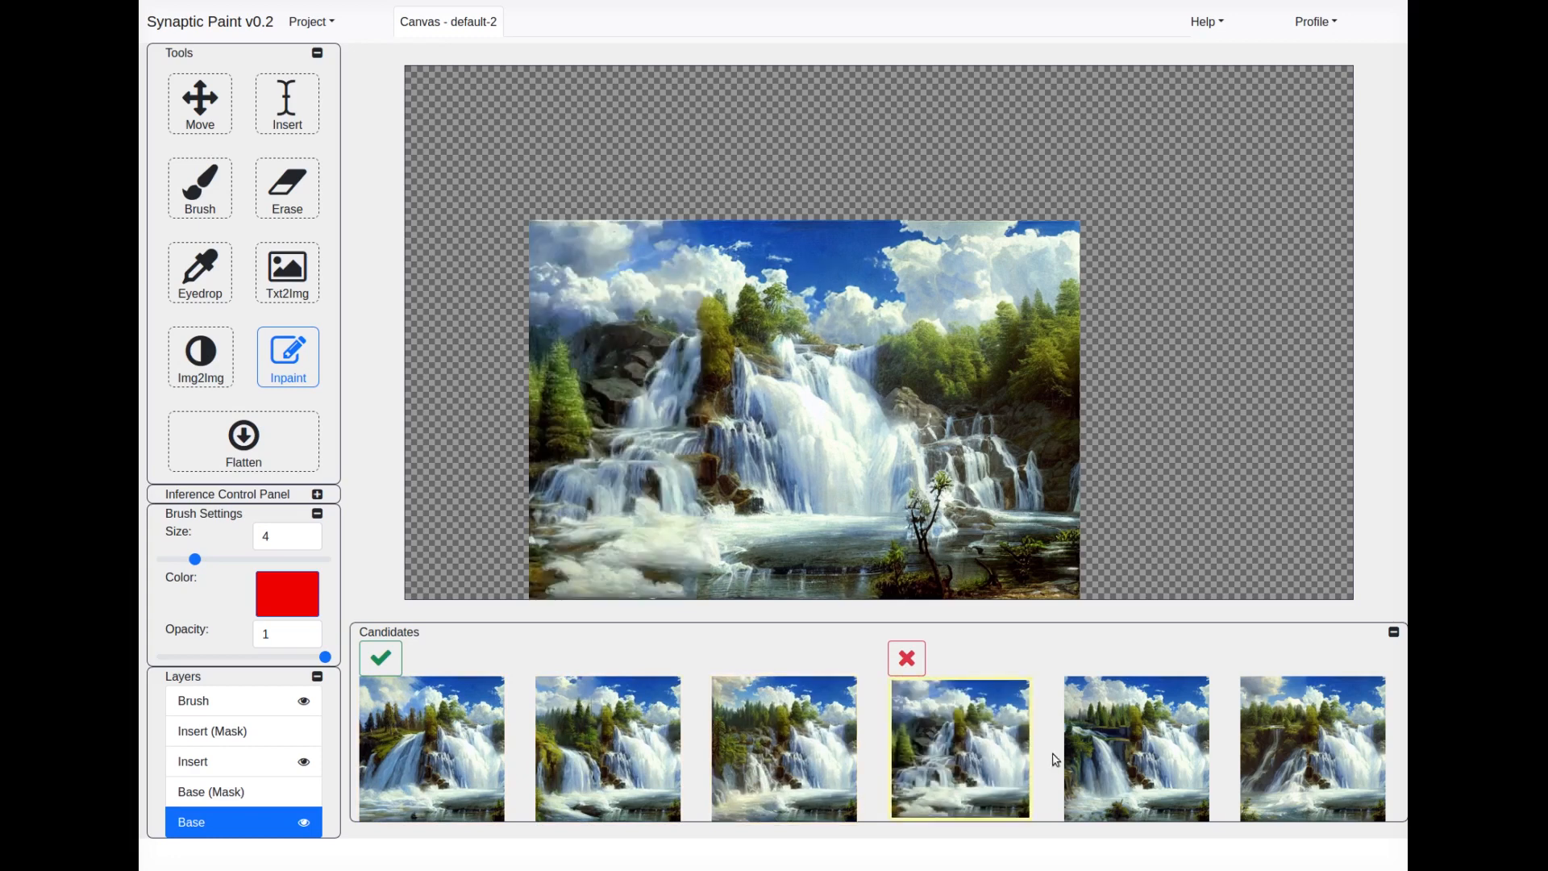
pyautogui.click(1124, 754)
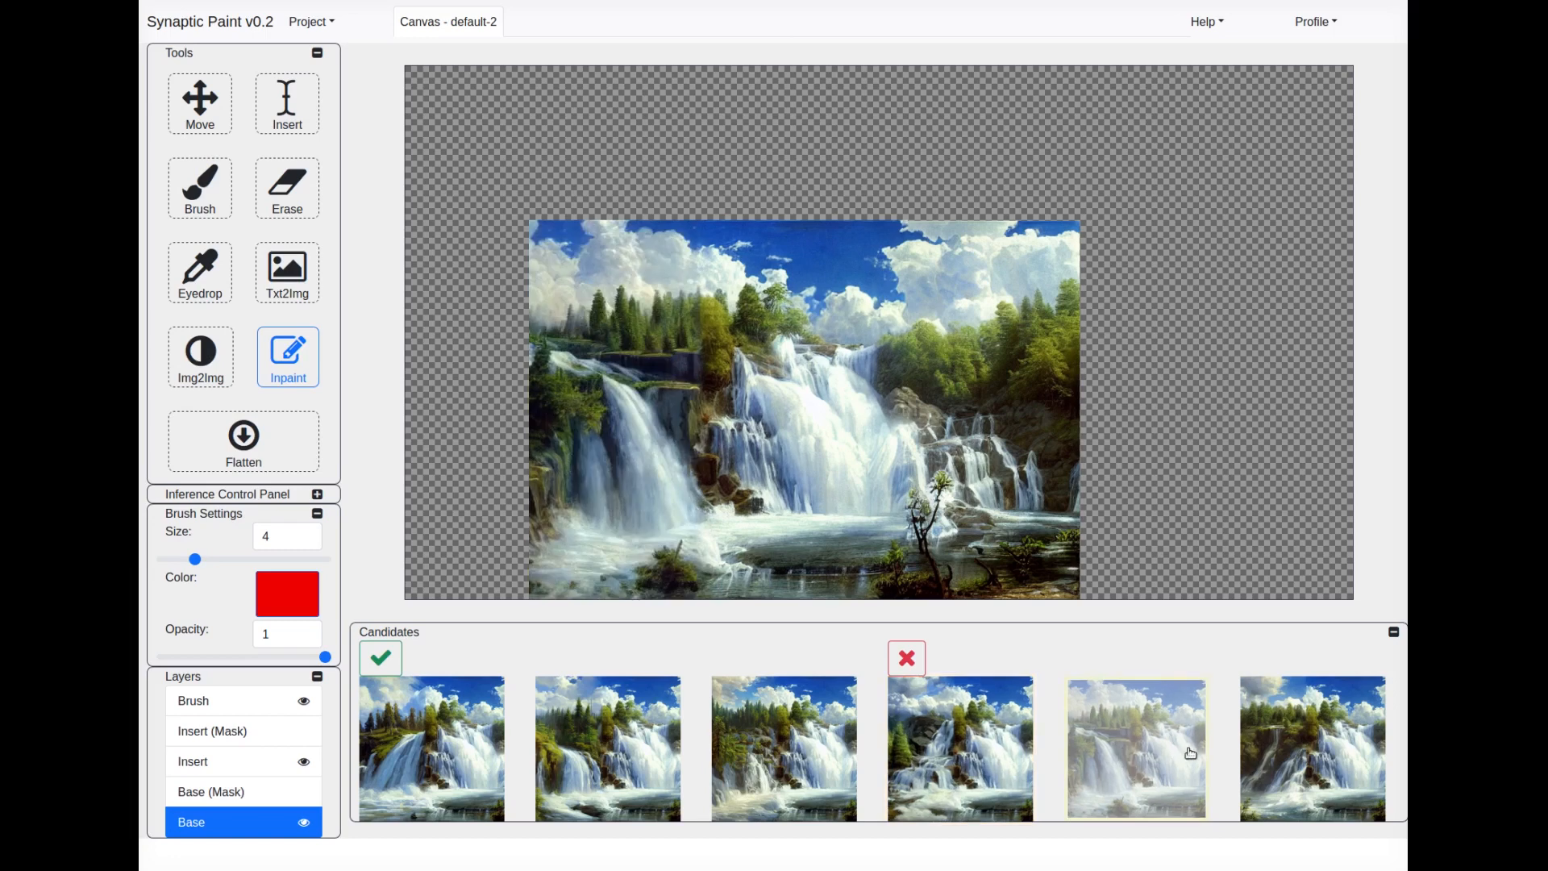
pyautogui.click(1296, 768)
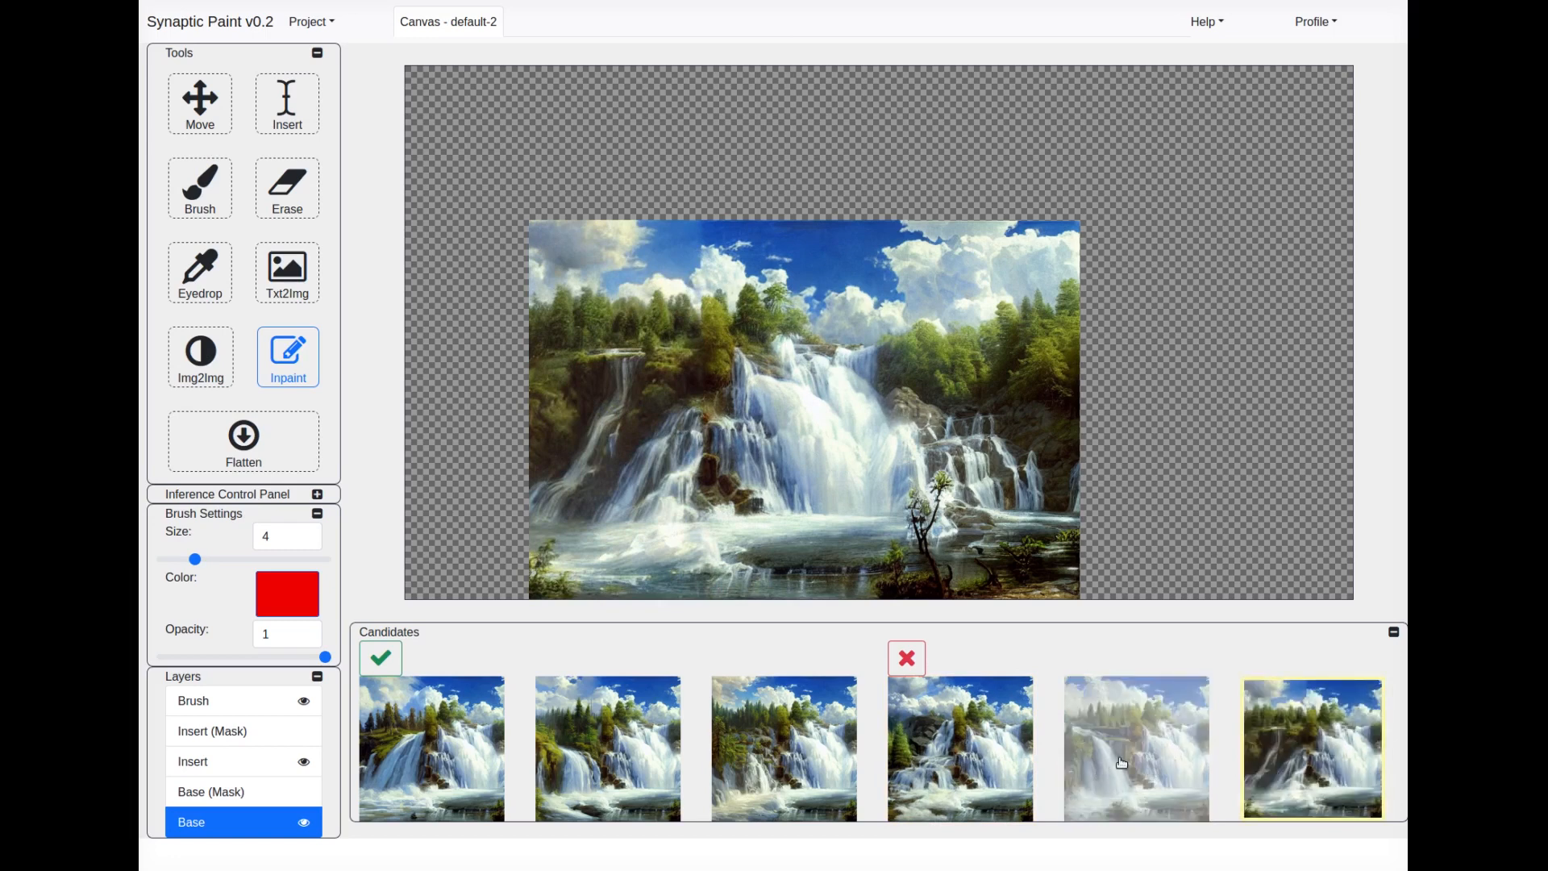
# - Compare the left-side extensions again and accept the third candidate, with pine forest above small rocky cascades
pyautogui.click(1122, 763)
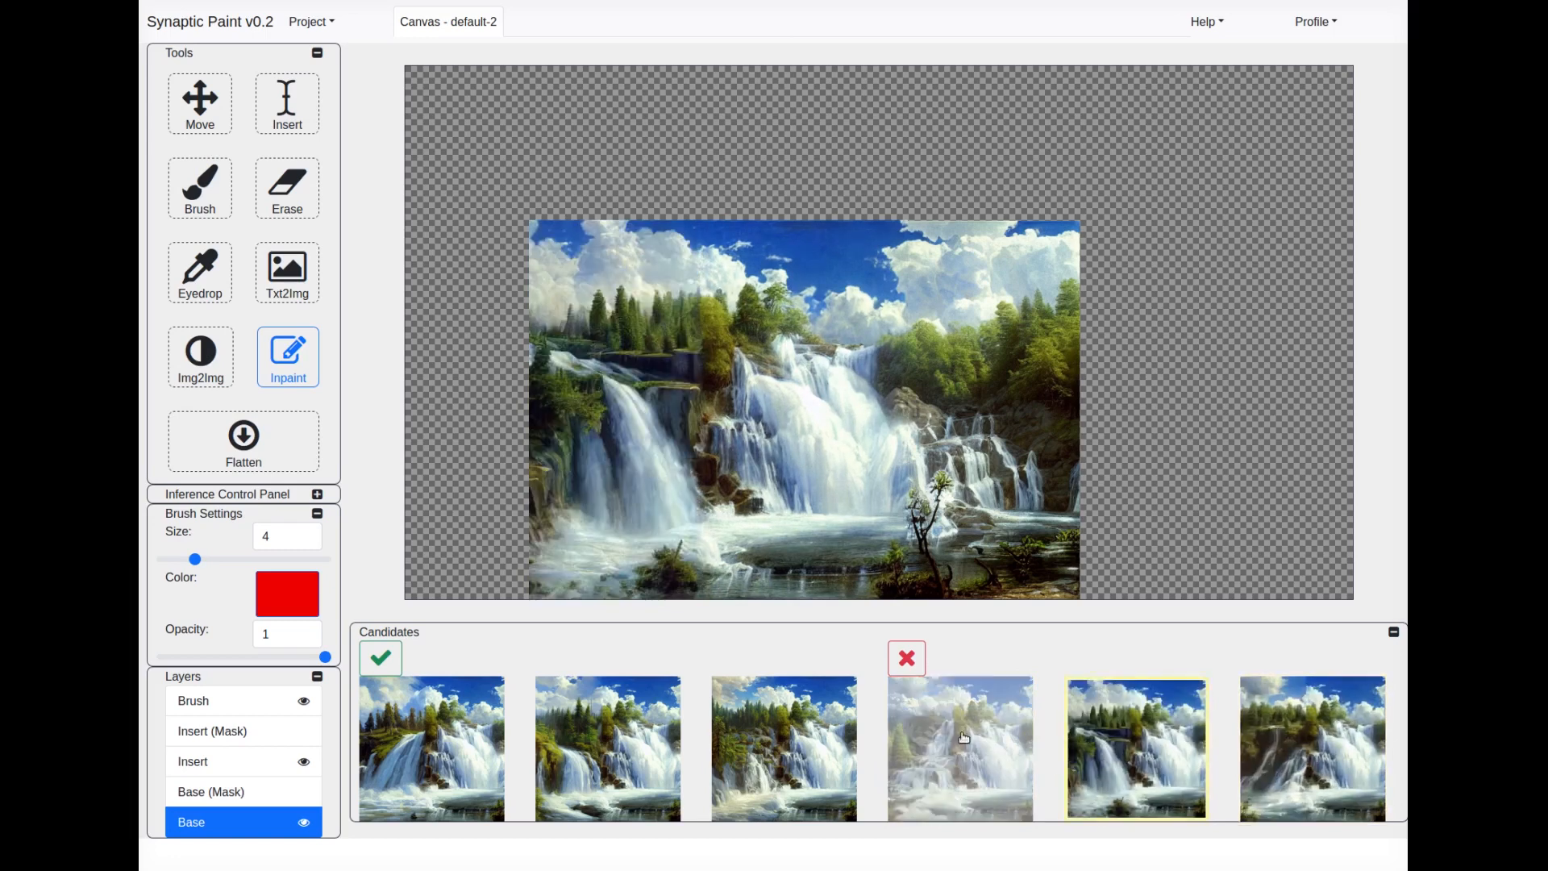
pyautogui.click(964, 738)
pyautogui.click(843, 738)
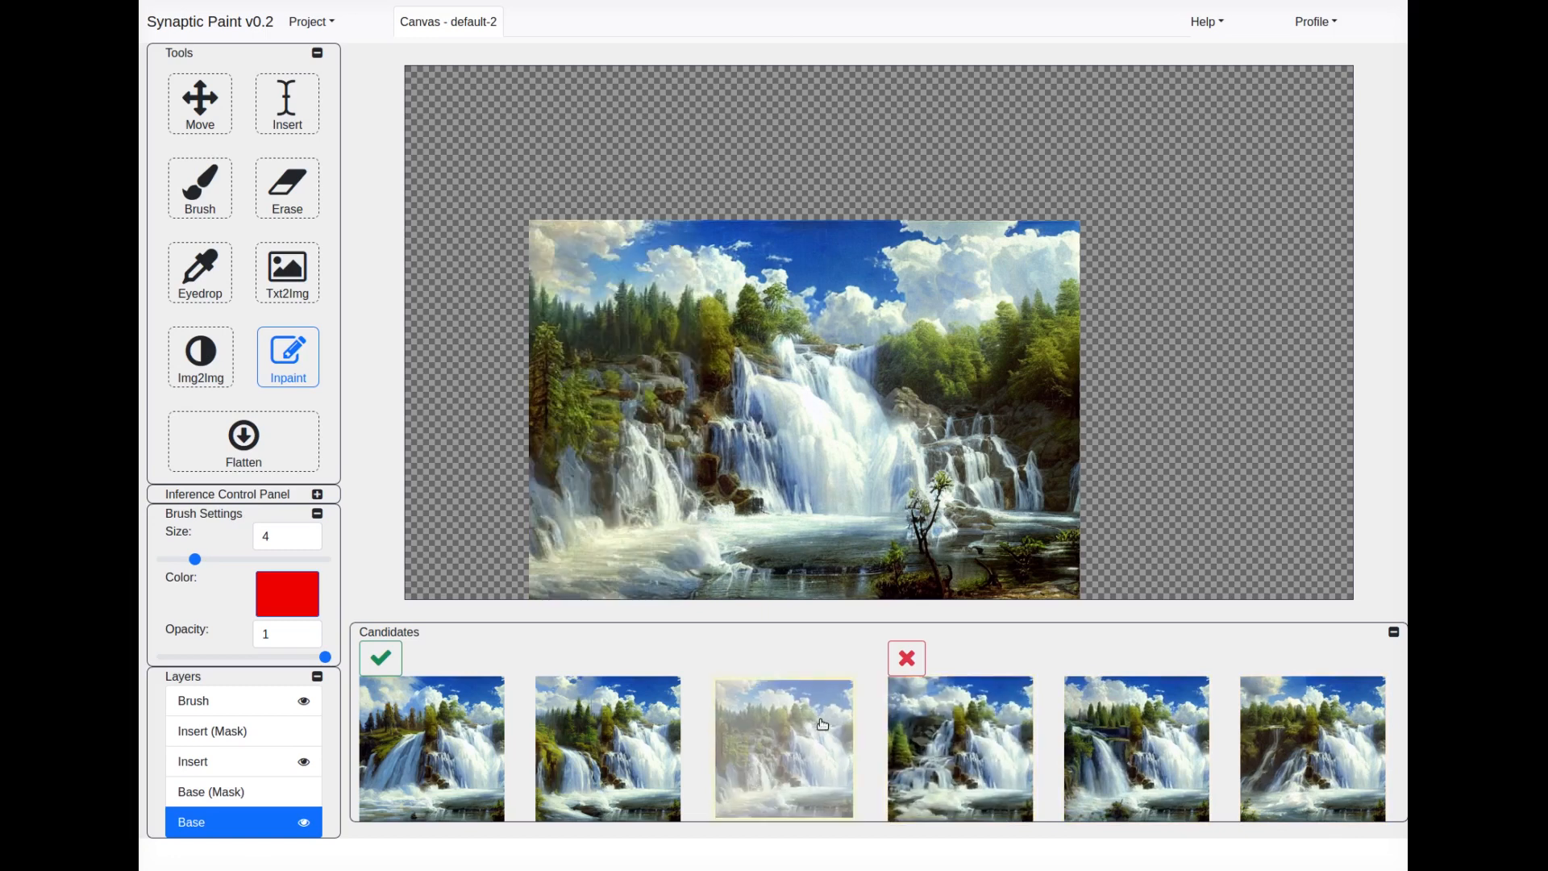
pyautogui.click(621, 710)
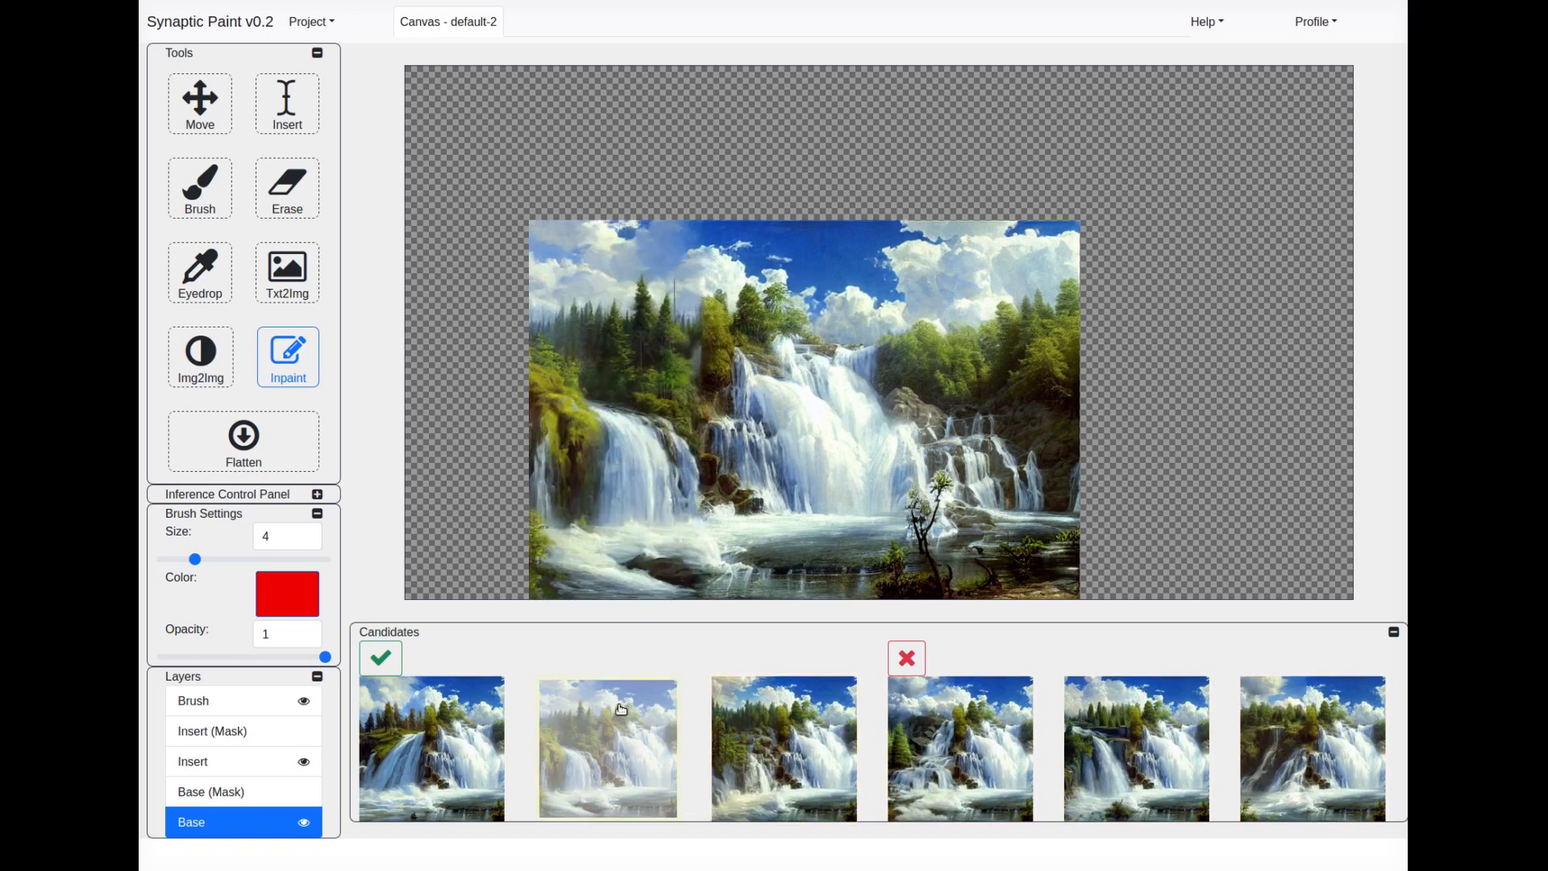
pyautogui.click(484, 706)
pyautogui.click(762, 742)
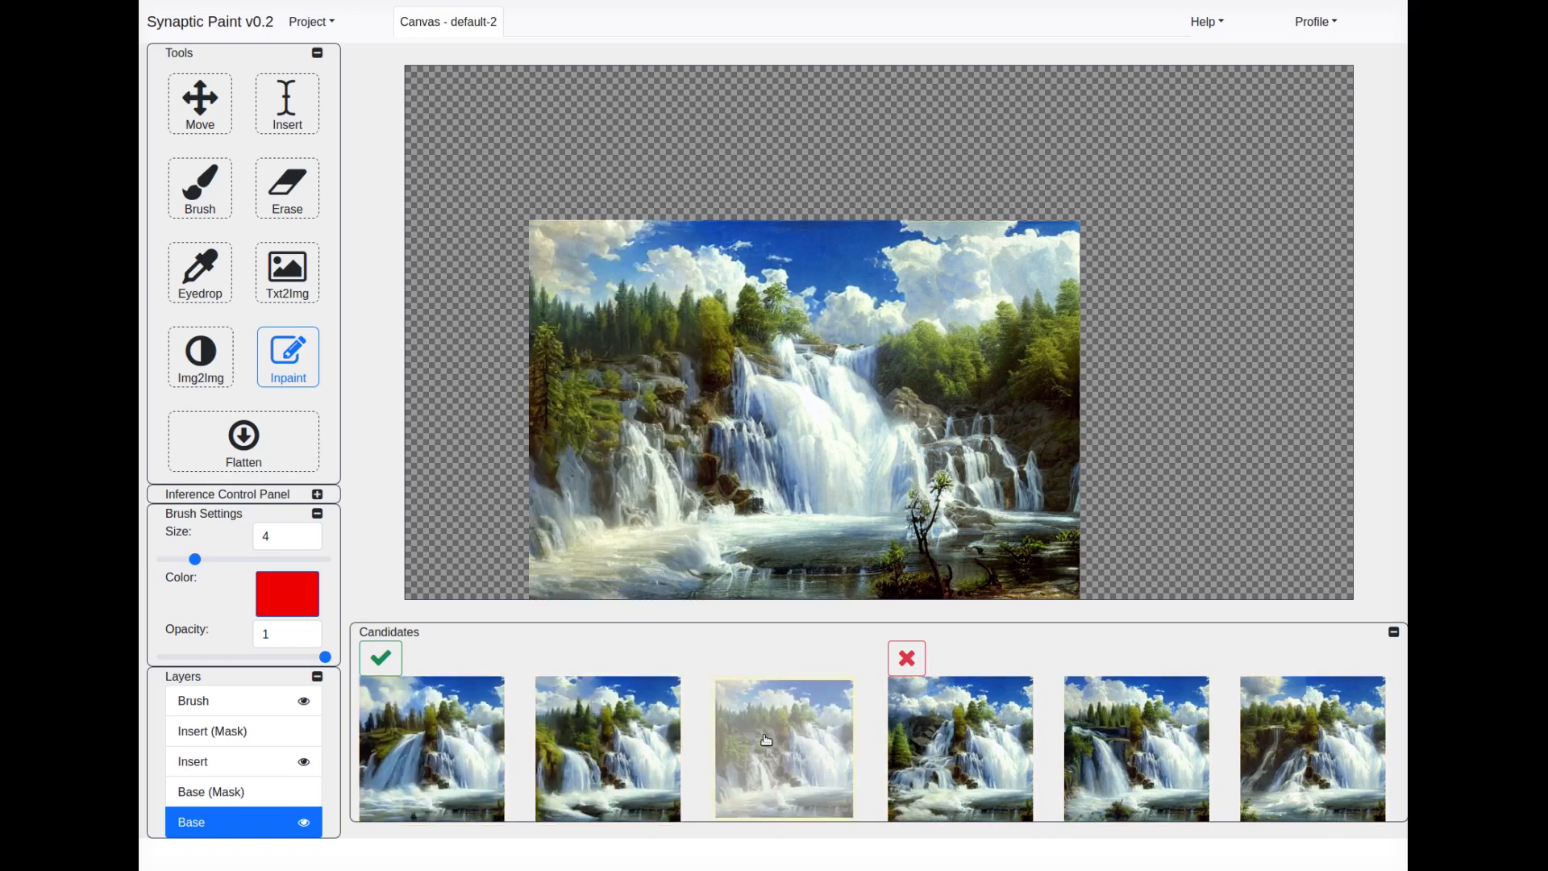
pyautogui.click(393, 657)
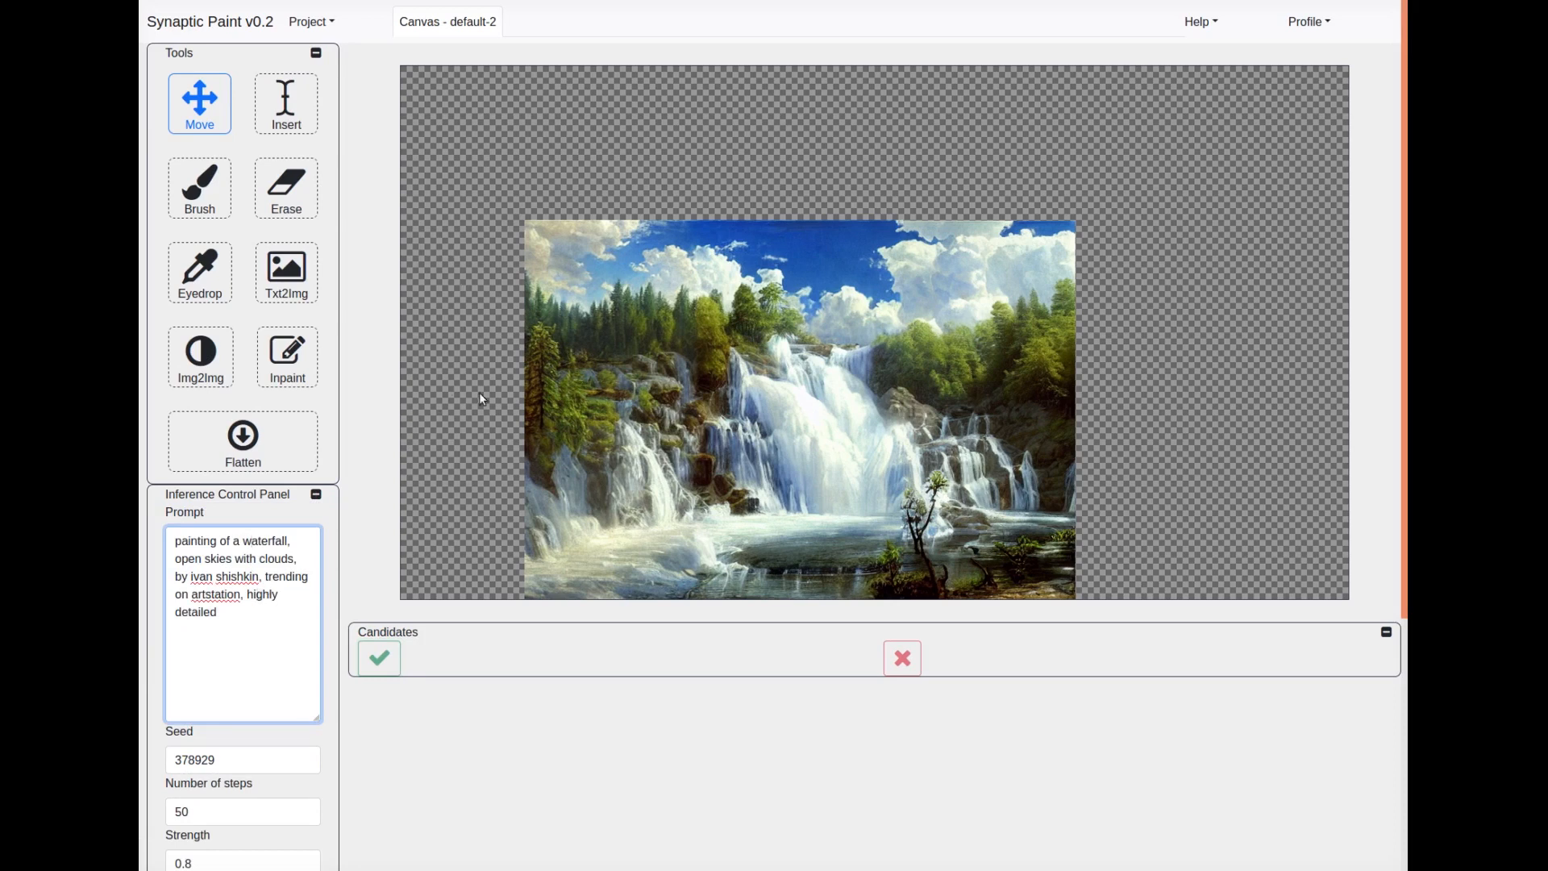
# - Inpaint the lower-left gap using the prompt opening "painting of a mountain covered by trees next to a waterfall" and accept the third candidate
pyautogui.click(229, 543)
pyautogui.write('mountain co')
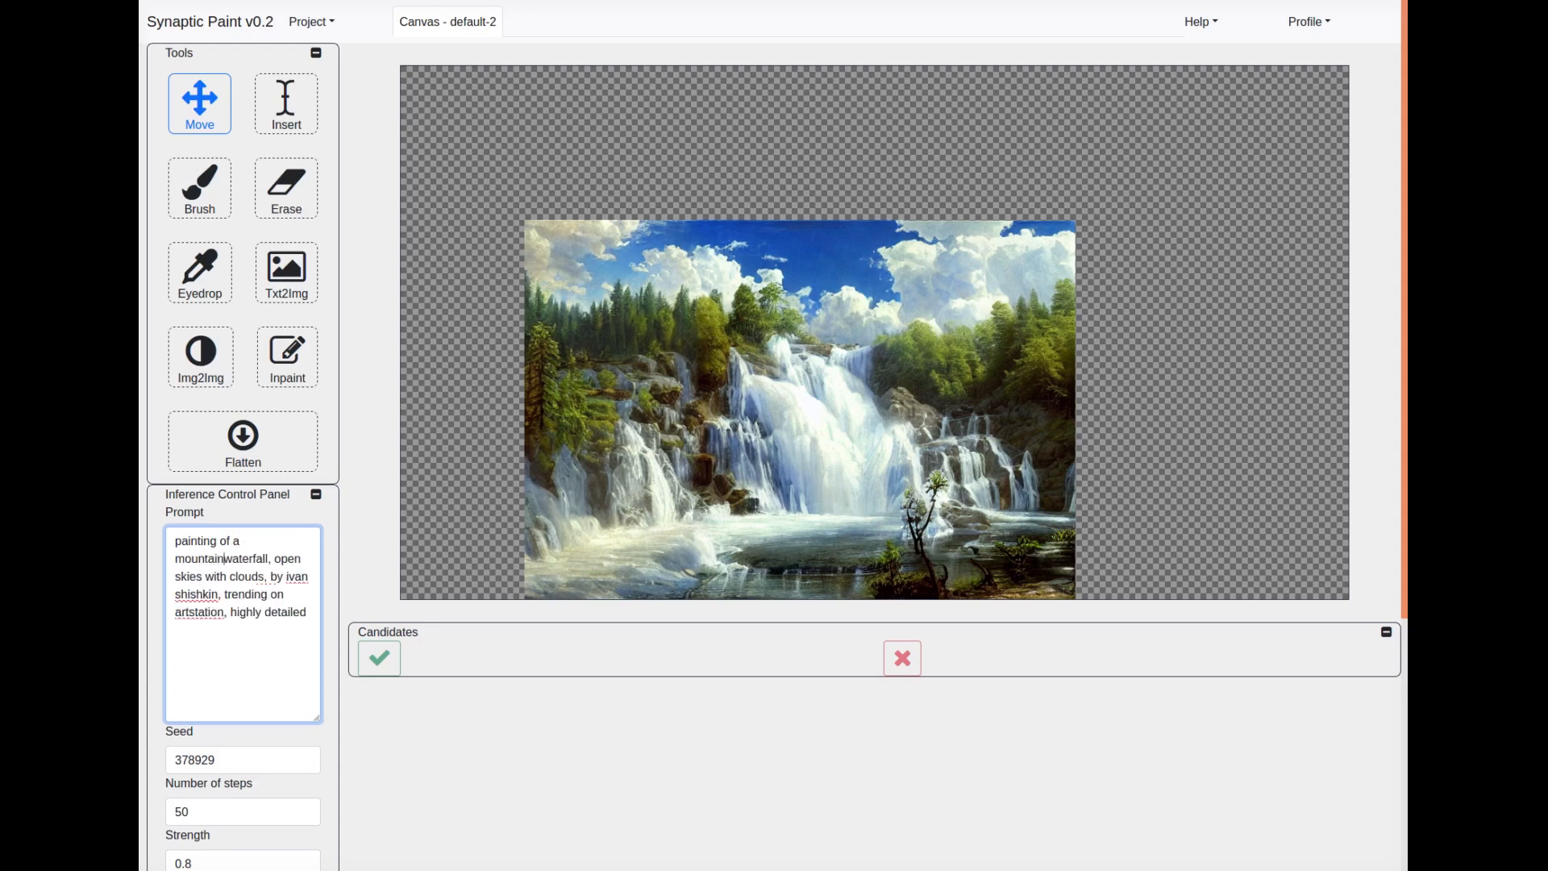
pyautogui.write('vered by ')
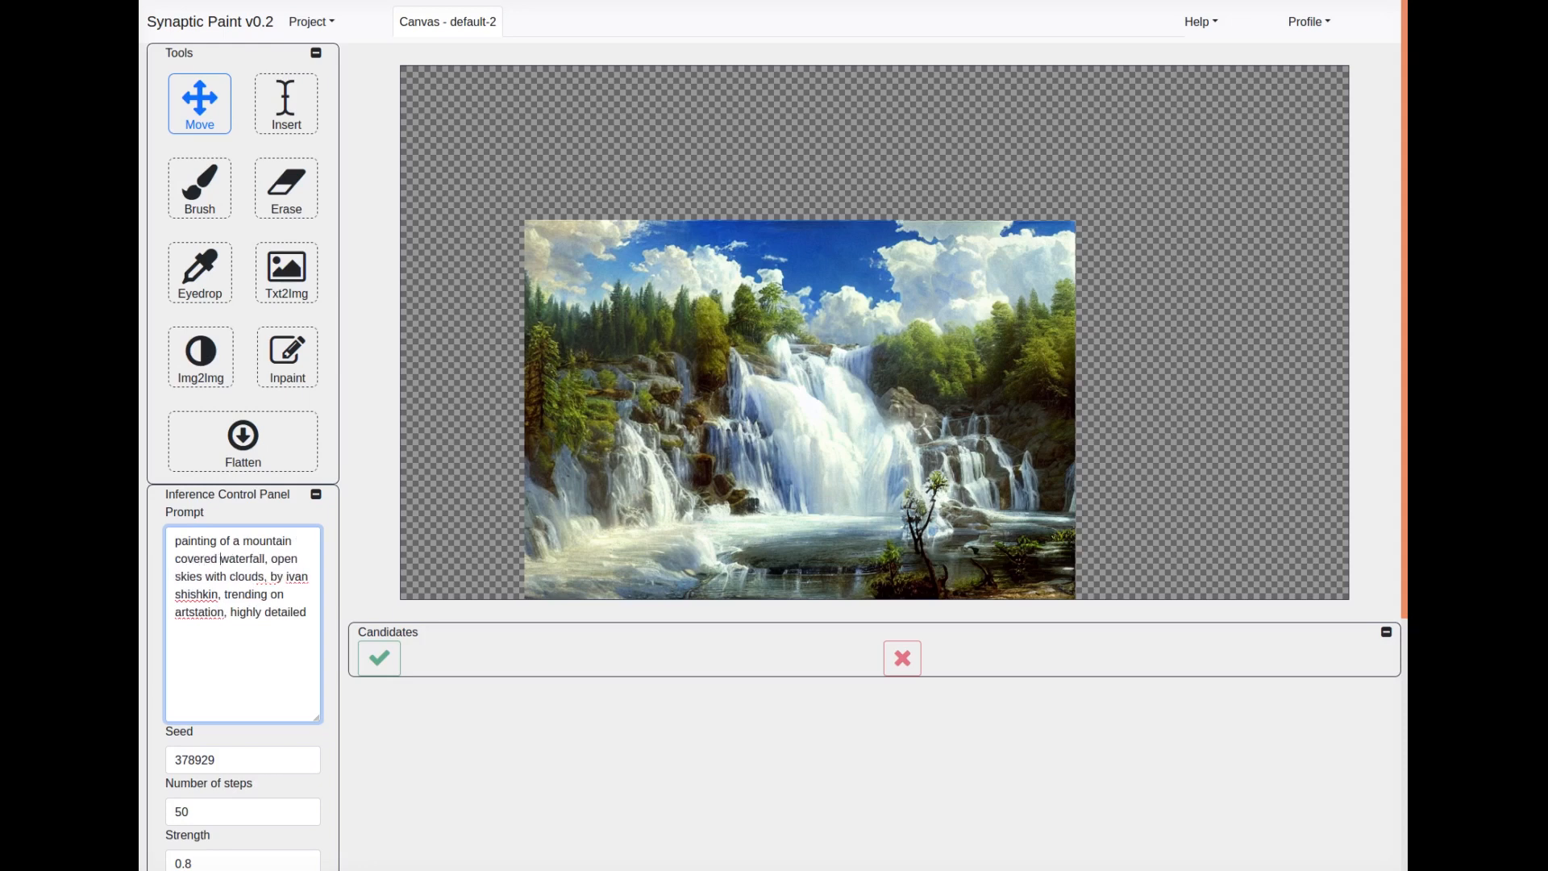
pyautogui.write('trees next to a')
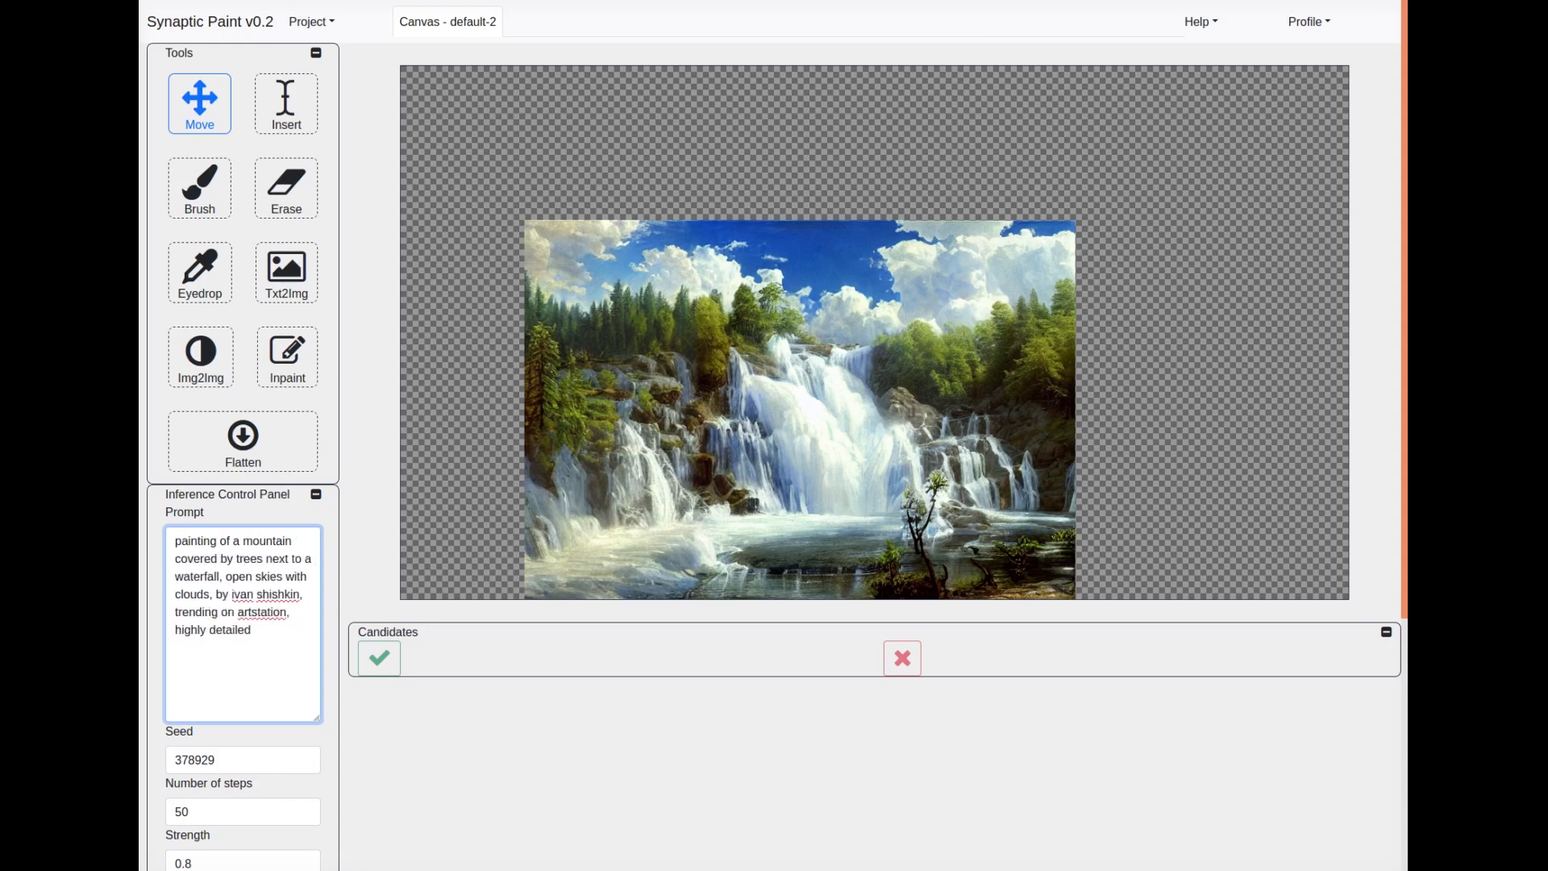
pyautogui.click(271, 374)
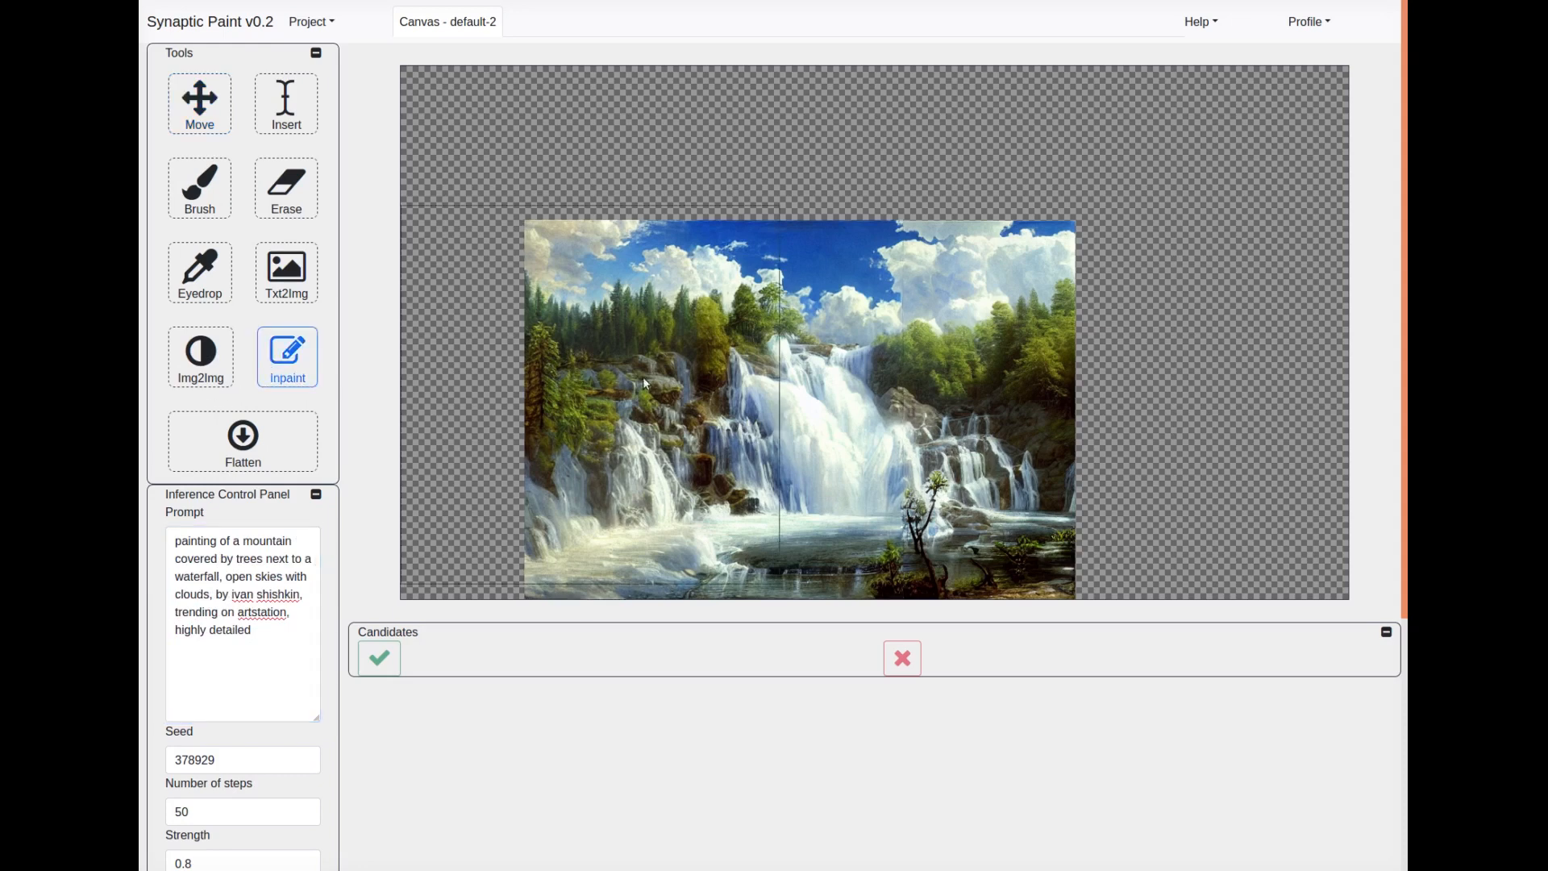
pyautogui.click(551, 436)
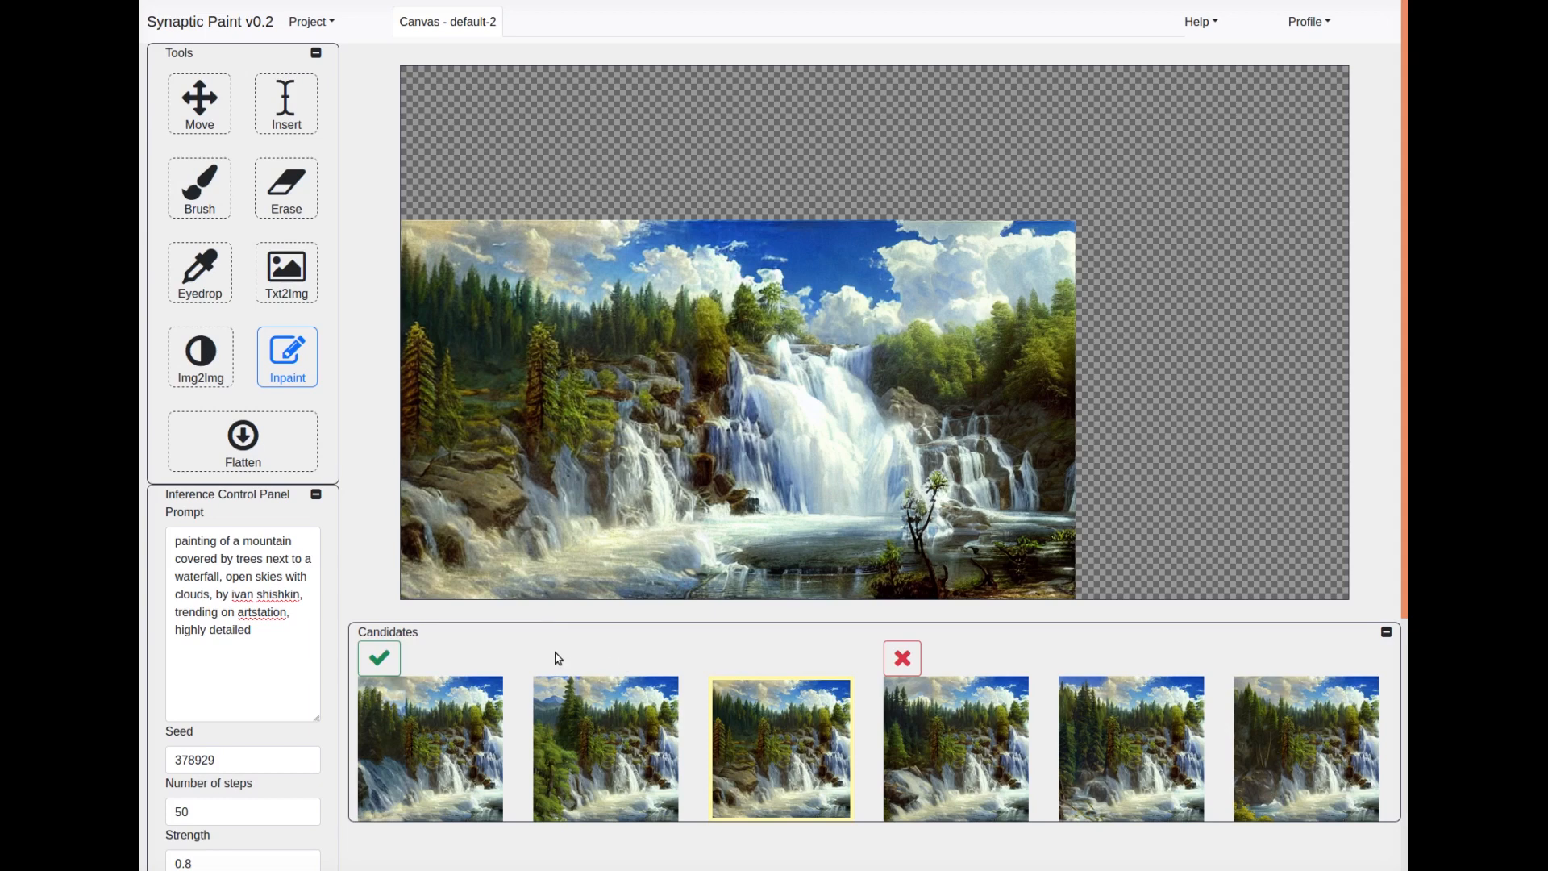
pyautogui.click(386, 659)
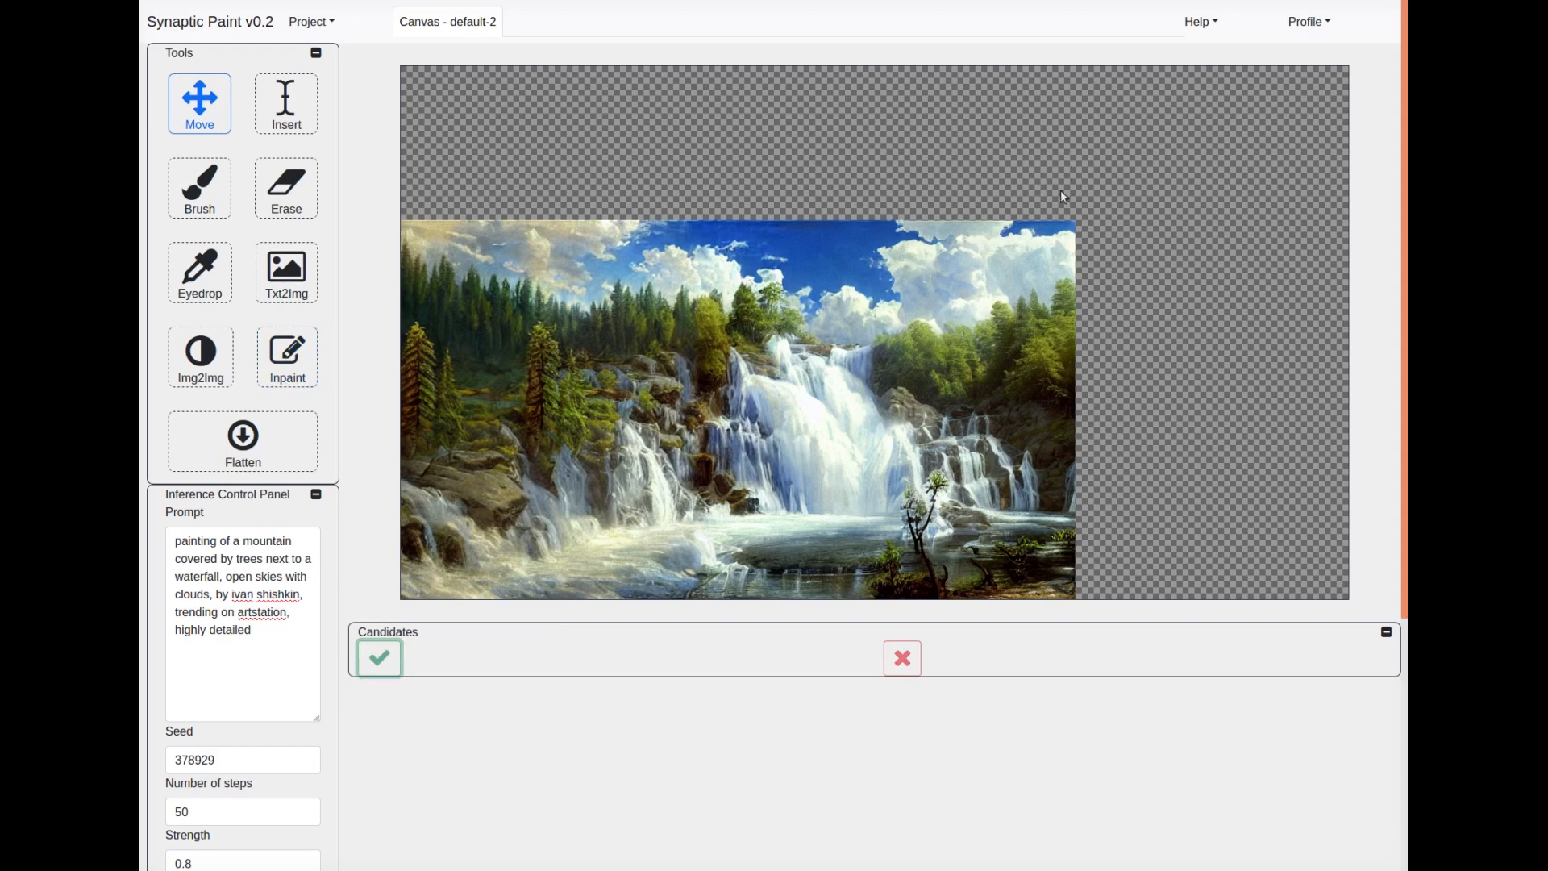
# - Insert "large clouds over" before "a mountain" in the prompt, inpaint the sky above the waterfall, and accept the third candidate
pyautogui.click(258, 548)
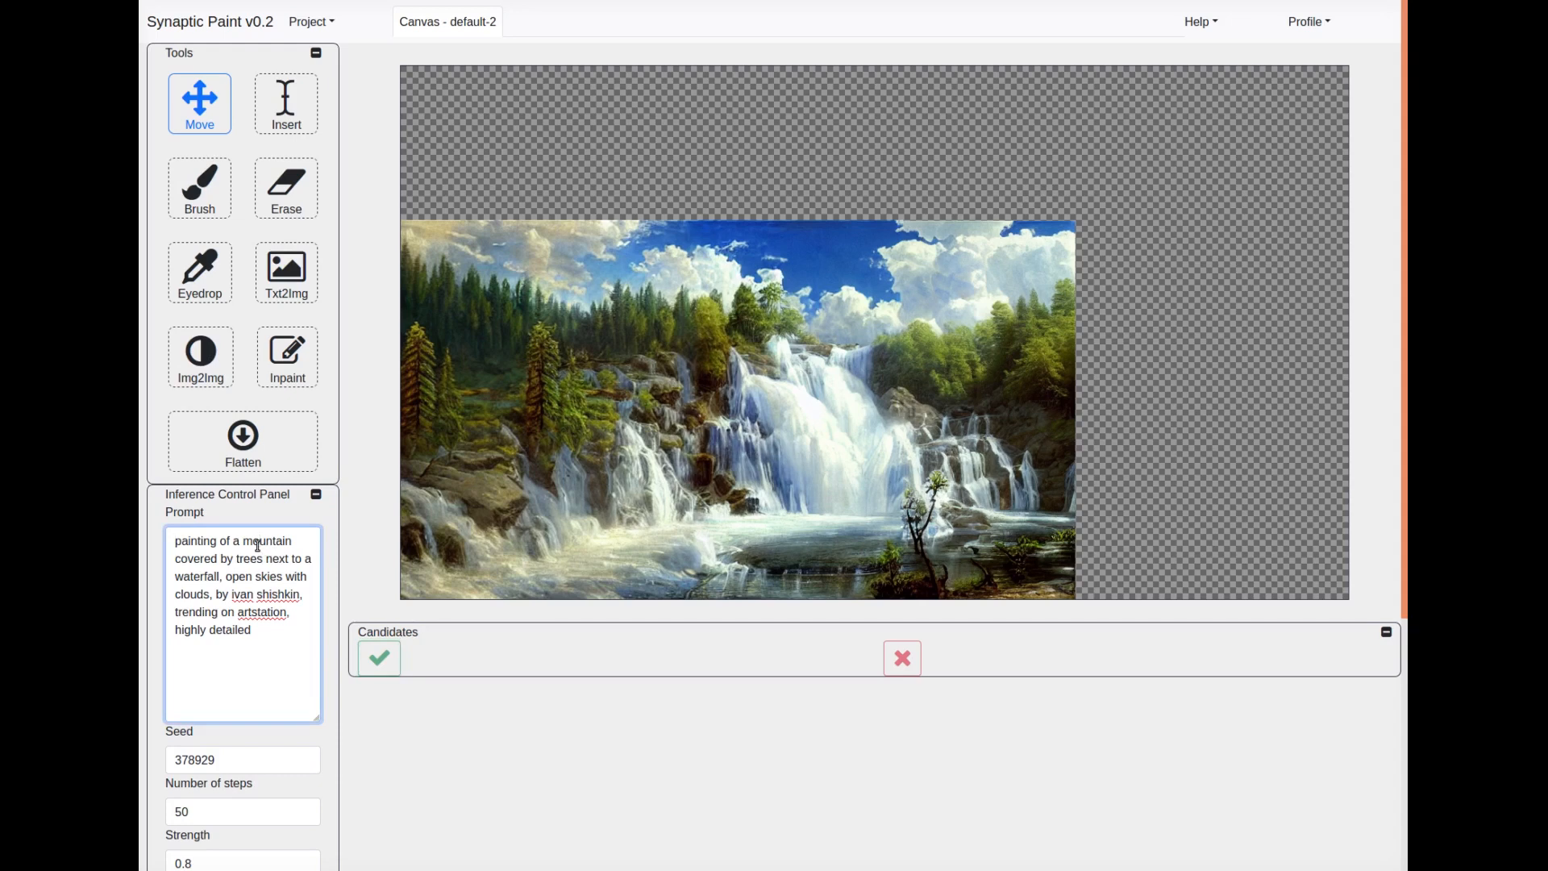
pyautogui.write('large clouds over')
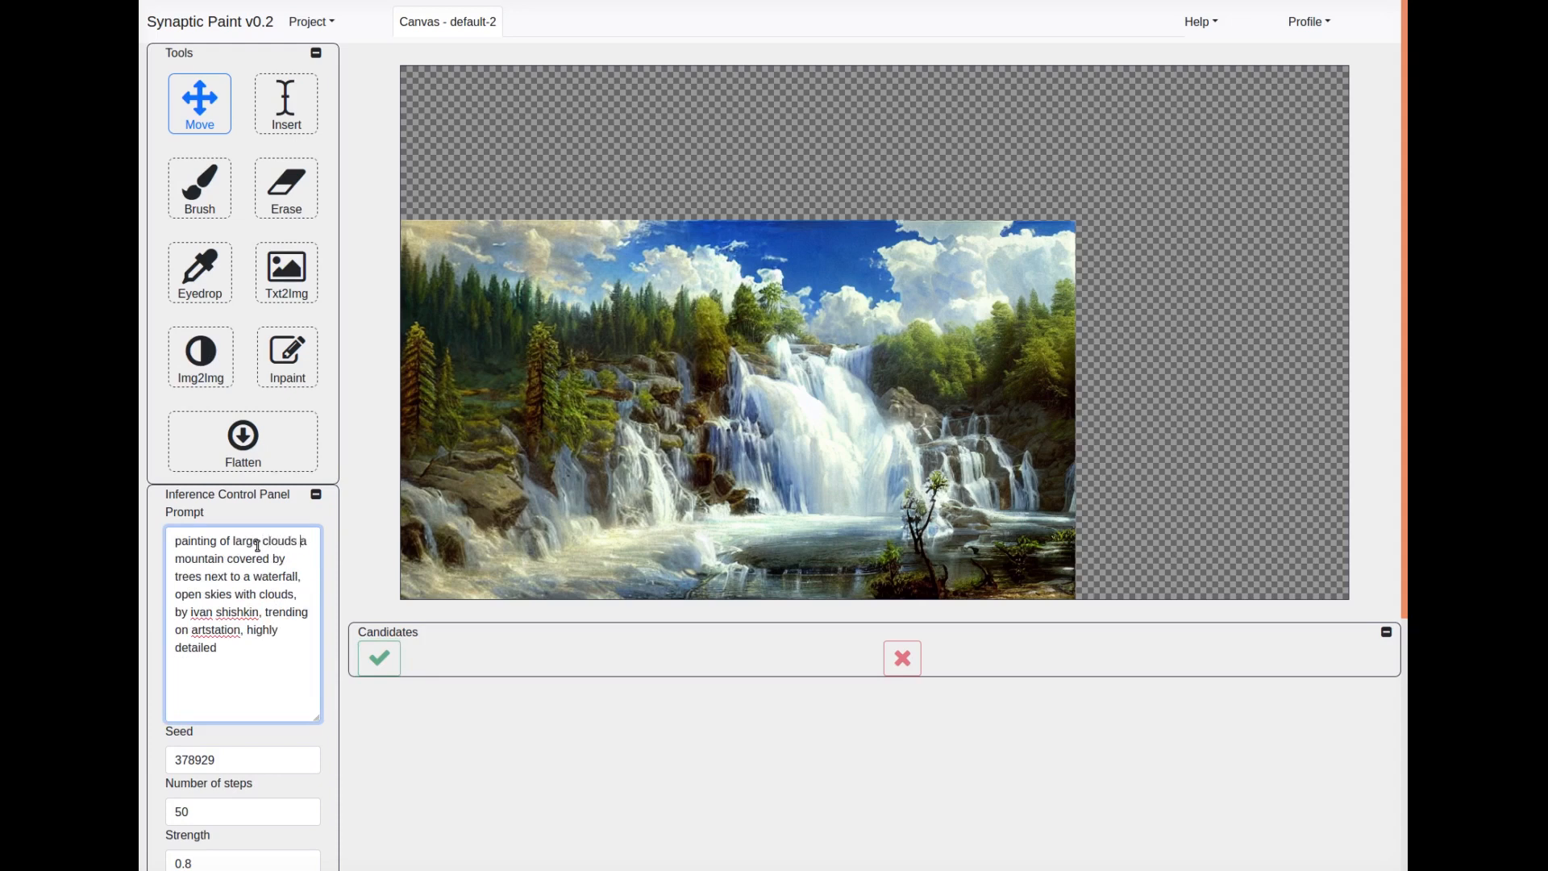
pyautogui.click(303, 371)
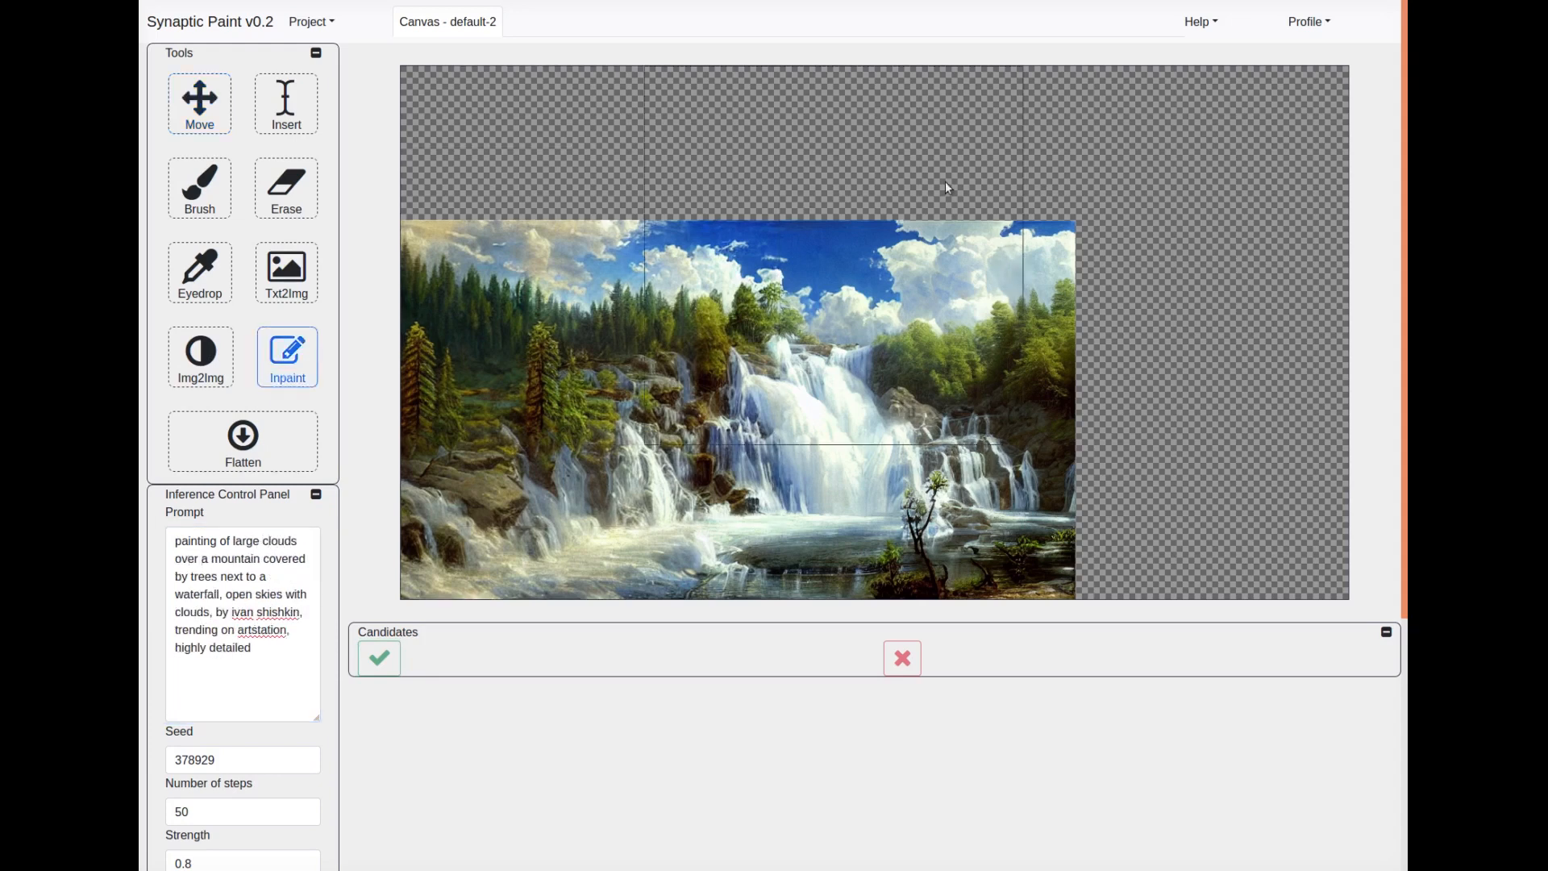
pyautogui.click(863, 205)
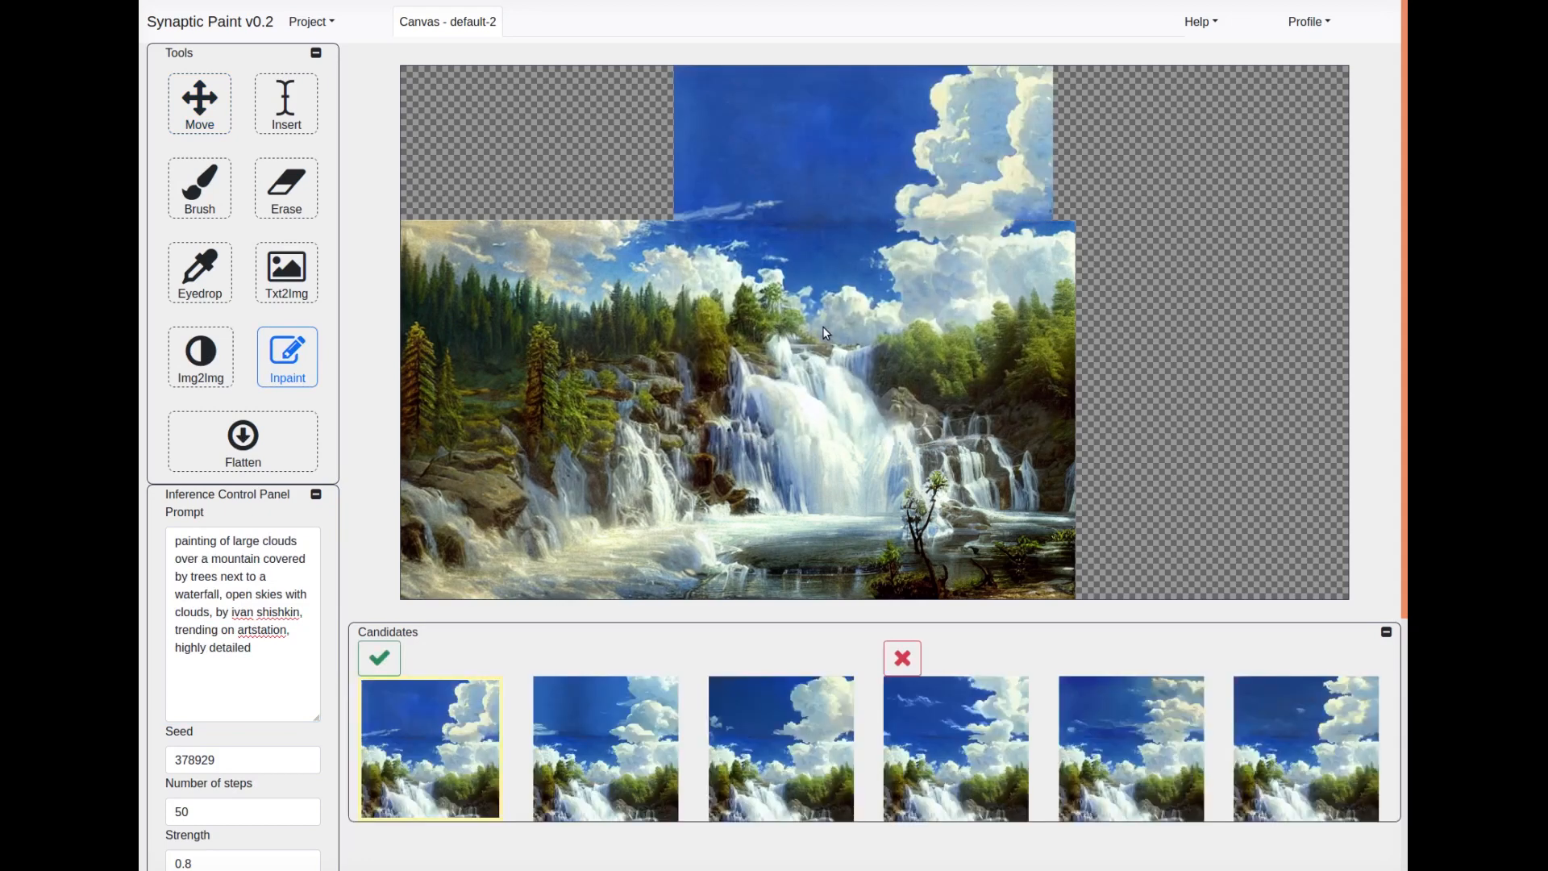
pyautogui.click(602, 775)
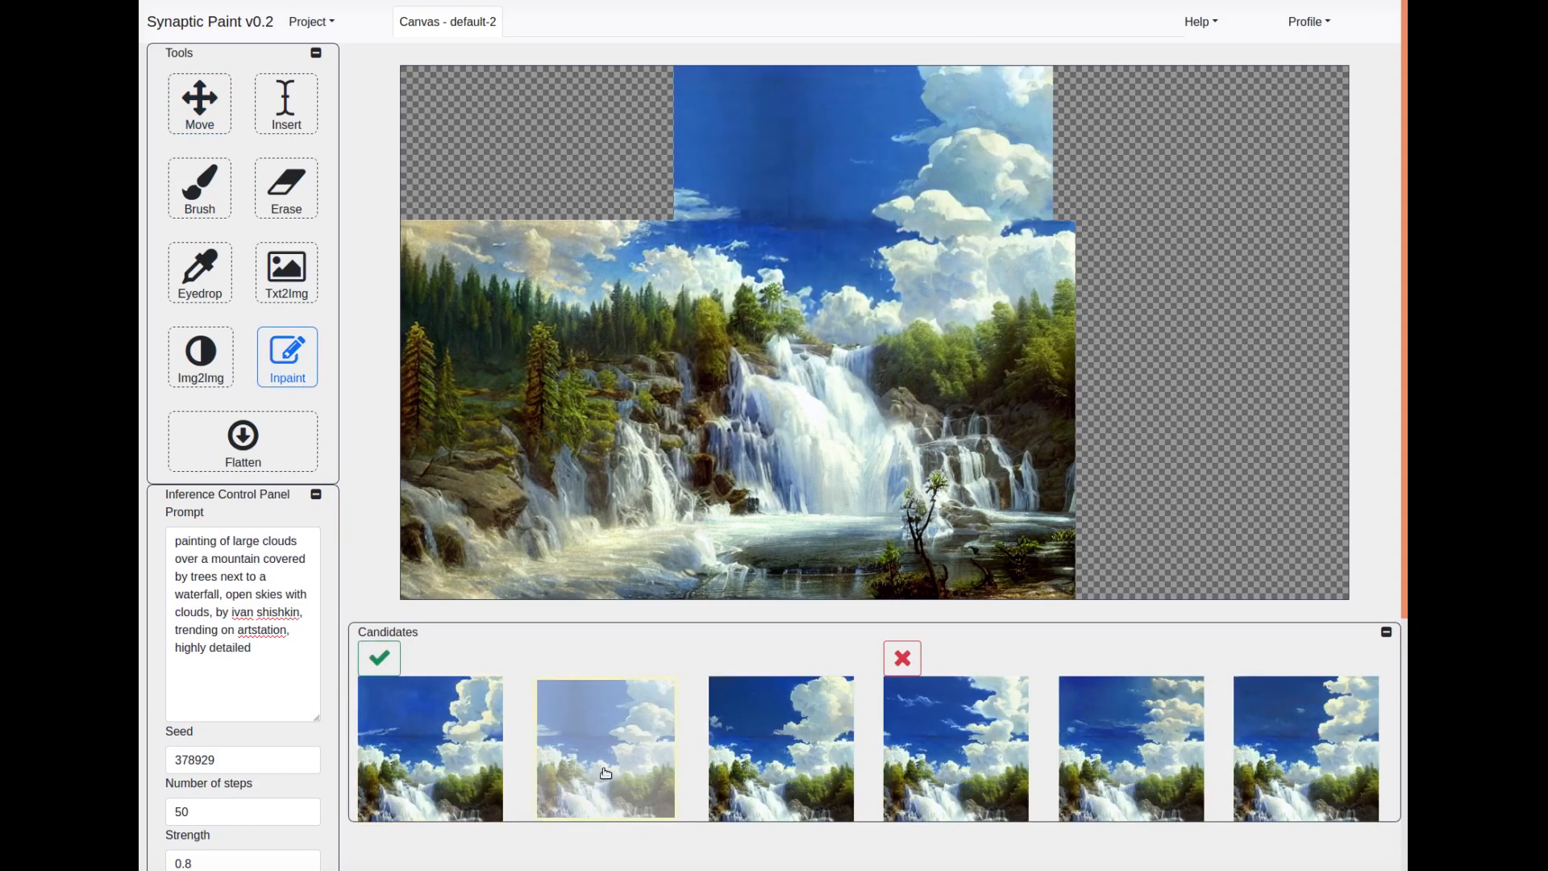
pyautogui.click(751, 773)
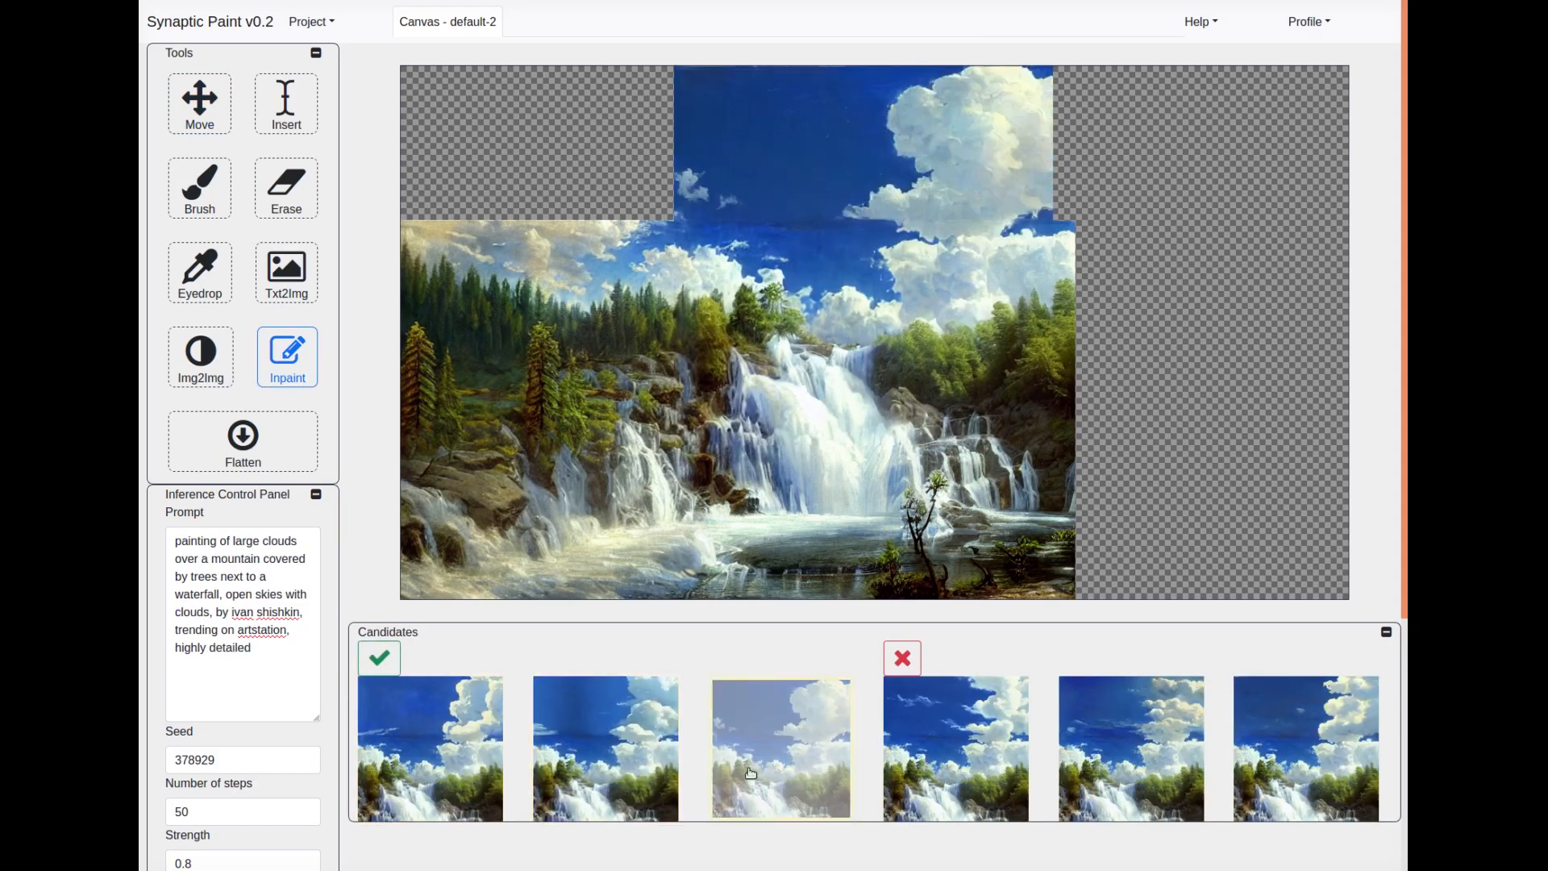
pyautogui.click(379, 658)
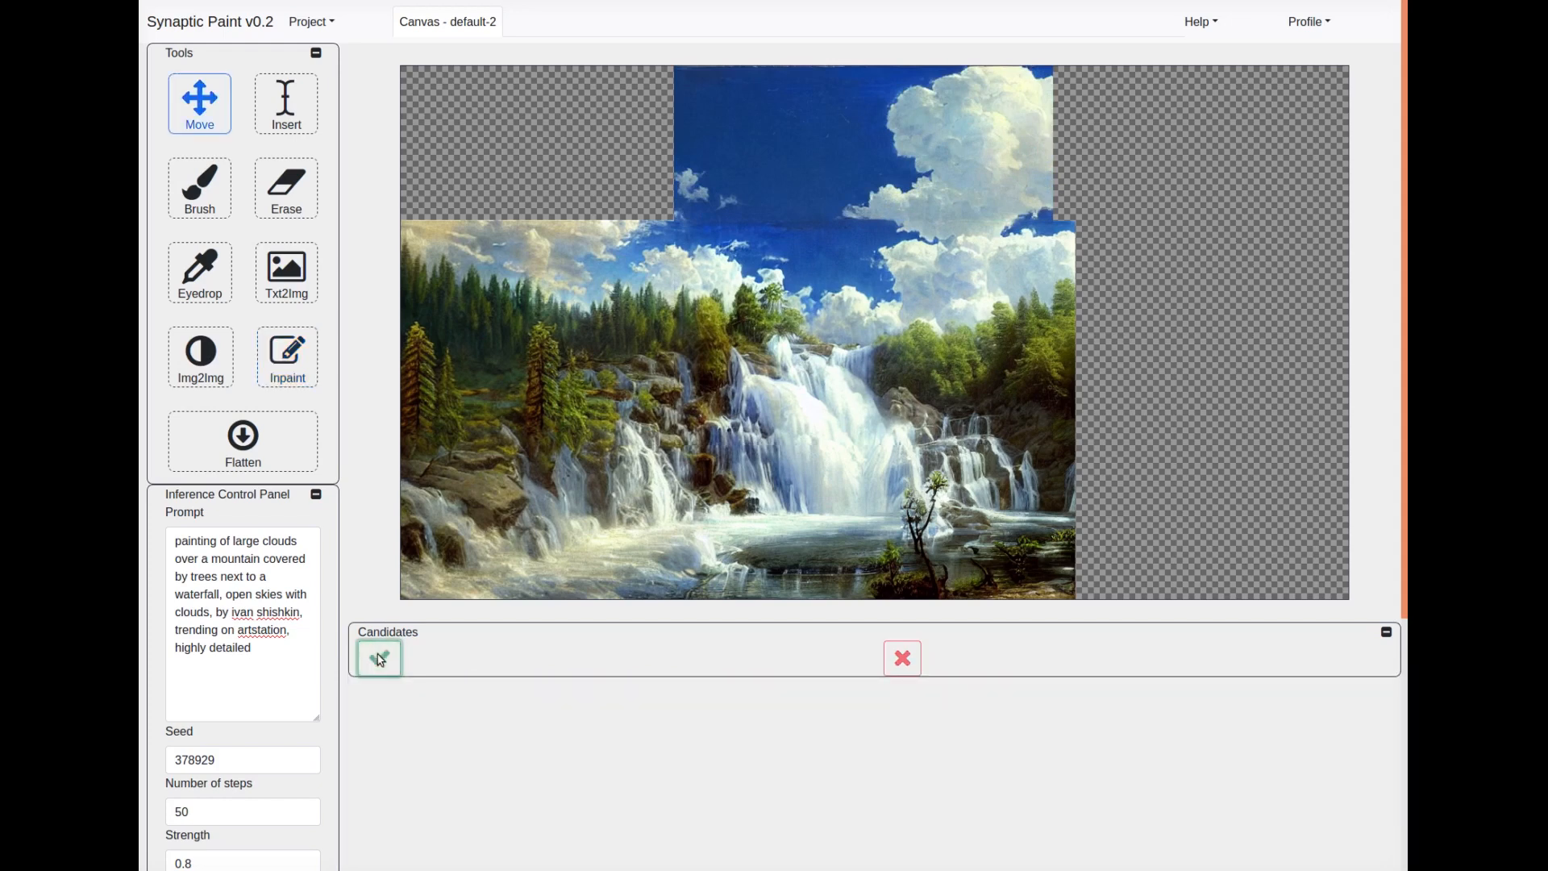
# - Inpaint the area right of the new clouds with the same prompt and accept the third candidate, with tall trees below the sky
pyautogui.click(298, 337)
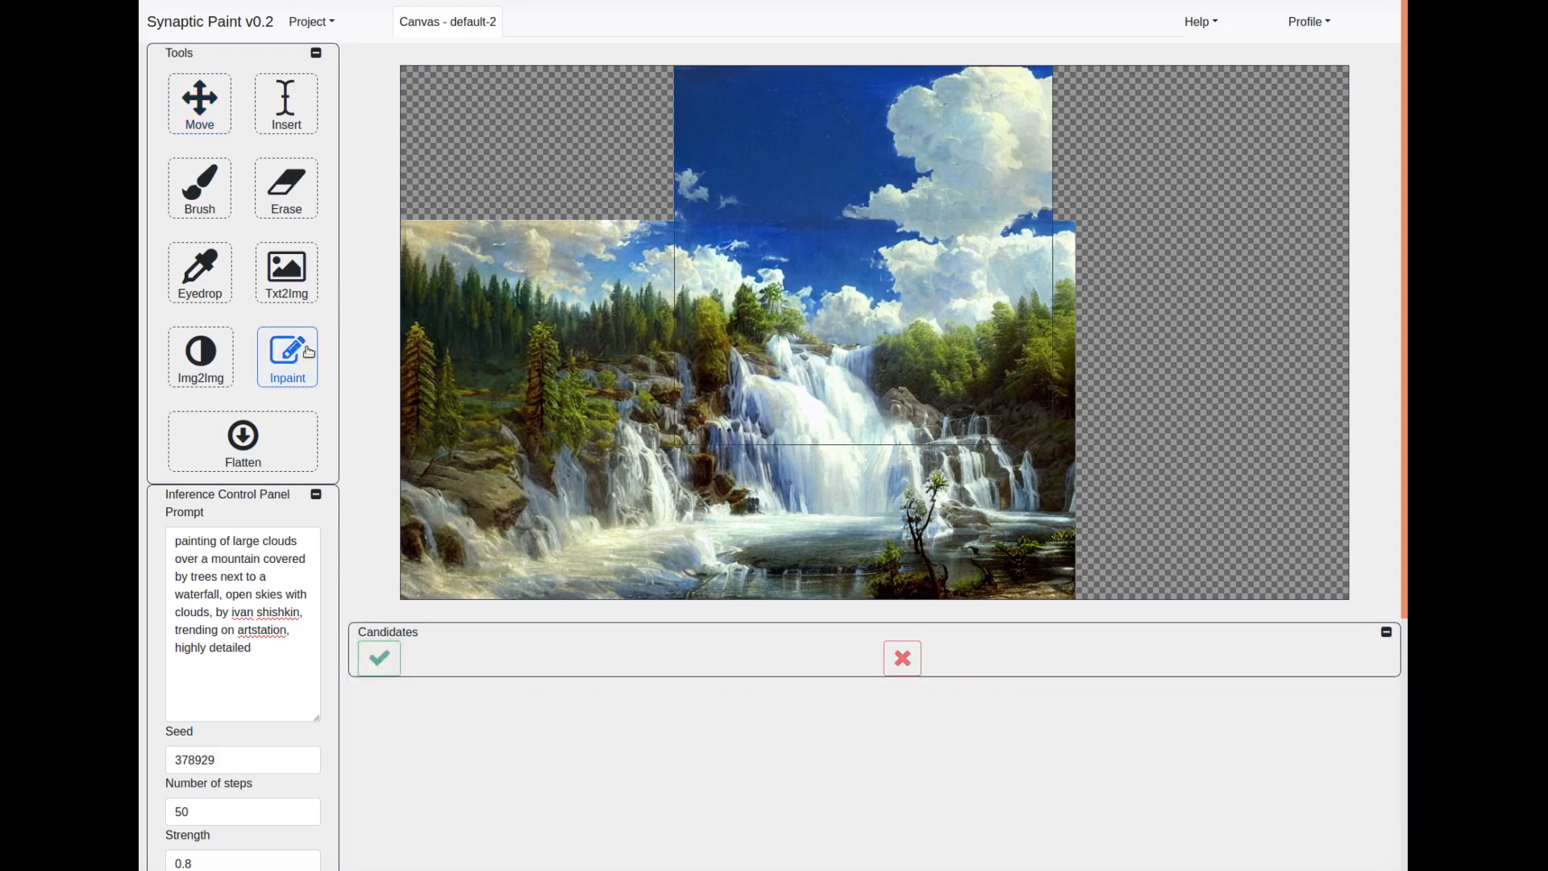
pyautogui.click(1048, 238)
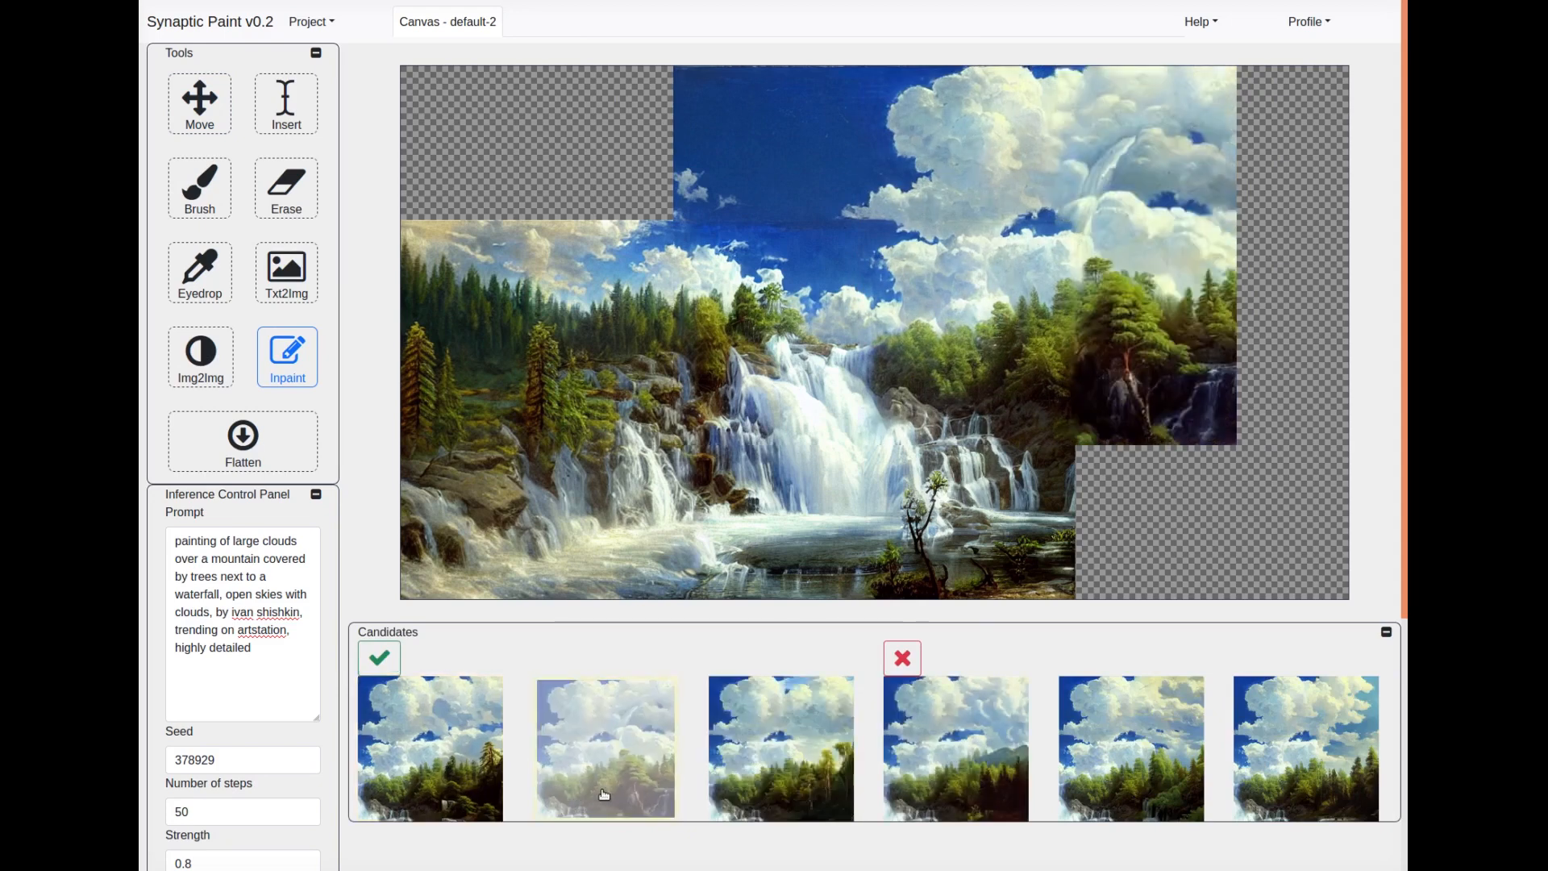
pyautogui.click(726, 794)
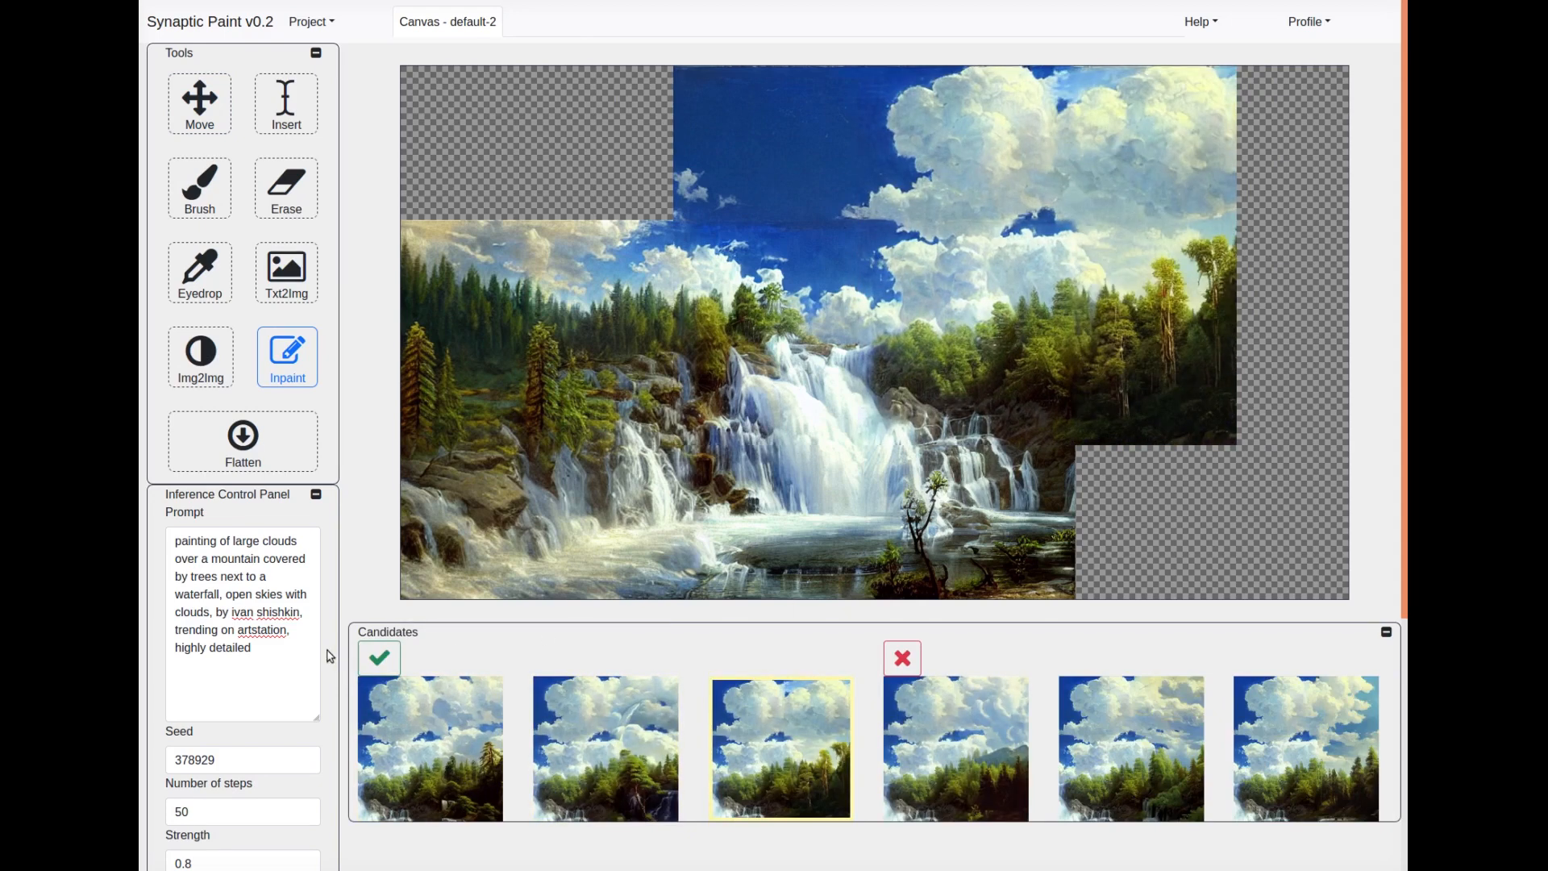
pyautogui.click(373, 663)
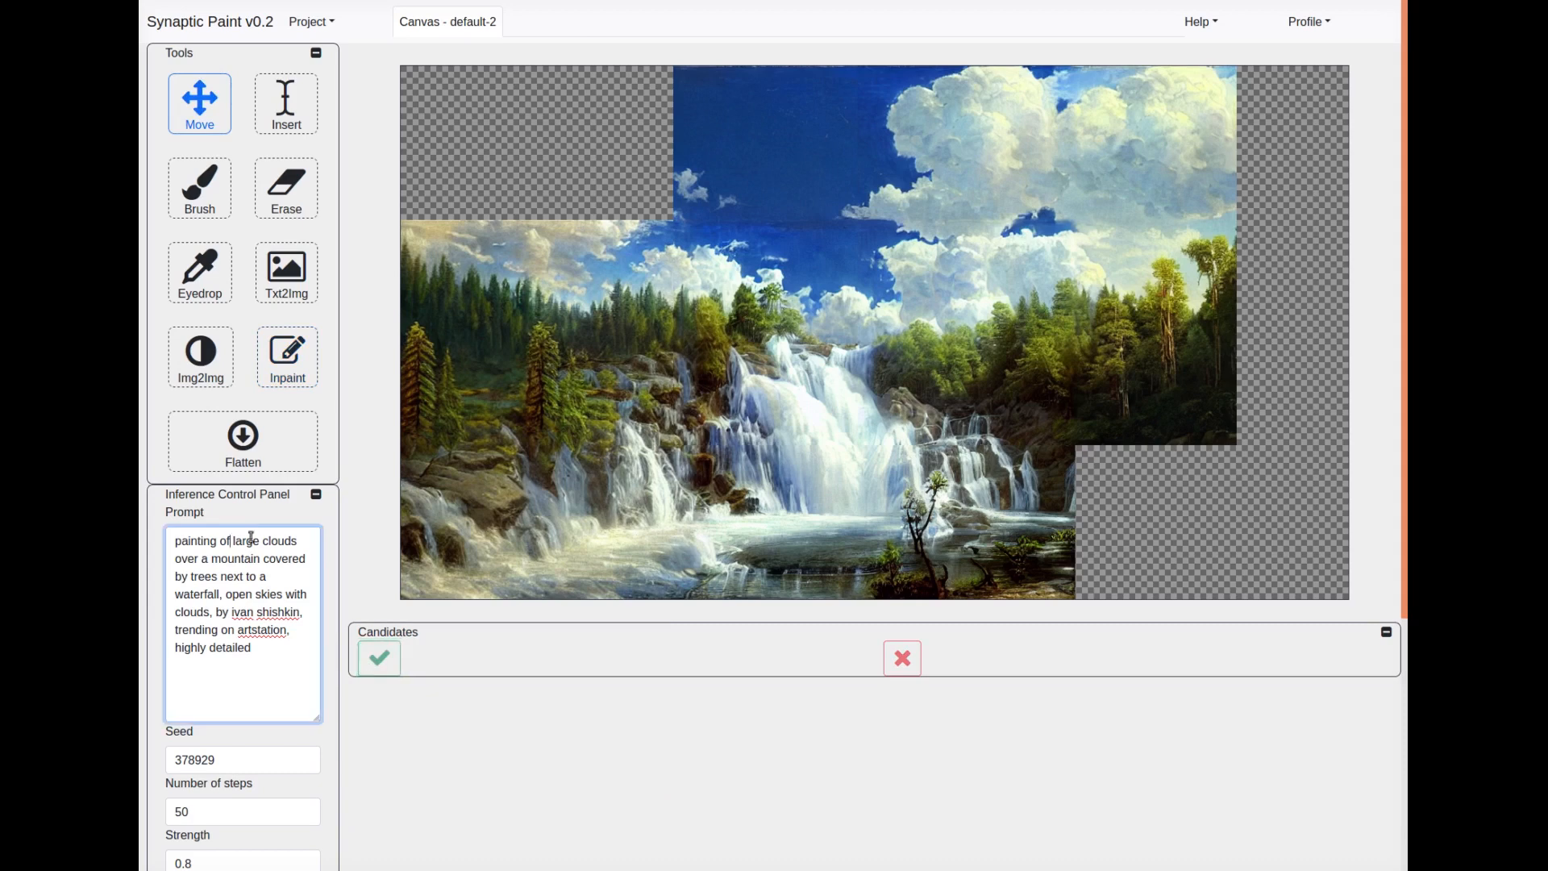
# - Remove "large clouds over" from the prompt, inpaint the canvas's lower-right corner, and accept the second candidate
pyautogui.moveTo(232, 541)
pyautogui.mouseDown()
pyautogui.moveTo(235, 558)
pyautogui.moveTo(201, 558)
pyautogui.mouseUp()
pyautogui.press('BackSpace')
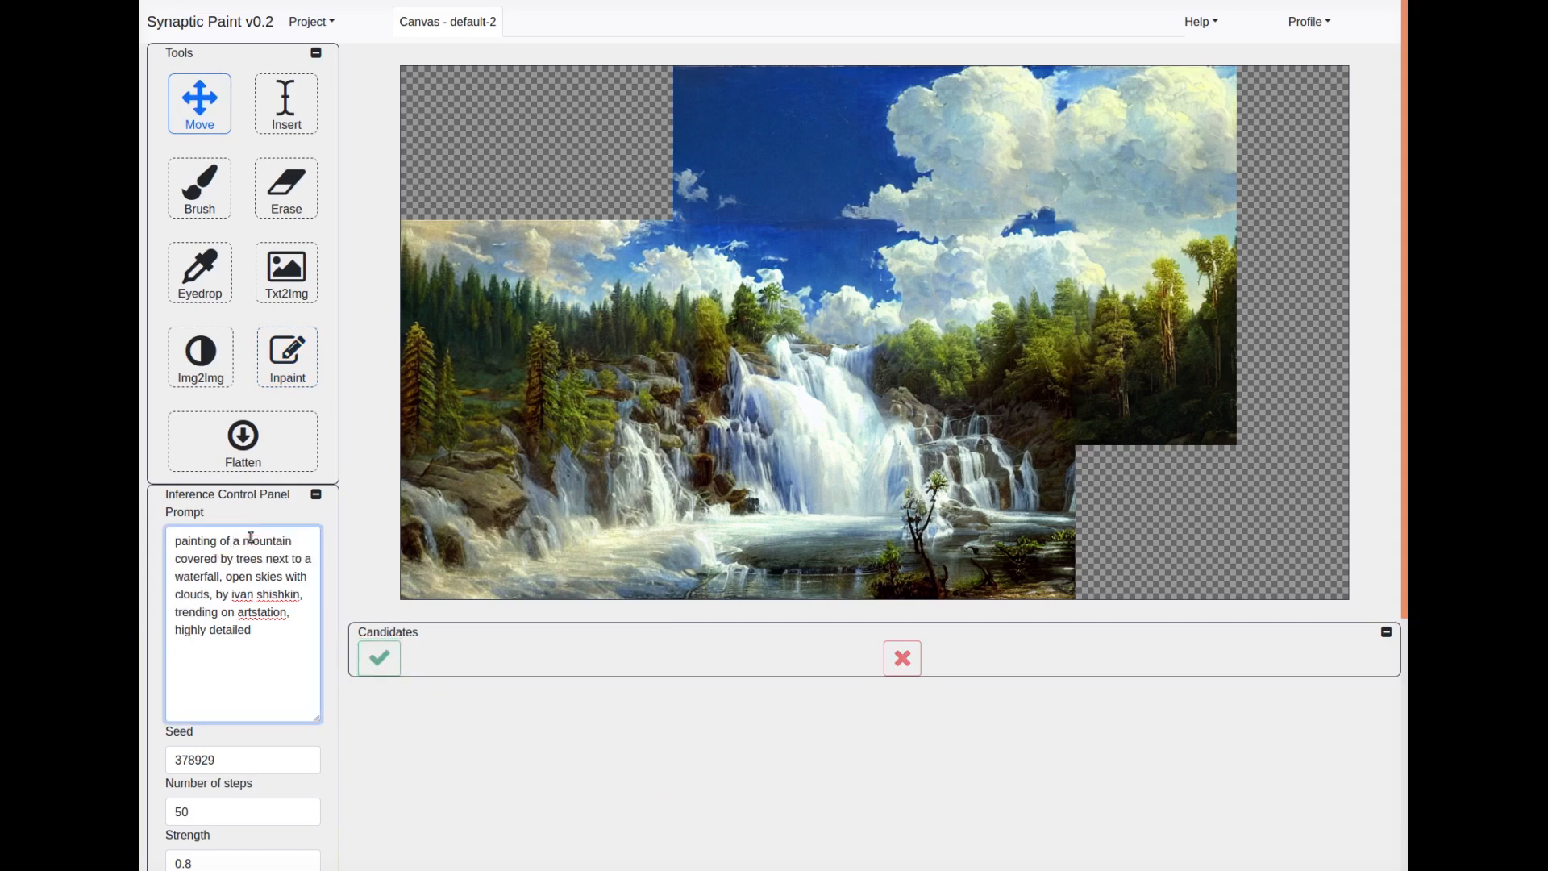
pyautogui.click(287, 356)
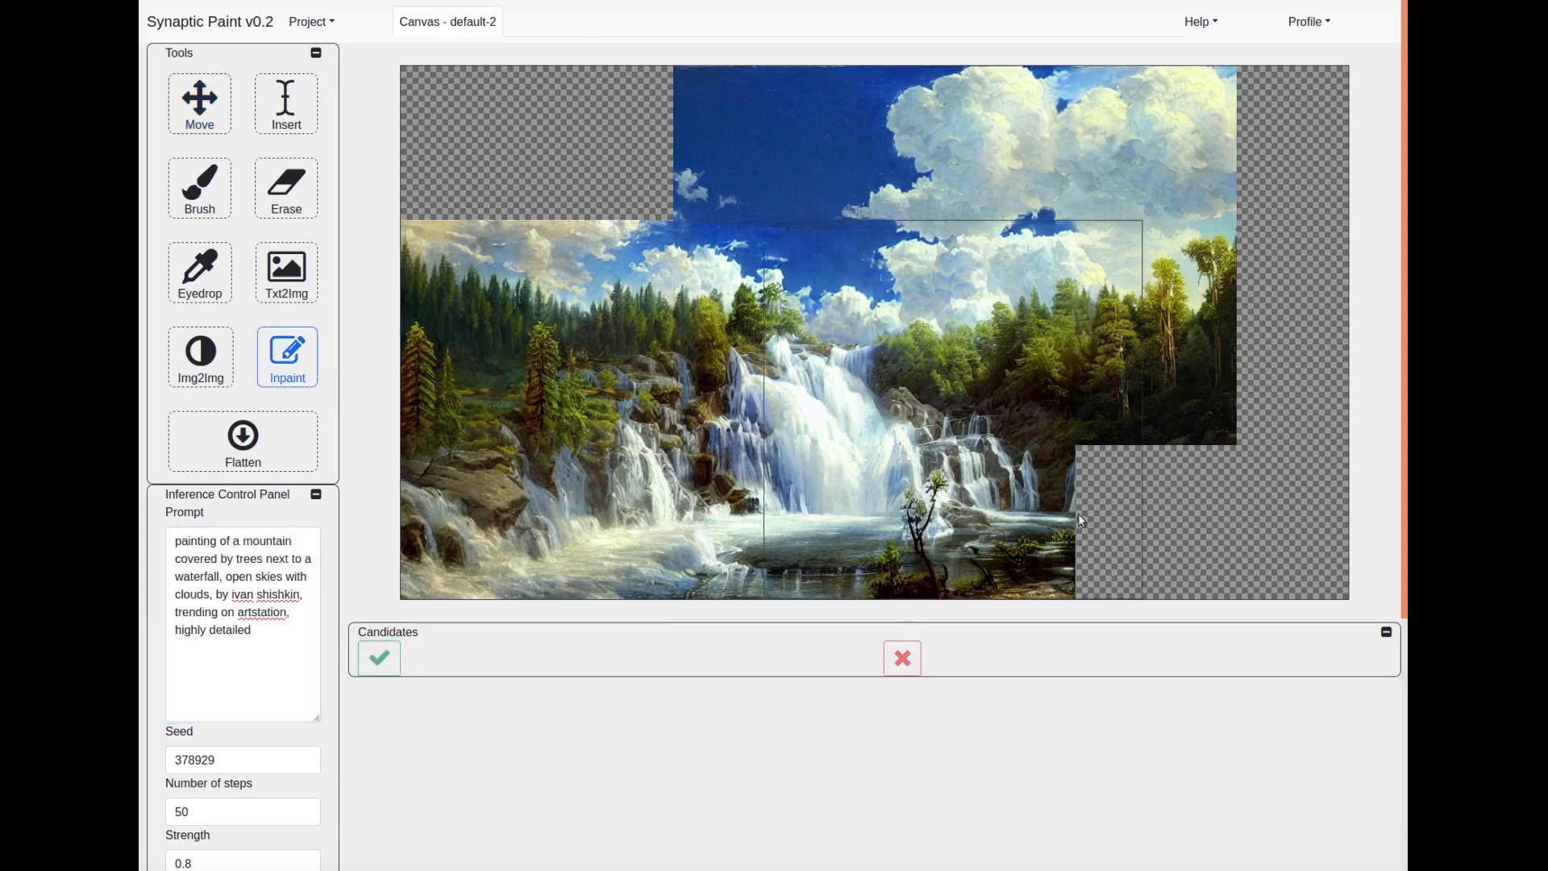
pyautogui.click(1244, 564)
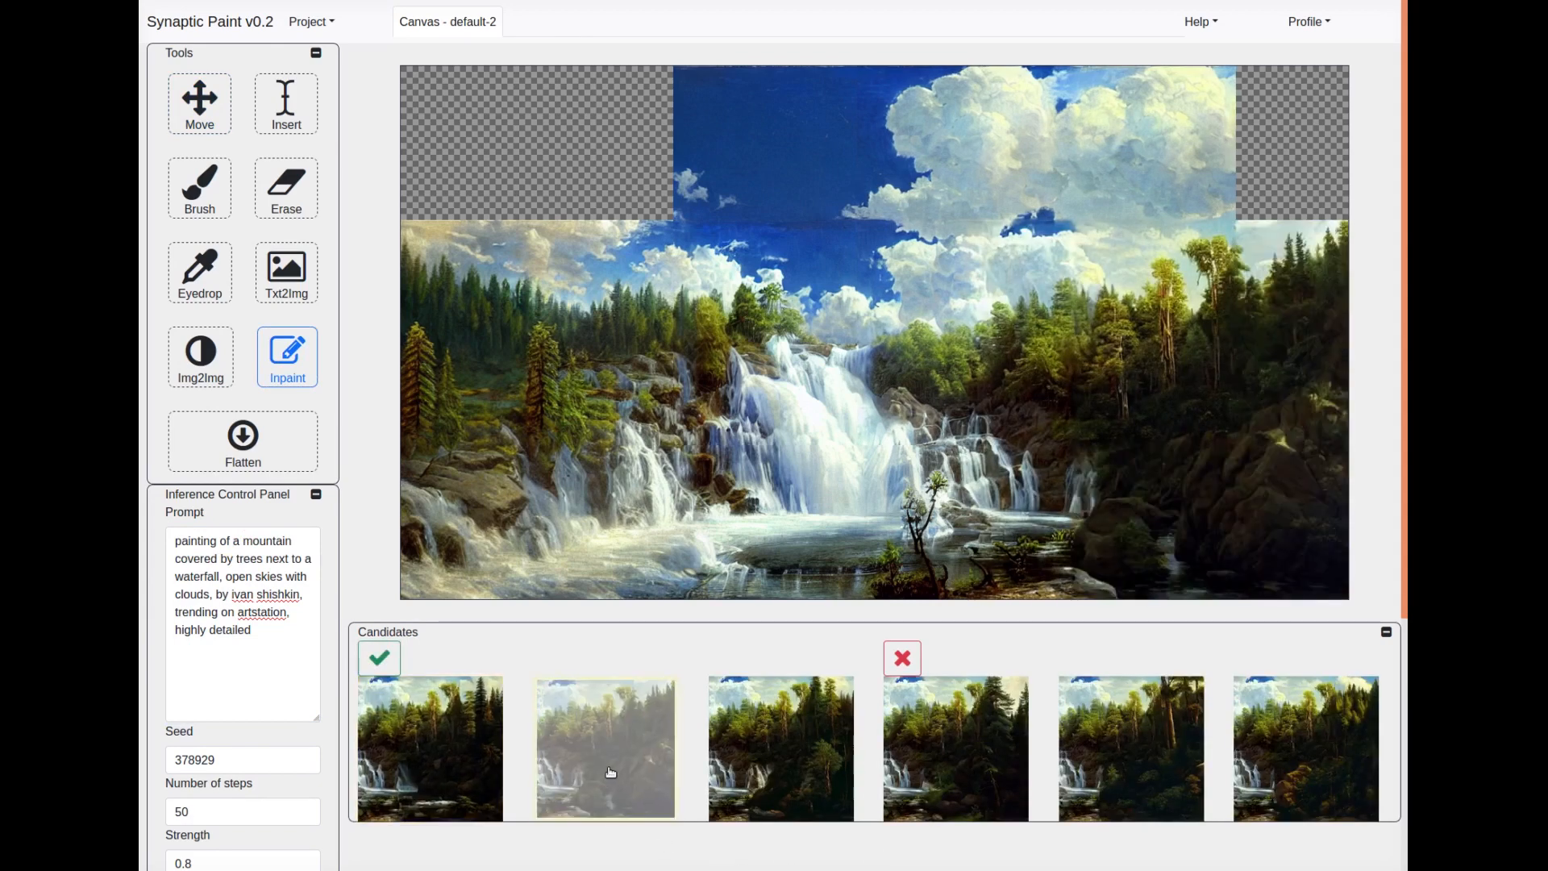
pyautogui.click(369, 668)
# - Insert "blue skies over" before "a mountain" in the prompt, inpaint the canvas's upper-left gap, and accept the first candidate
pyautogui.click(217, 532)
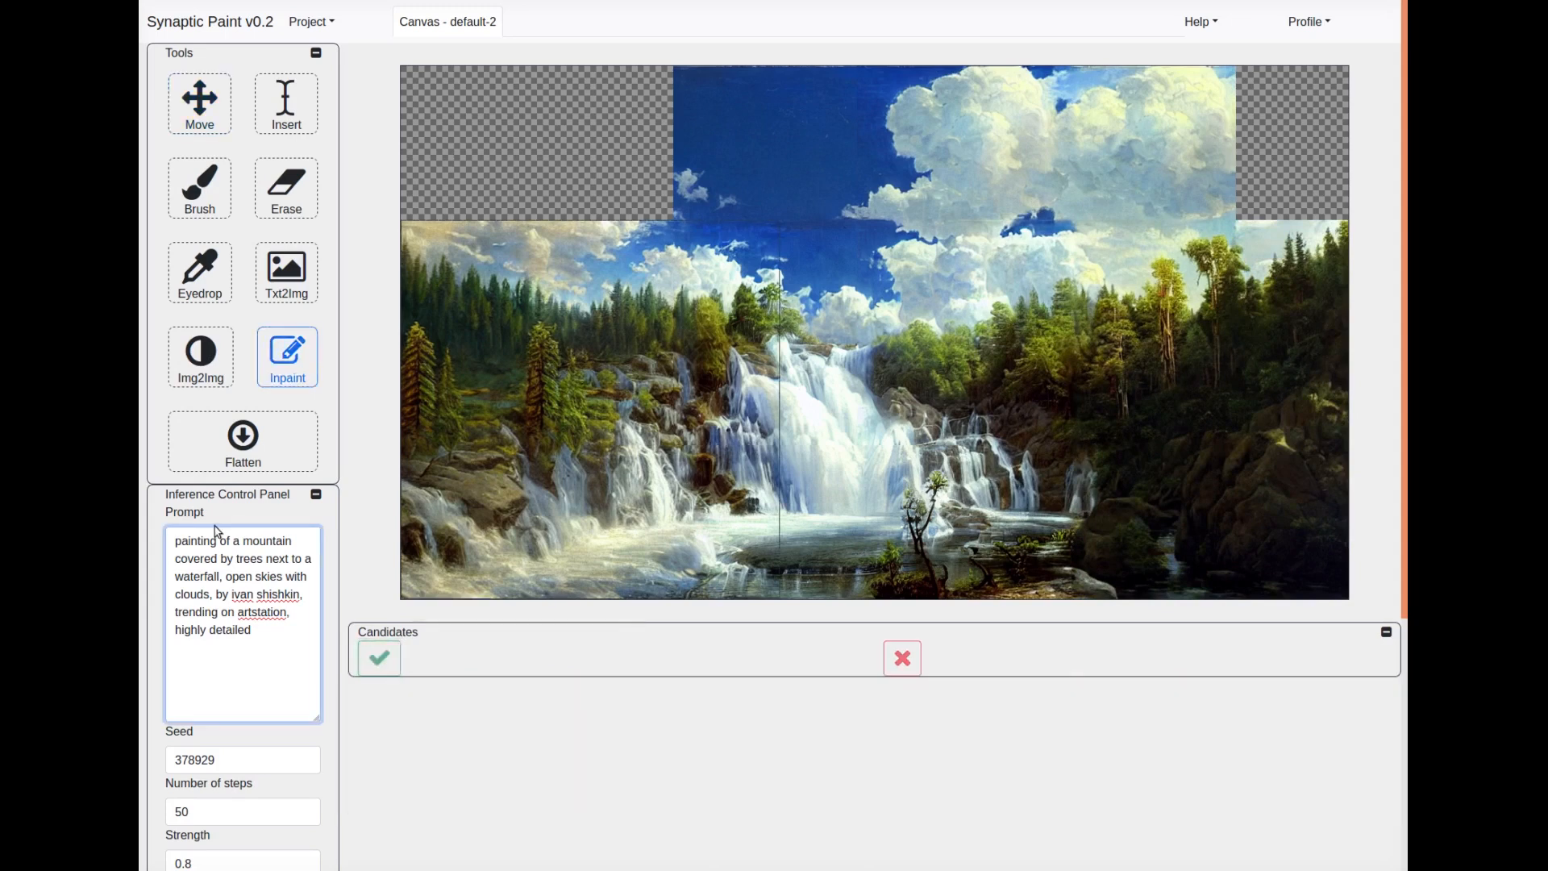
pyautogui.write('blue skies')
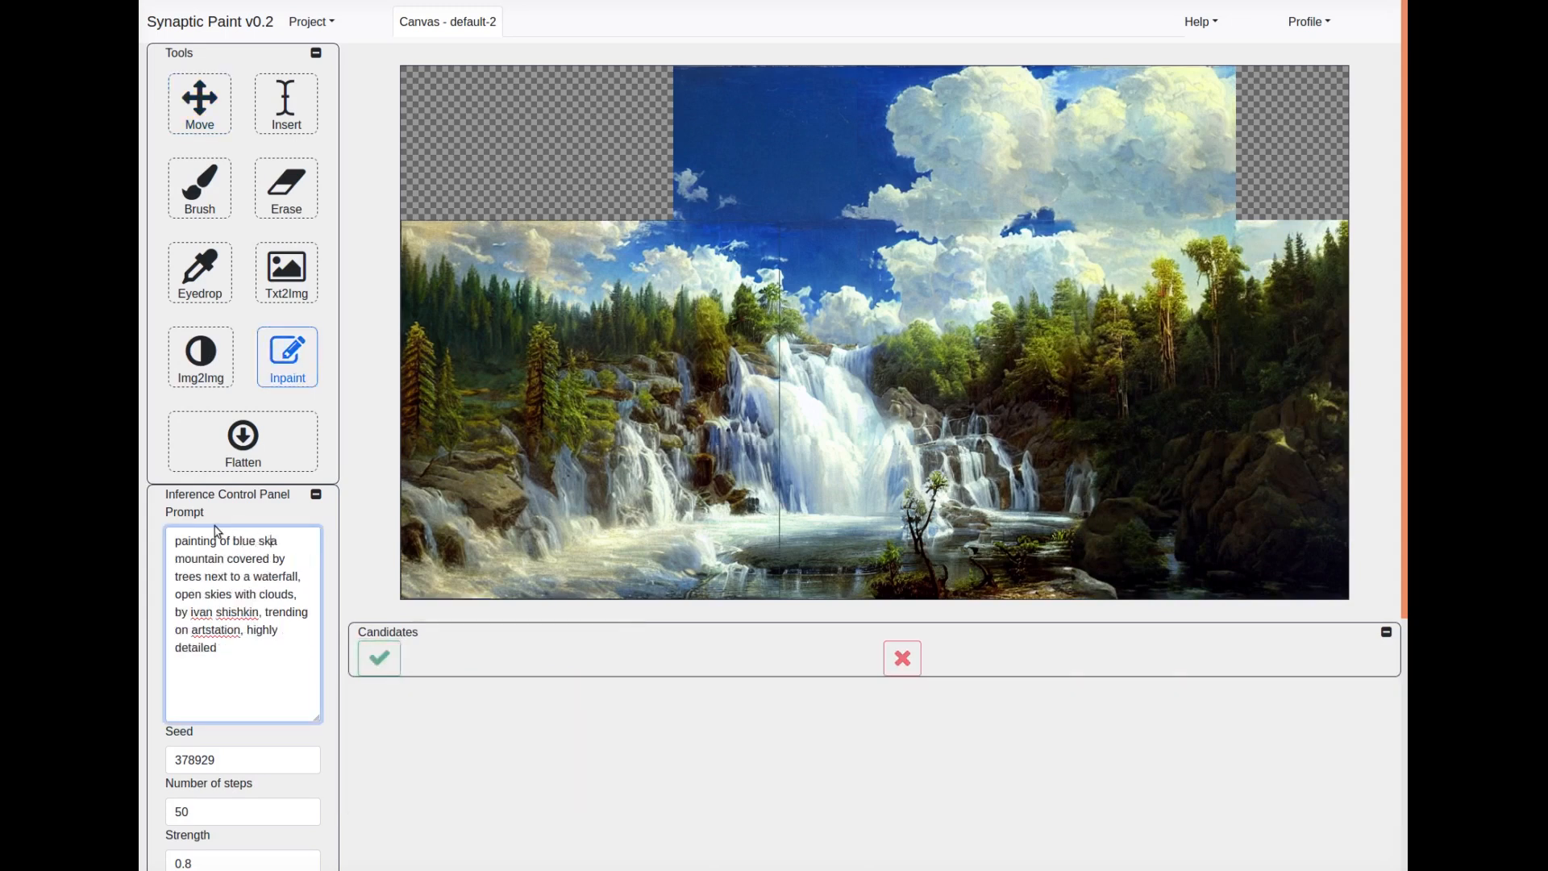
pyautogui.write(' over')
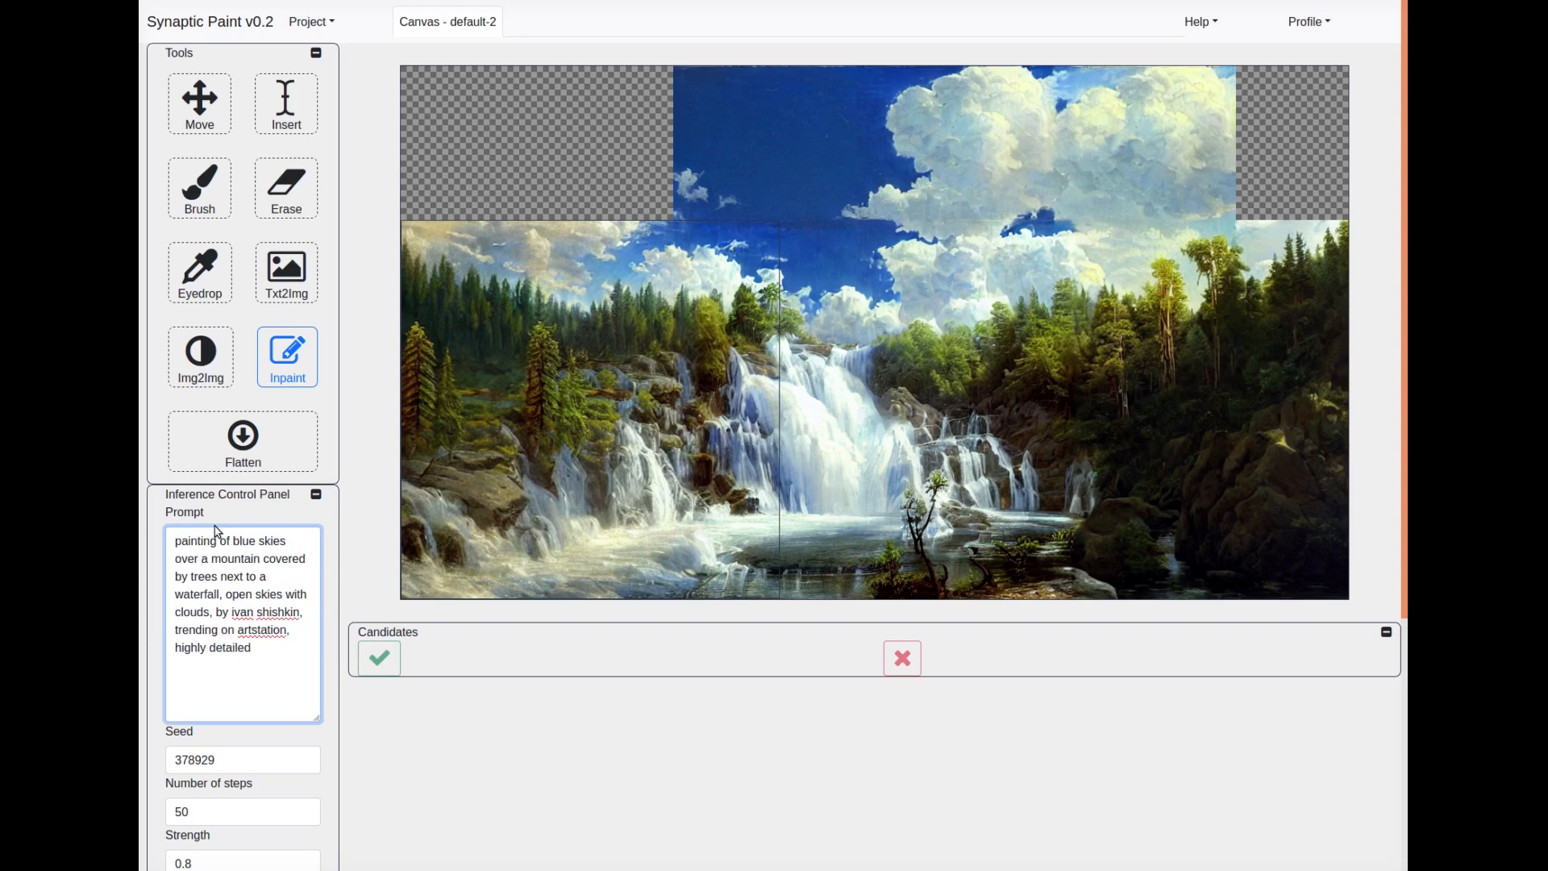
pyautogui.click(508, 143)
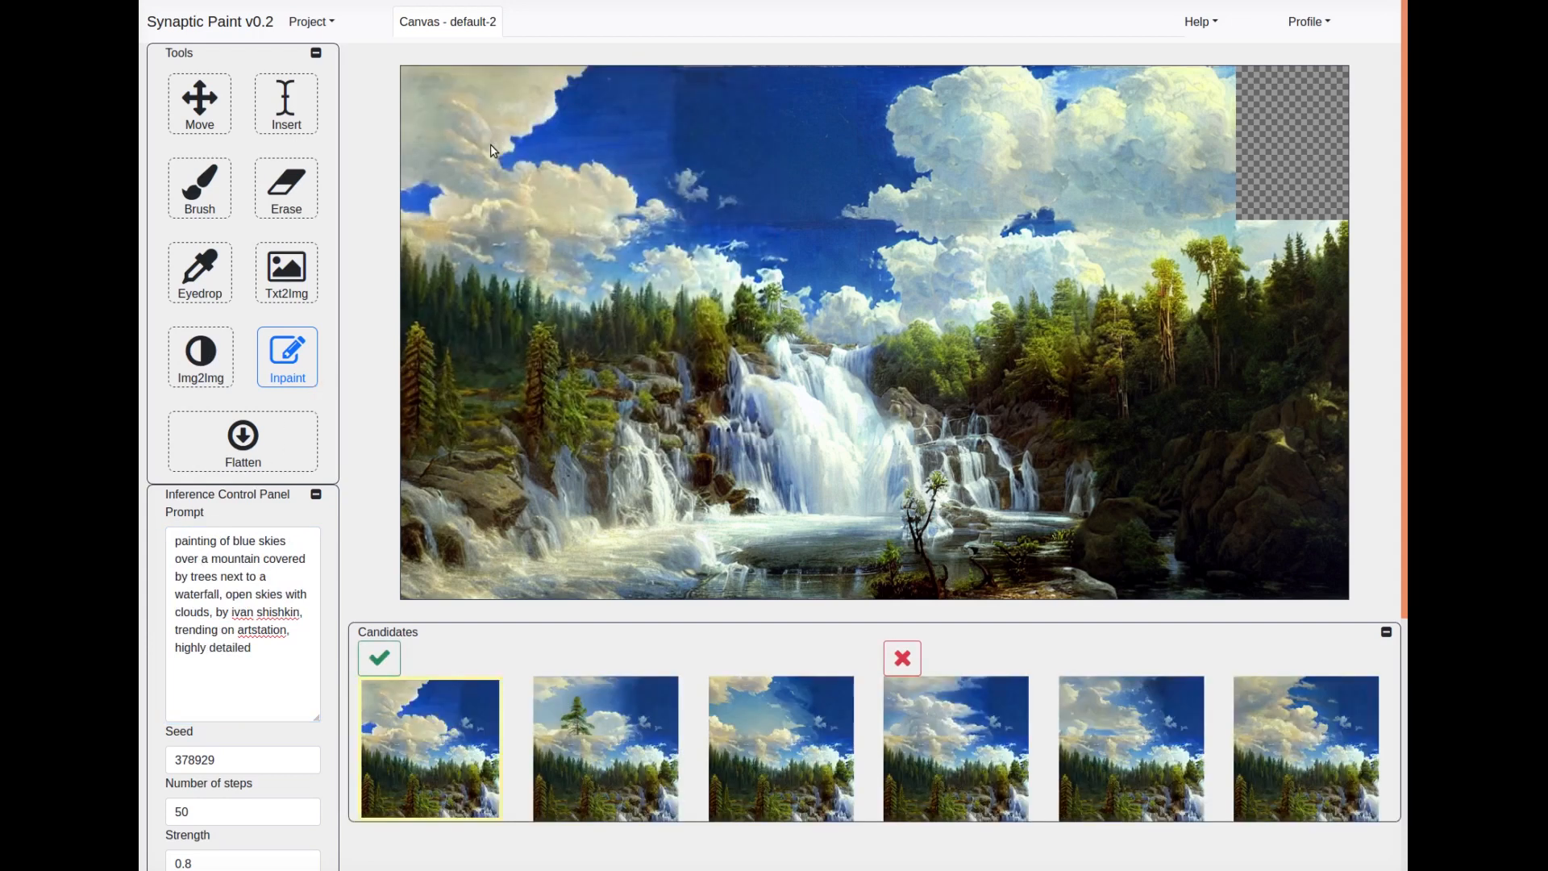
pyautogui.click(381, 657)
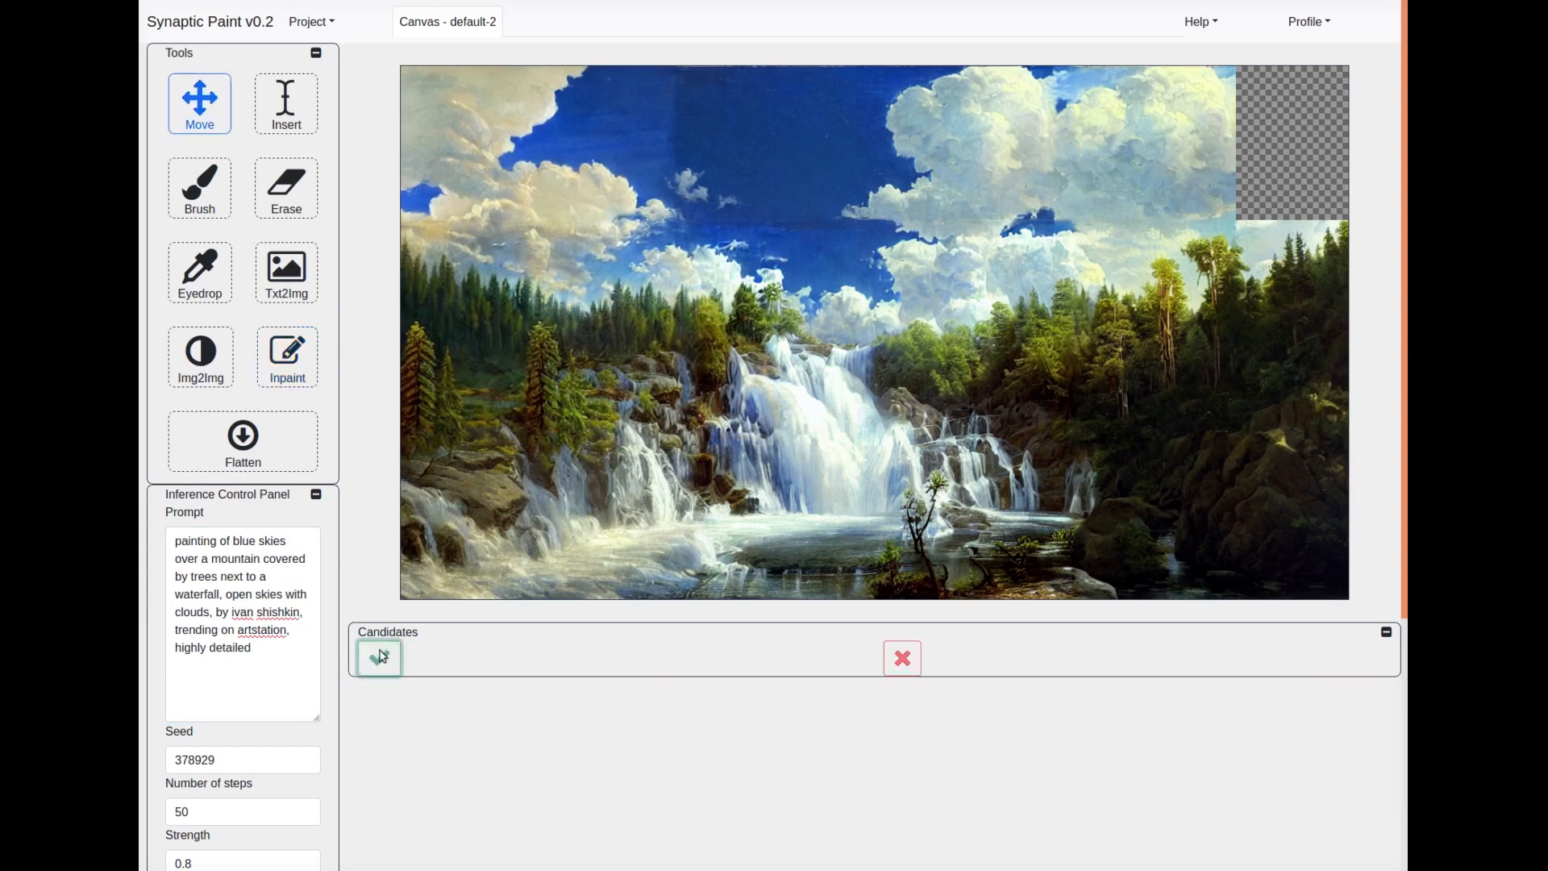
# - Inpaint the remaining upper-right gap of the canvas with the same prompt and accept the generated candidate
pyautogui.click(284, 369)
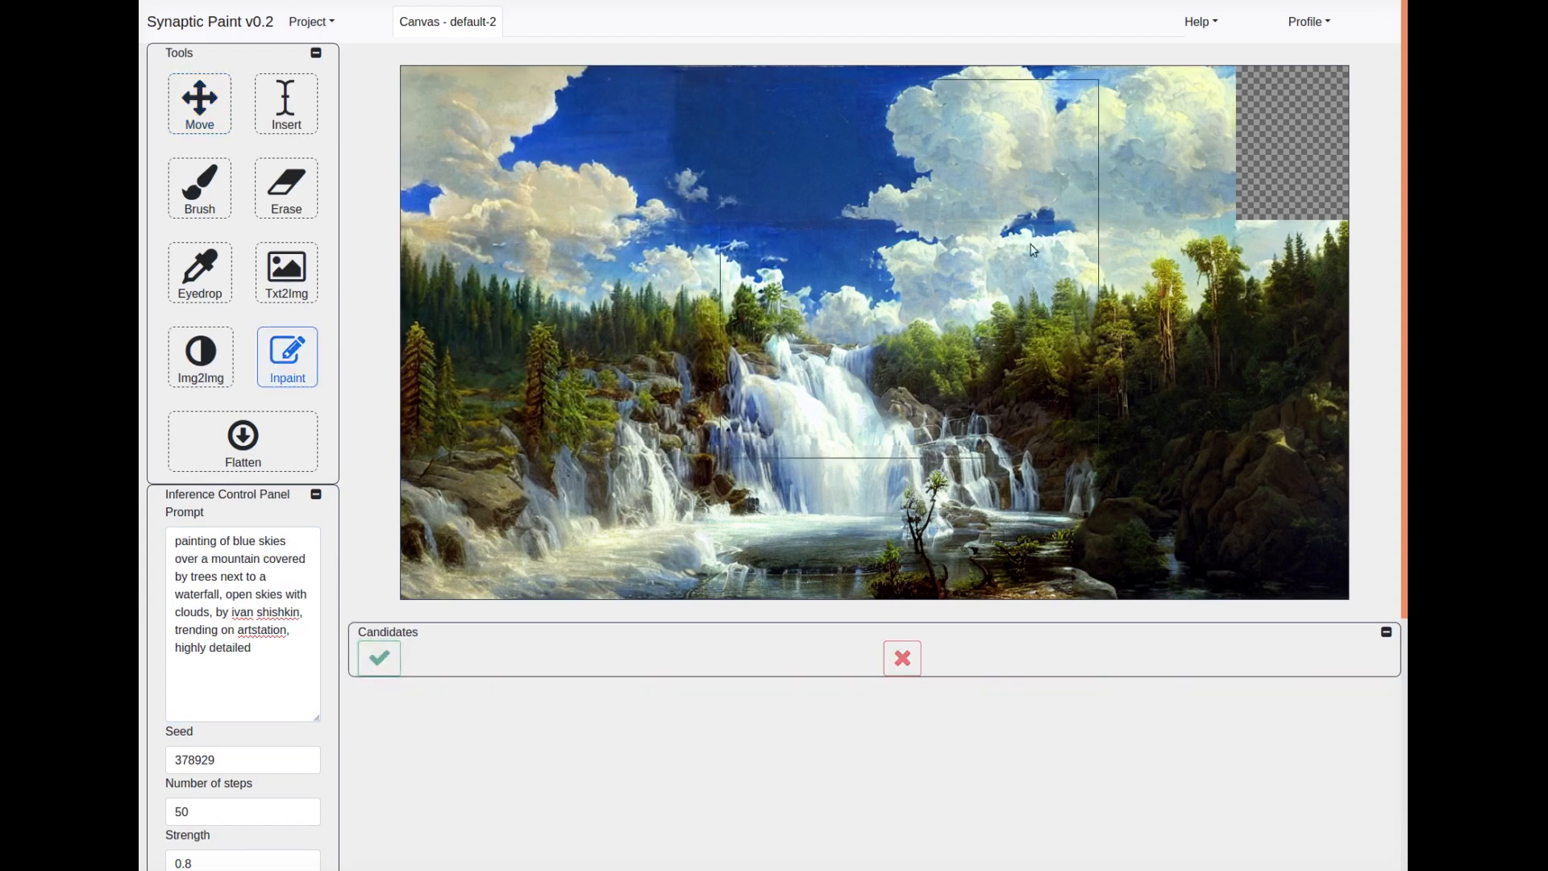
pyautogui.click(1199, 193)
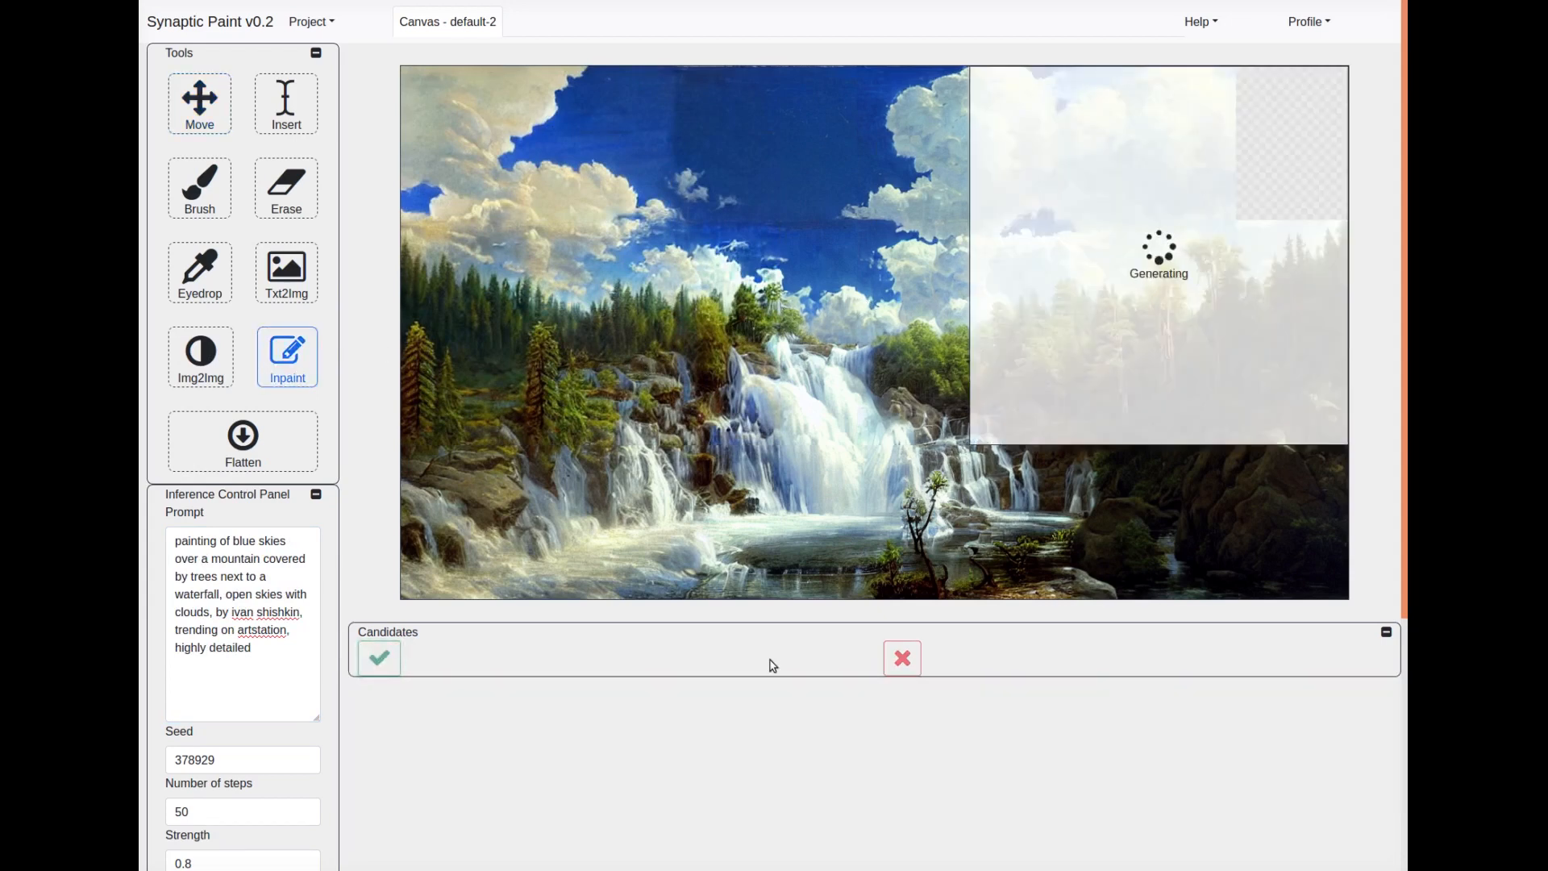
pyautogui.click(392, 650)
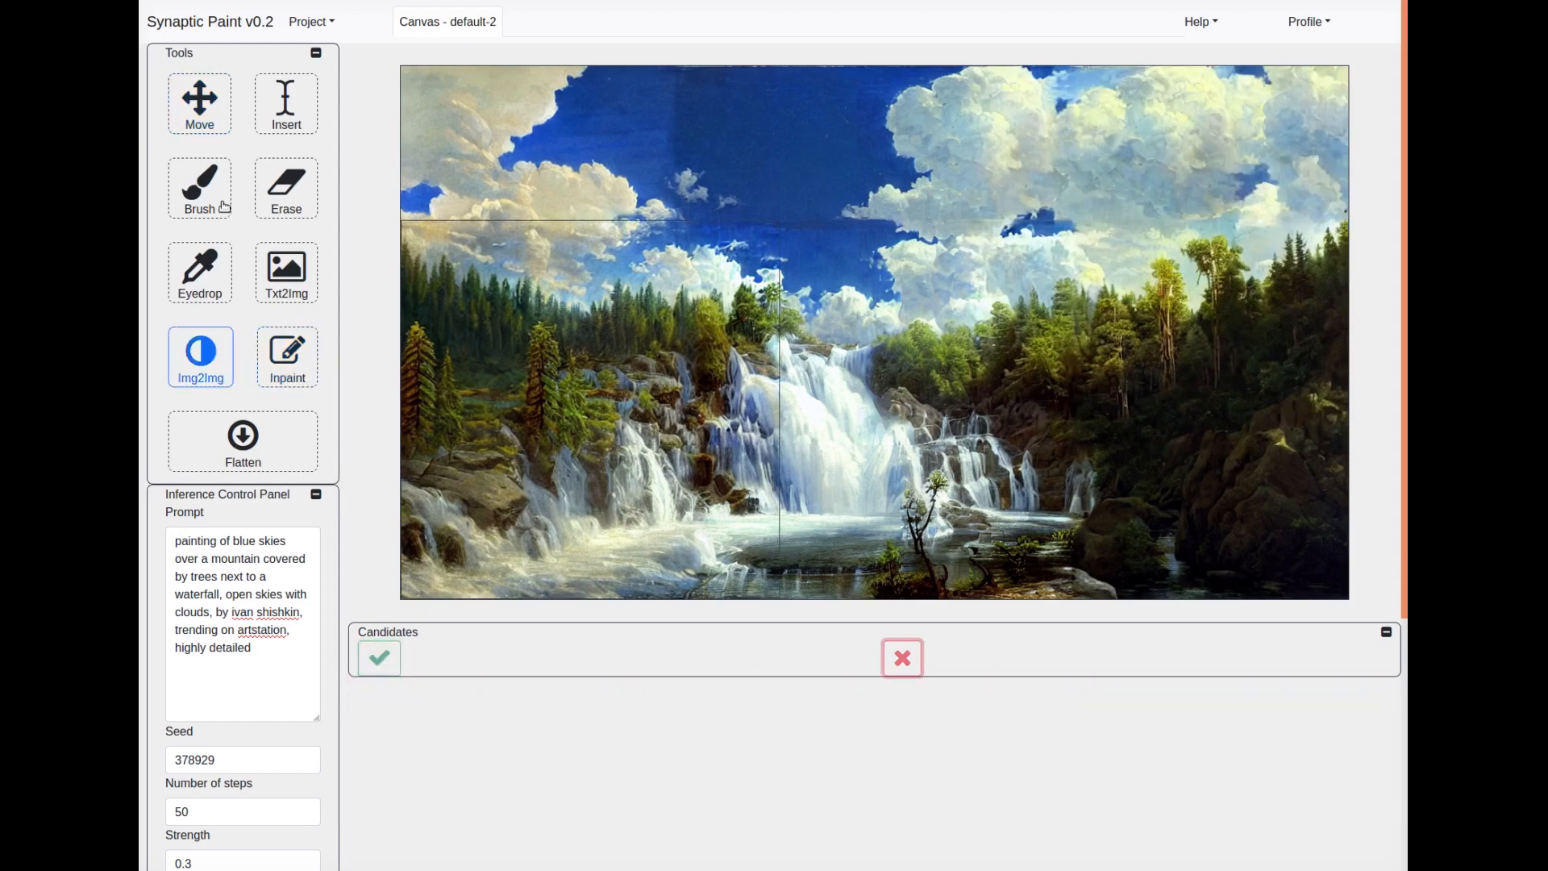
# - Paint a rough winged dragon shape in the open blue sky using a size 4 brush in purple 9040AE
pyautogui.click(211, 193)
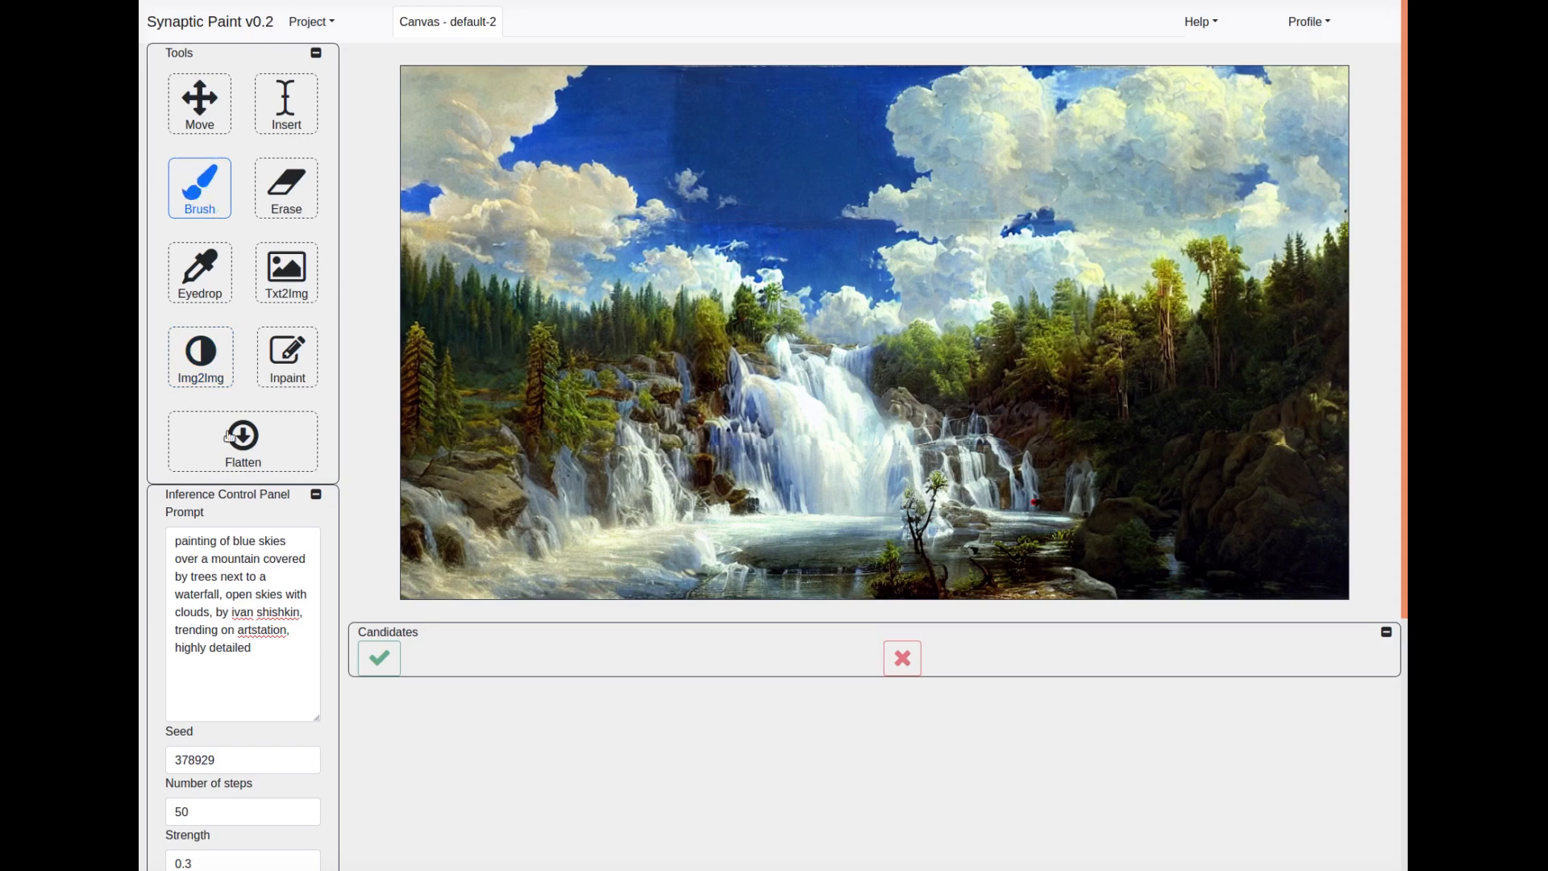
pyautogui.click(318, 495)
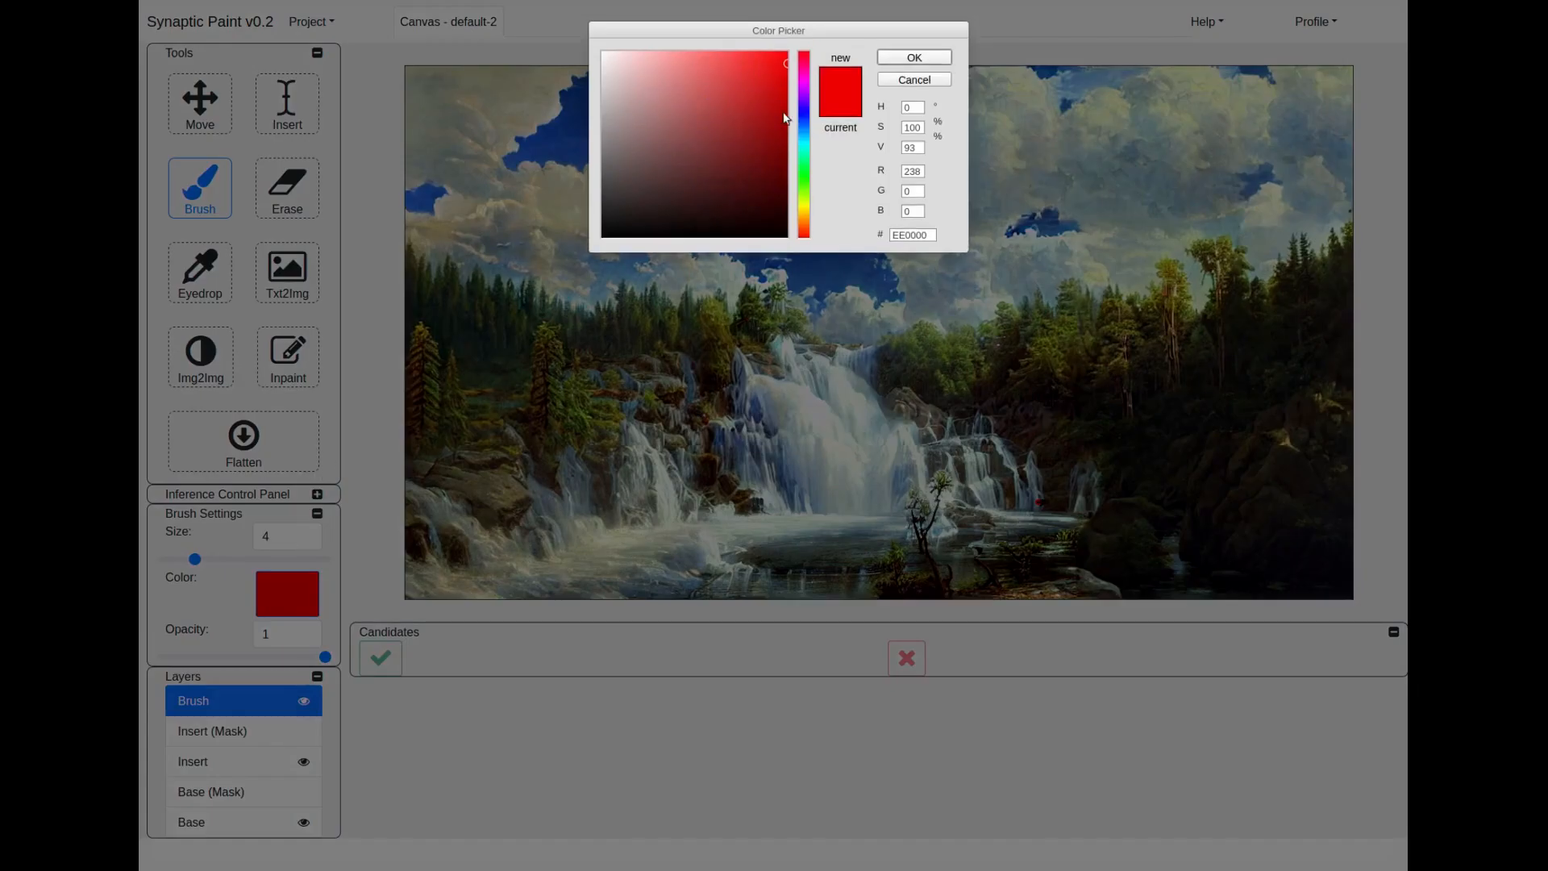
pyautogui.click(805, 103)
pyautogui.moveTo(805, 102)
pyautogui.mouseDown()
pyautogui.moveTo(727, 80)
pyautogui.moveTo(705, 104)
pyautogui.moveTo(720, 110)
pyautogui.mouseUp()
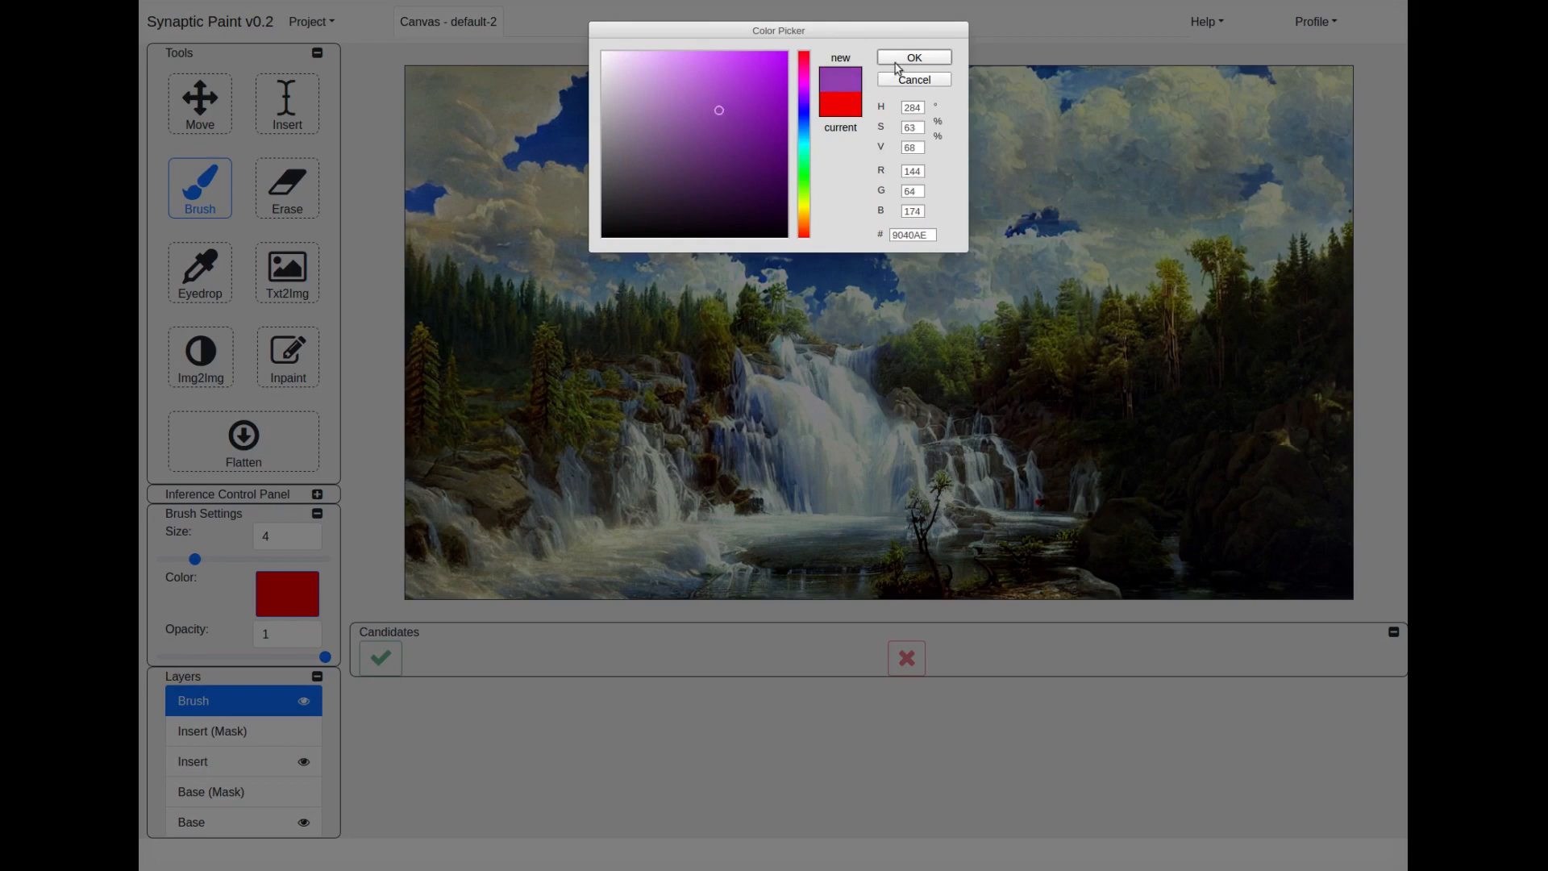
pyautogui.click(901, 57)
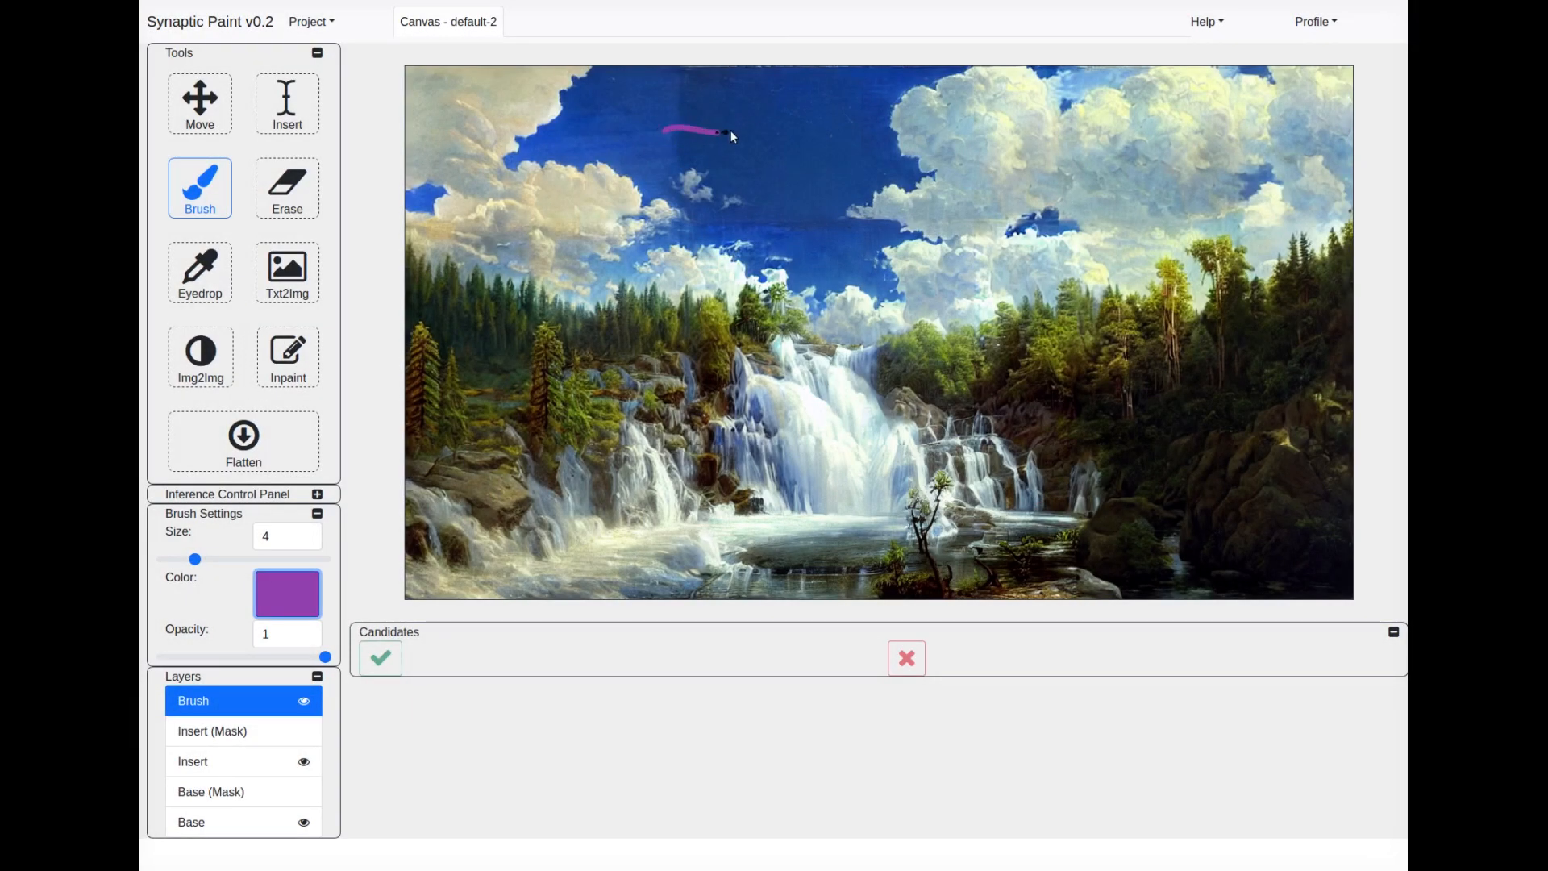
pyautogui.moveTo(730, 132); pyautogui.dragTo(740, 134)
pyautogui.moveTo(668, 93); pyautogui.dragTo(718, 120)
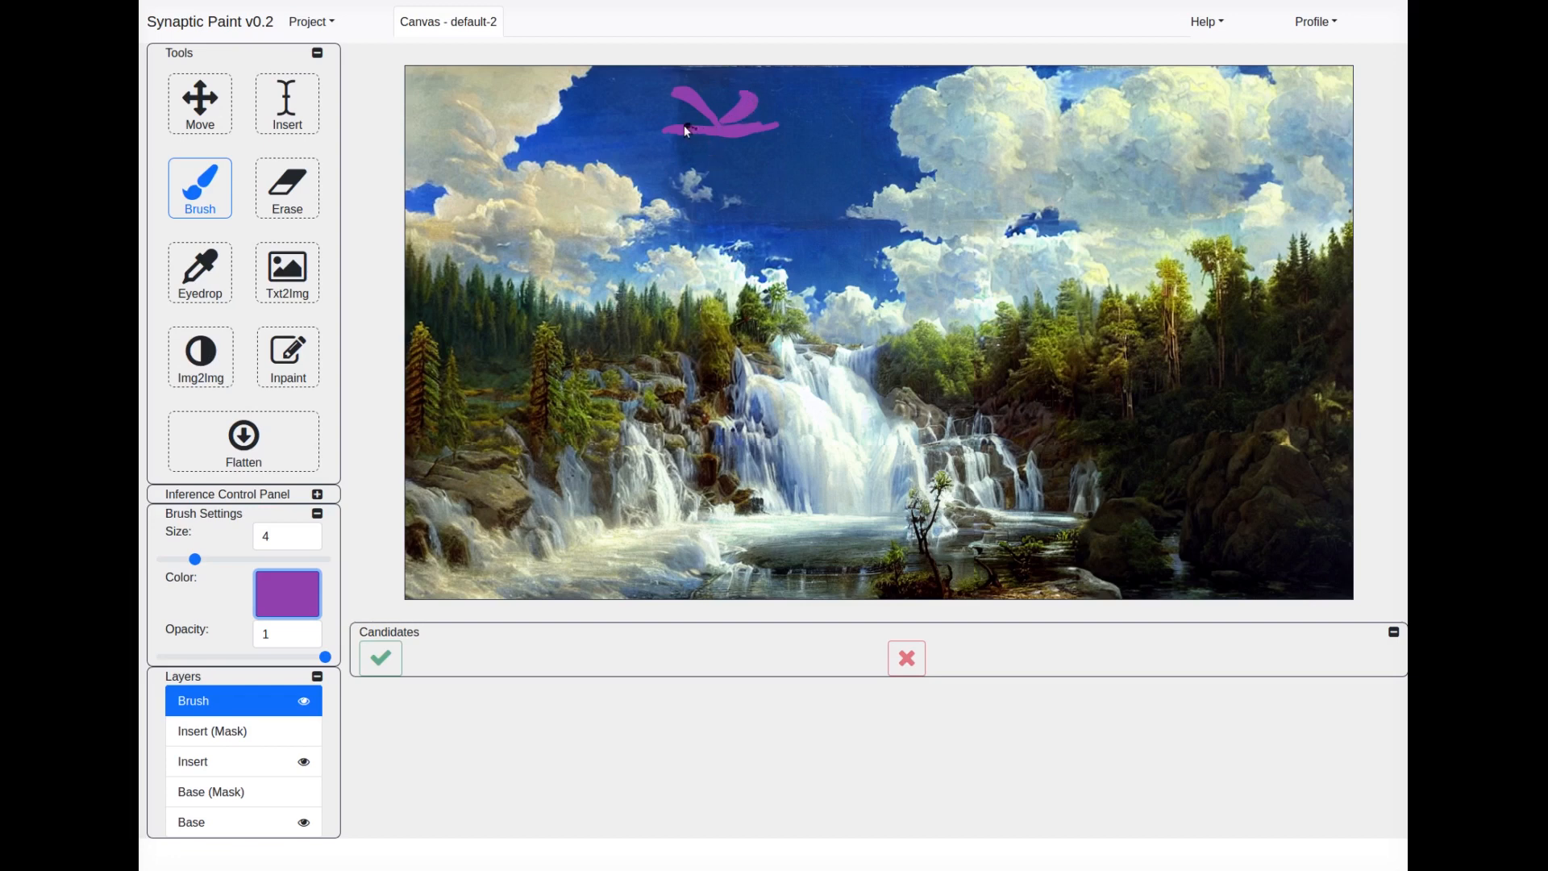
# - Switch to Img2Img and insert "a purple dragon flying over" before "blue skies" in the prompt
pyautogui.click(211, 367)
pyautogui.click(318, 494)
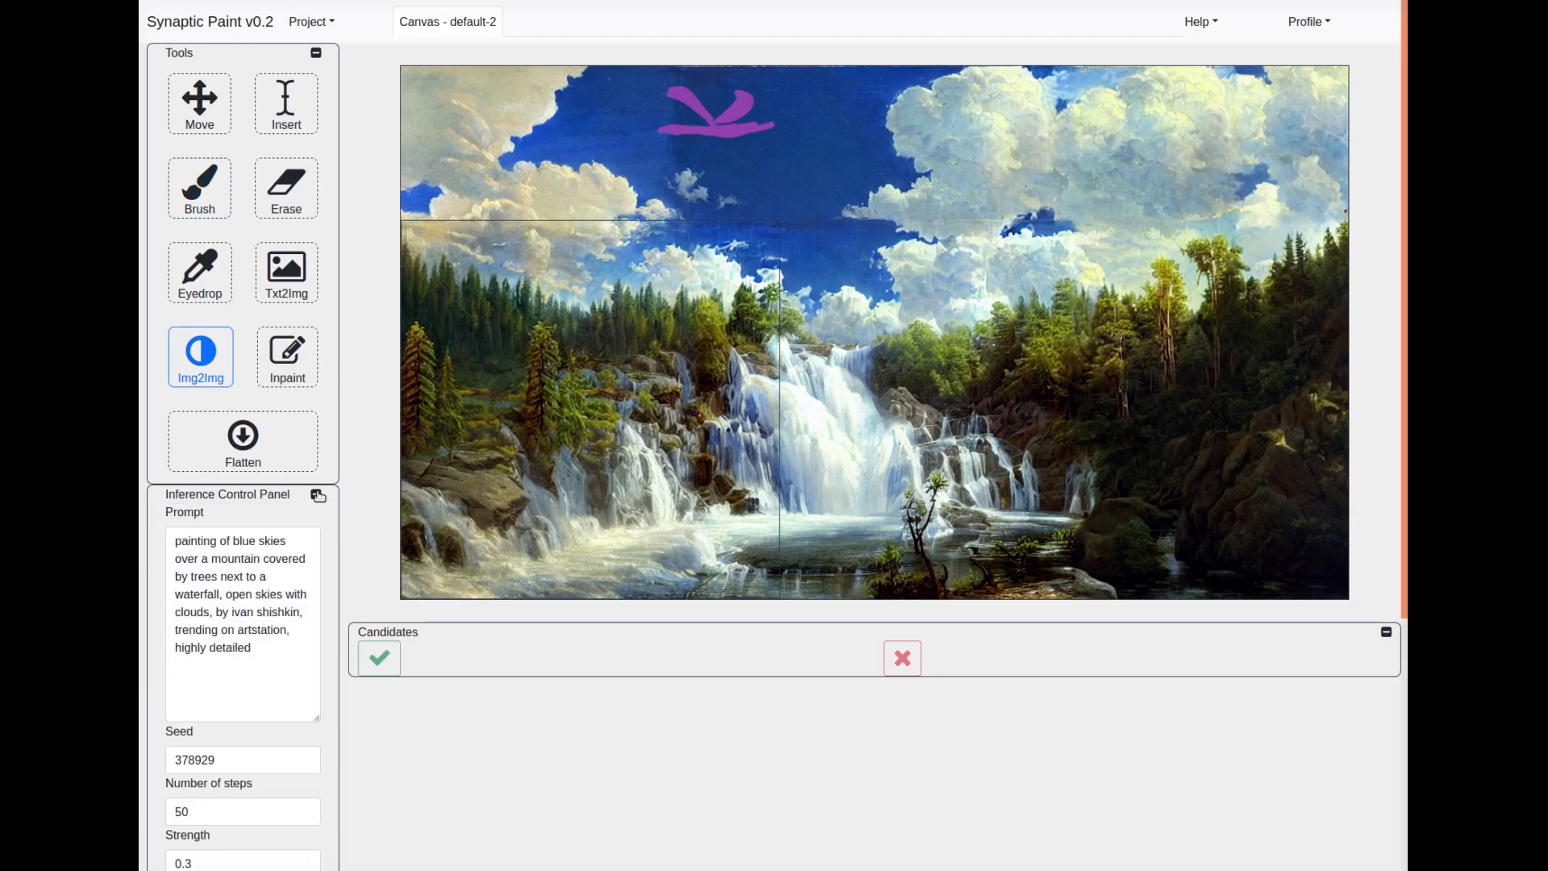
pyautogui.click(215, 571)
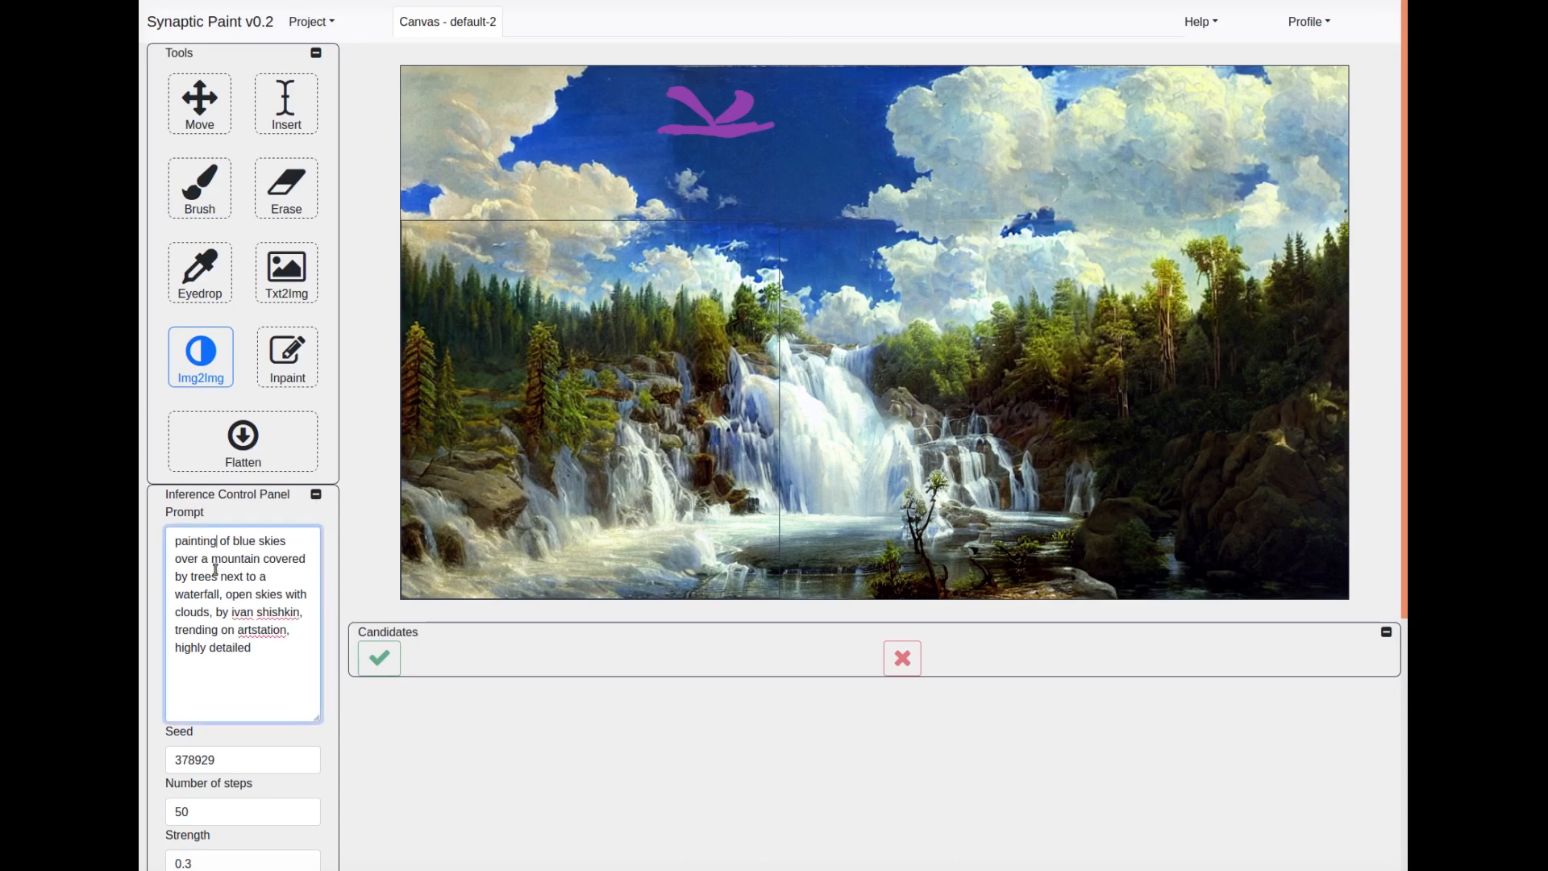
pyautogui.write('a purple dr')
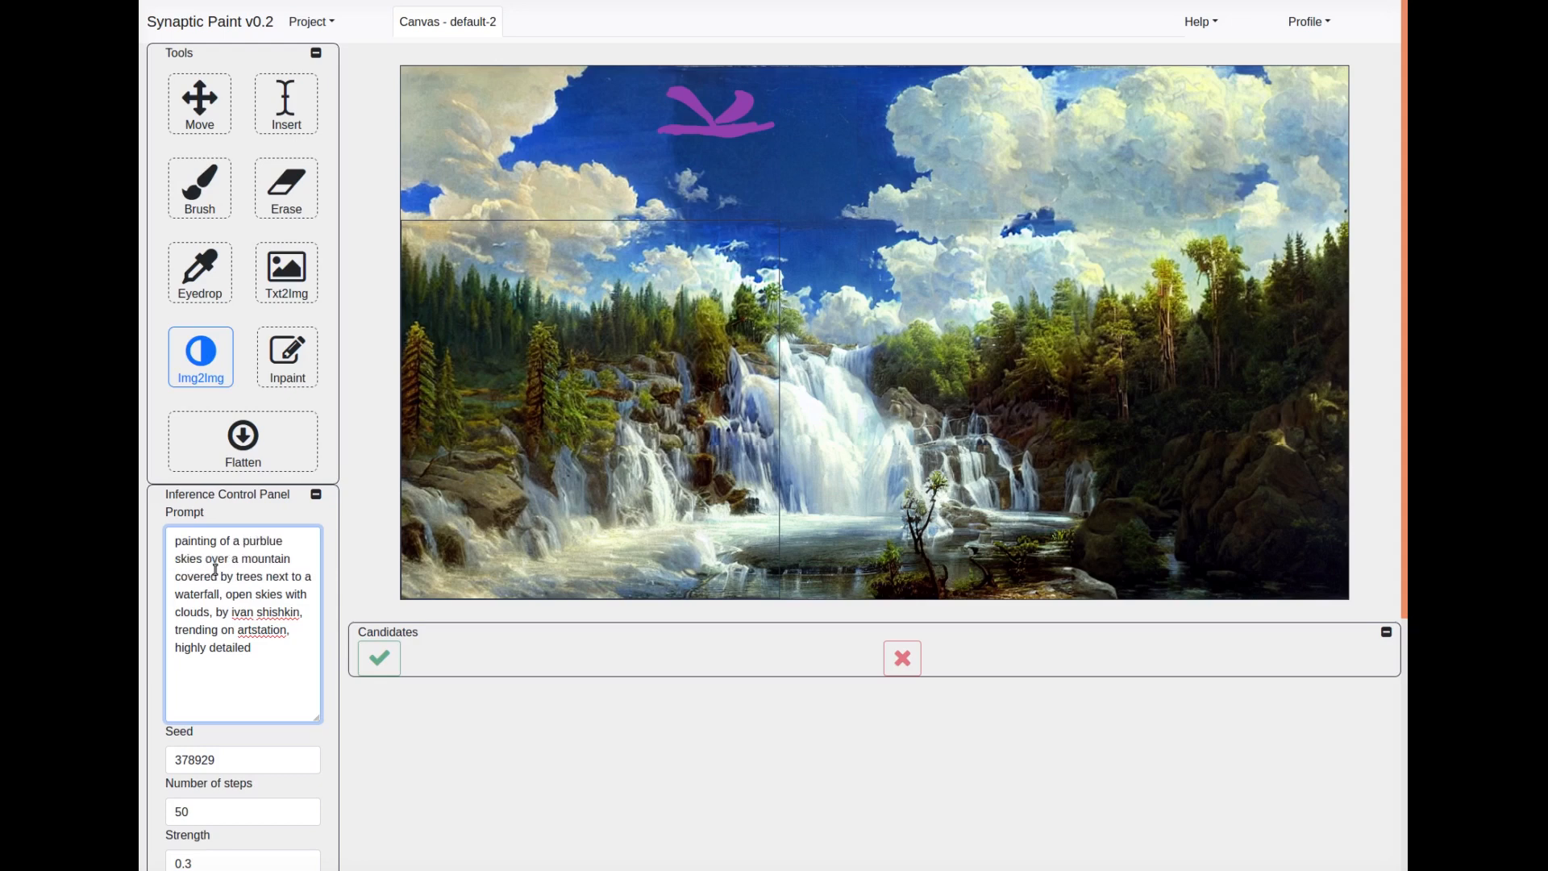
pyautogui.write('agon flying ov')
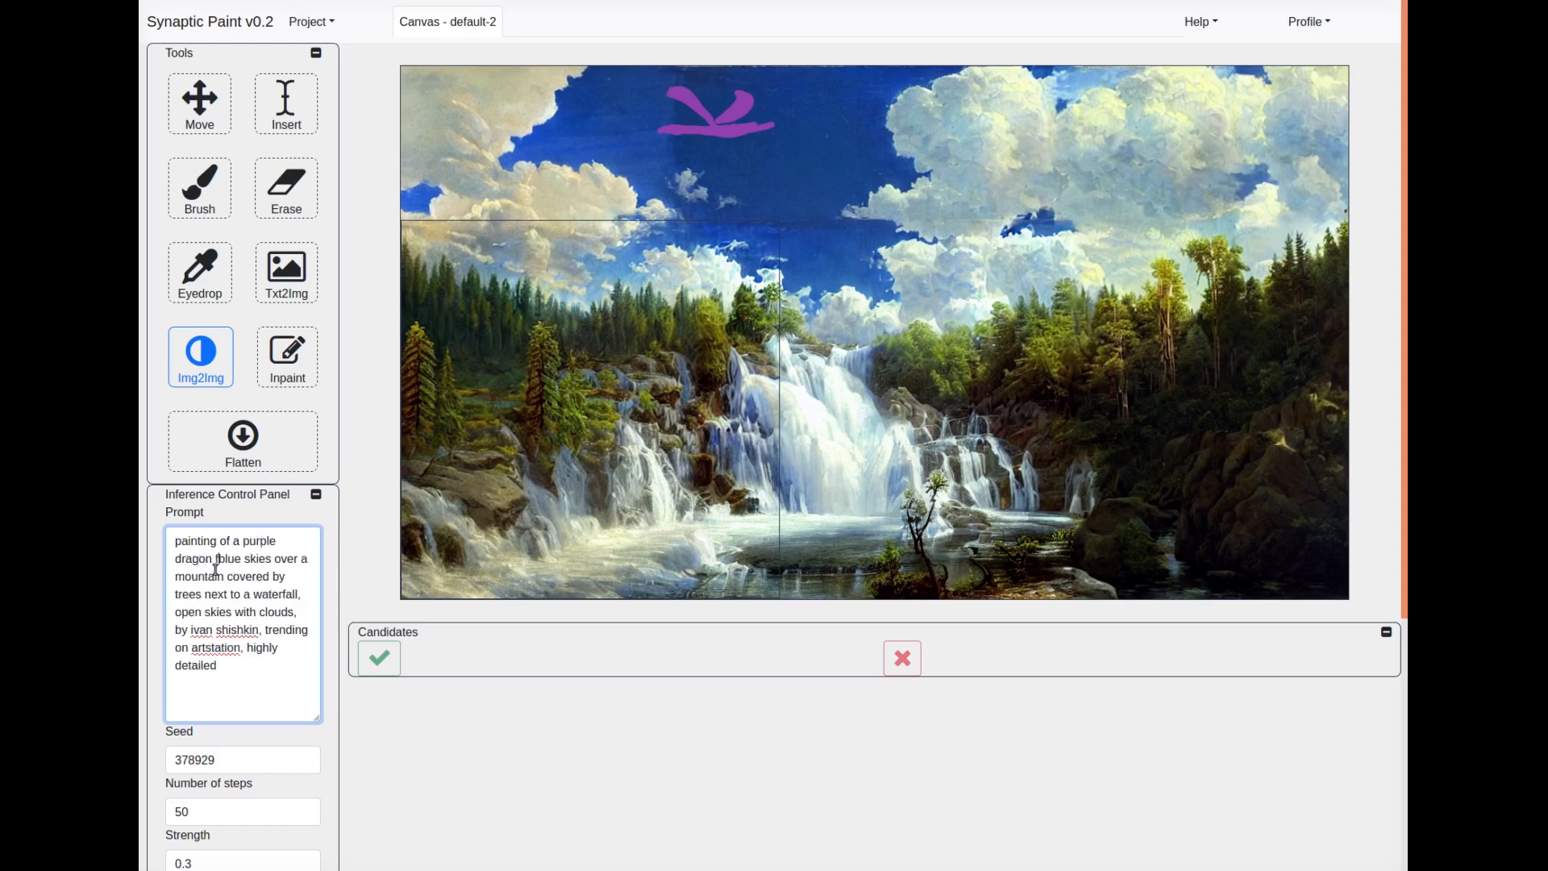
pyautogui.write('er')
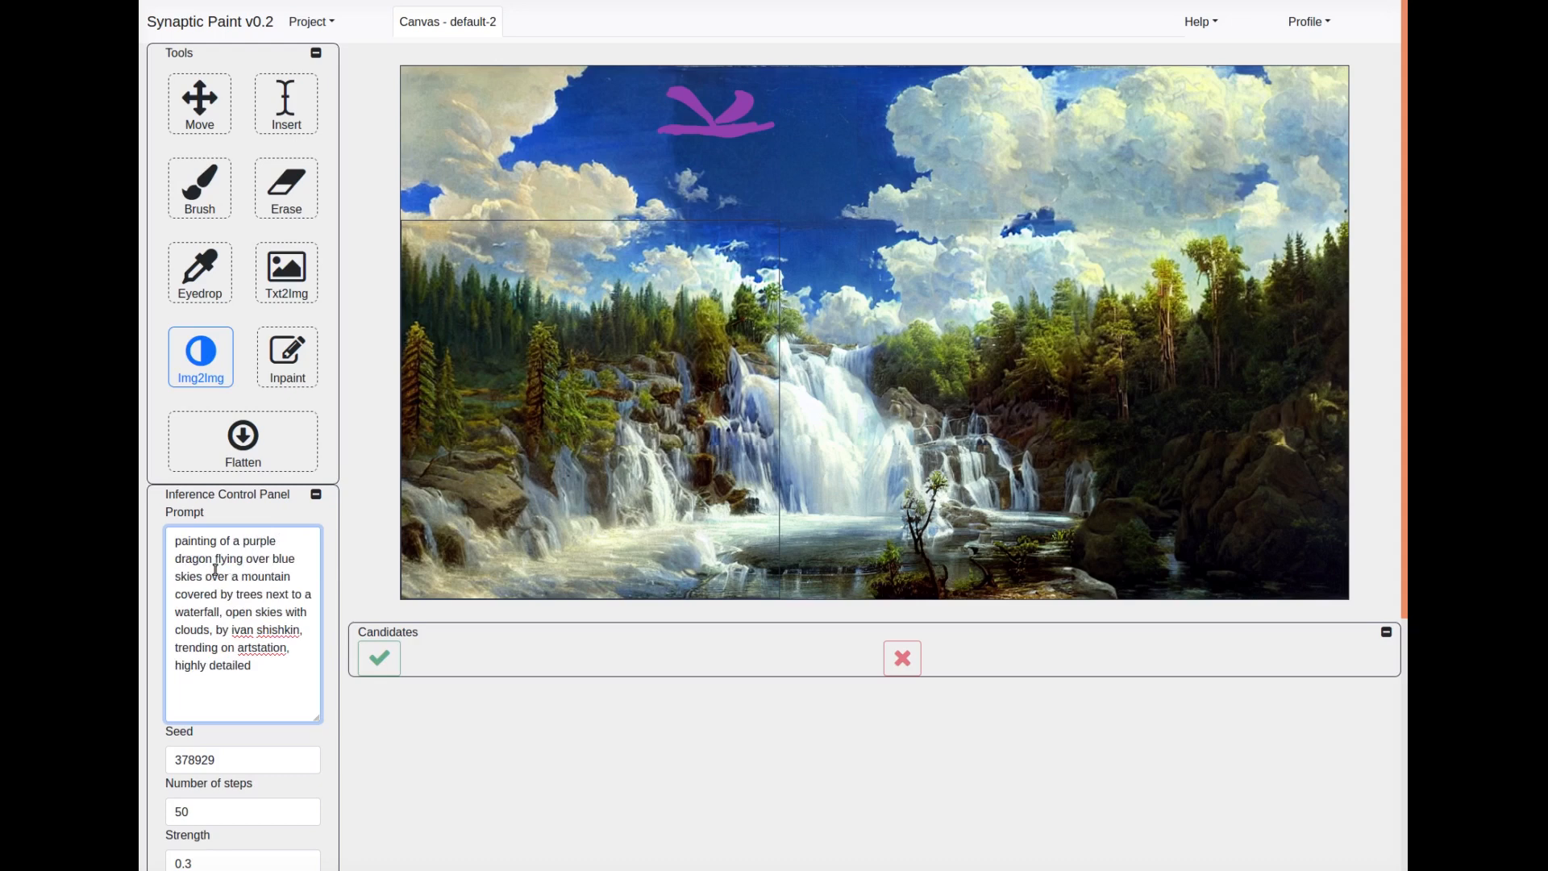
# - Remove "a mountain covered by trees next to" from the prompt so it reads "blue skies over a waterfall"
pyautogui.hotkey('shift', 'Down')
pyautogui.hotkey('shift', 'Down')
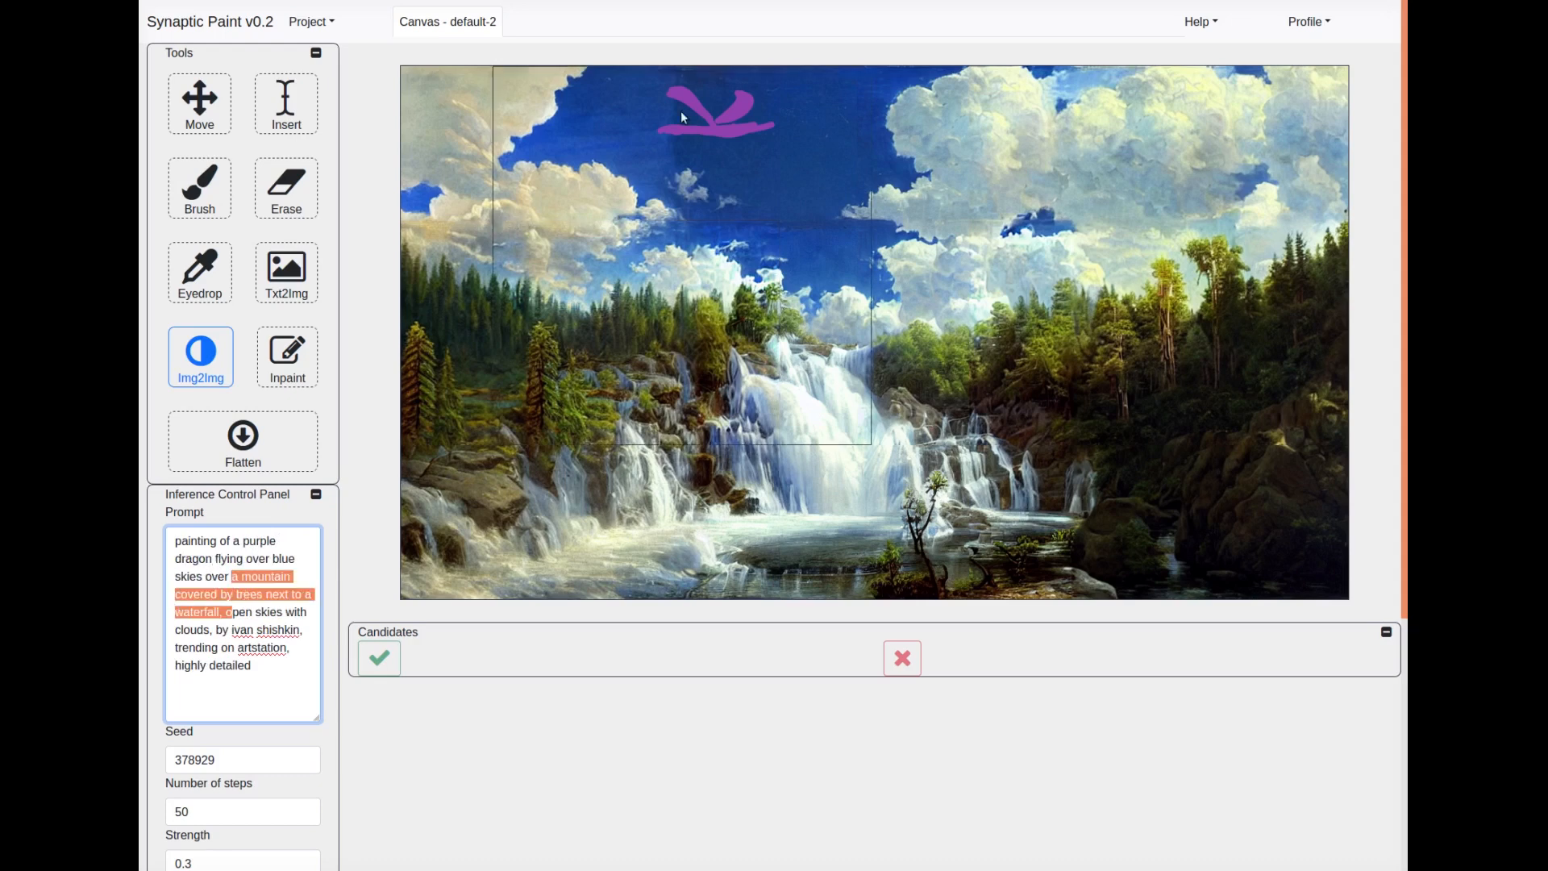
pyautogui.hotkey('shift', 'Right')
pyautogui.hotkey('shift', 'Right')
pyautogui.hotkey('shift', 'Right')
pyautogui.hotkey('shift', 'Up')
pyautogui.hotkey('shift', 'Right')
pyautogui.hotkey('shift', 'Right')
pyautogui.hotkey('shift', 'Right')
pyautogui.hotkey('shift', 'Right')
pyautogui.hotkey('shift', 'Right')
pyautogui.hotkey('shift', 'Right')
pyautogui.hotkey('shift', 'Right')
pyautogui.hotkey('shift', 'Right')
pyautogui.press('BackSpace')
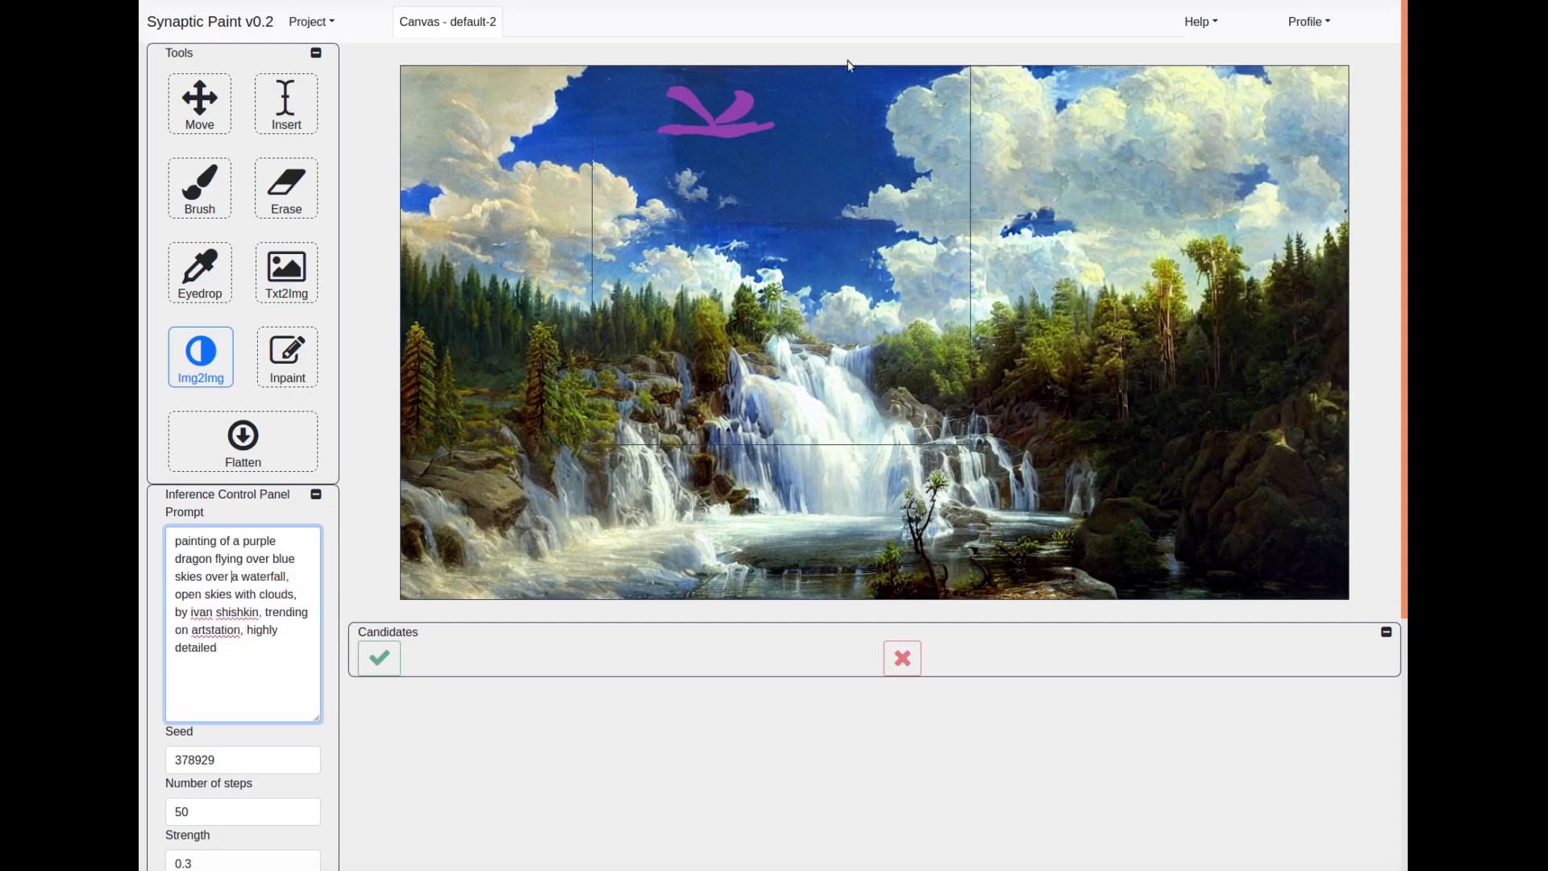
# - Try Img2Img at strength 0.3 over the painted purple shape, preview the candidates, and reject them all
pyautogui.click(747, 73)
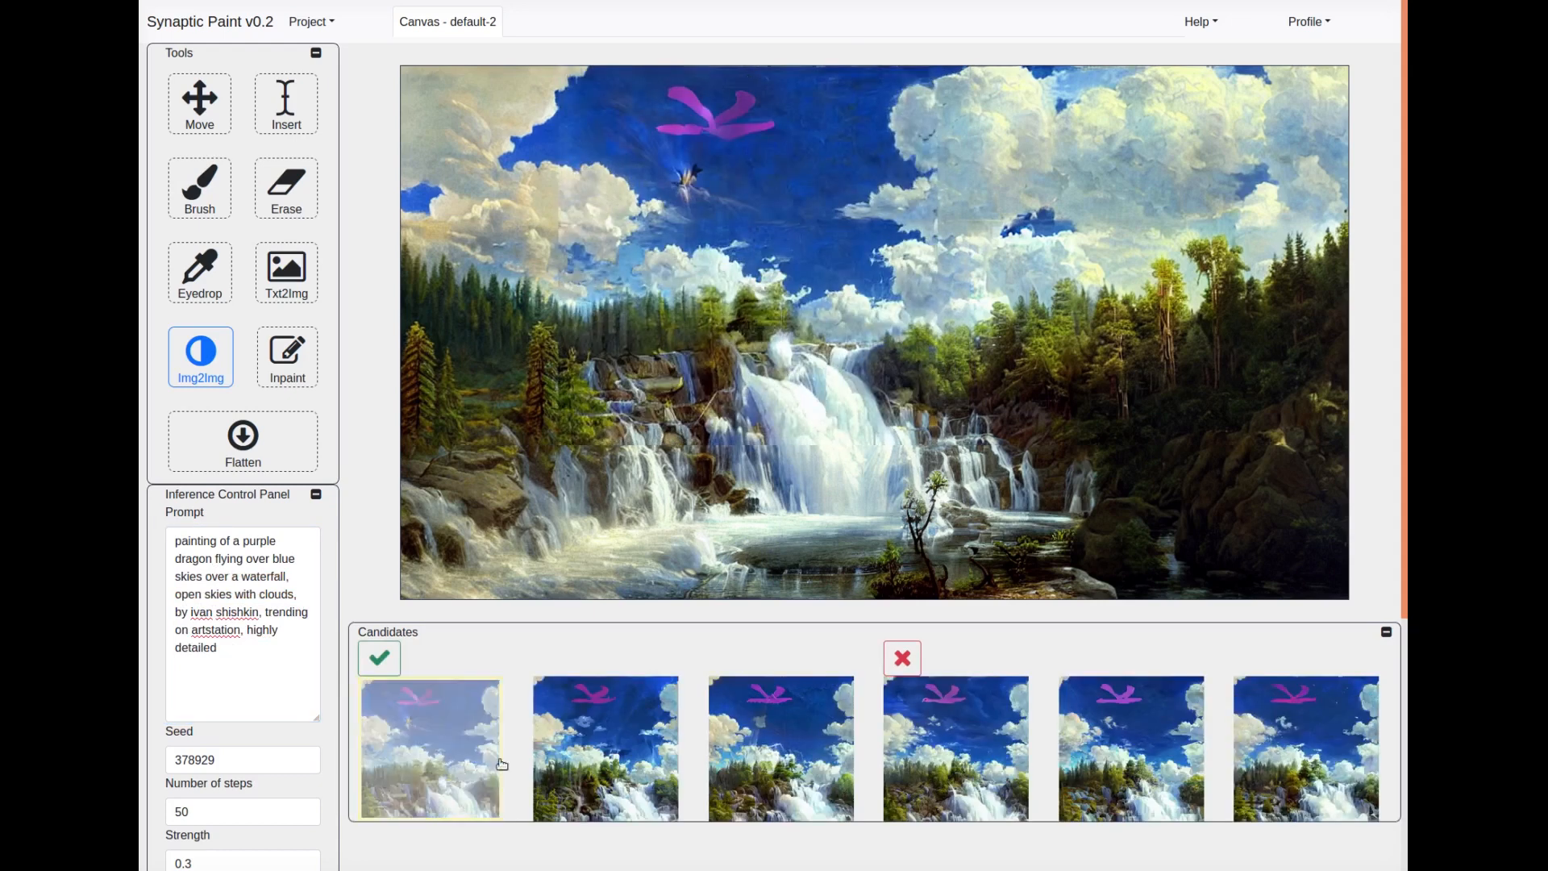
pyautogui.click(587, 754)
pyautogui.click(775, 713)
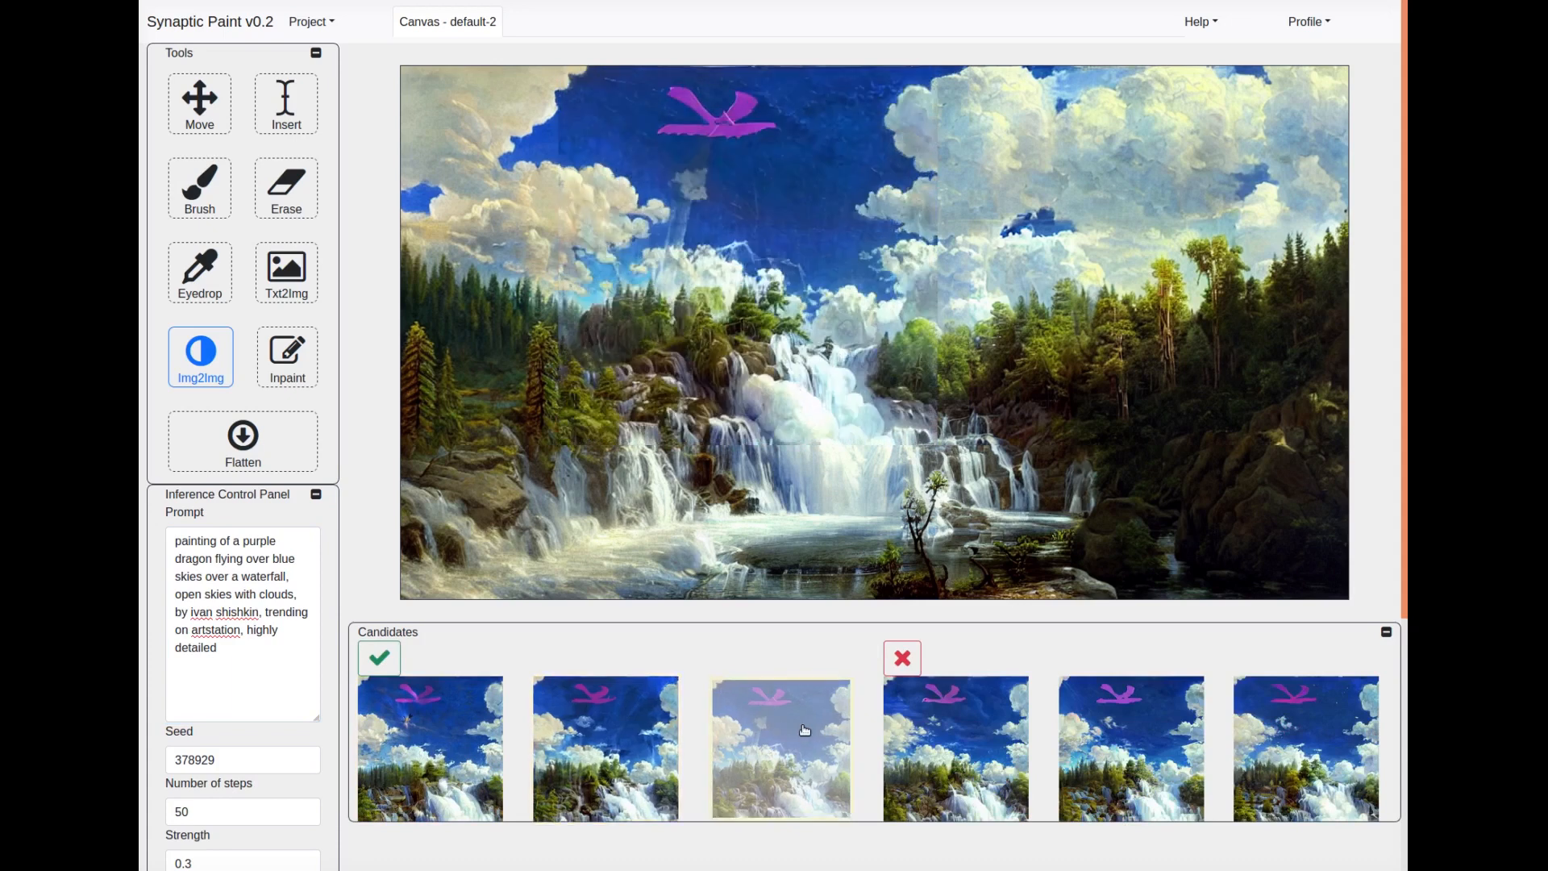
pyautogui.click(939, 730)
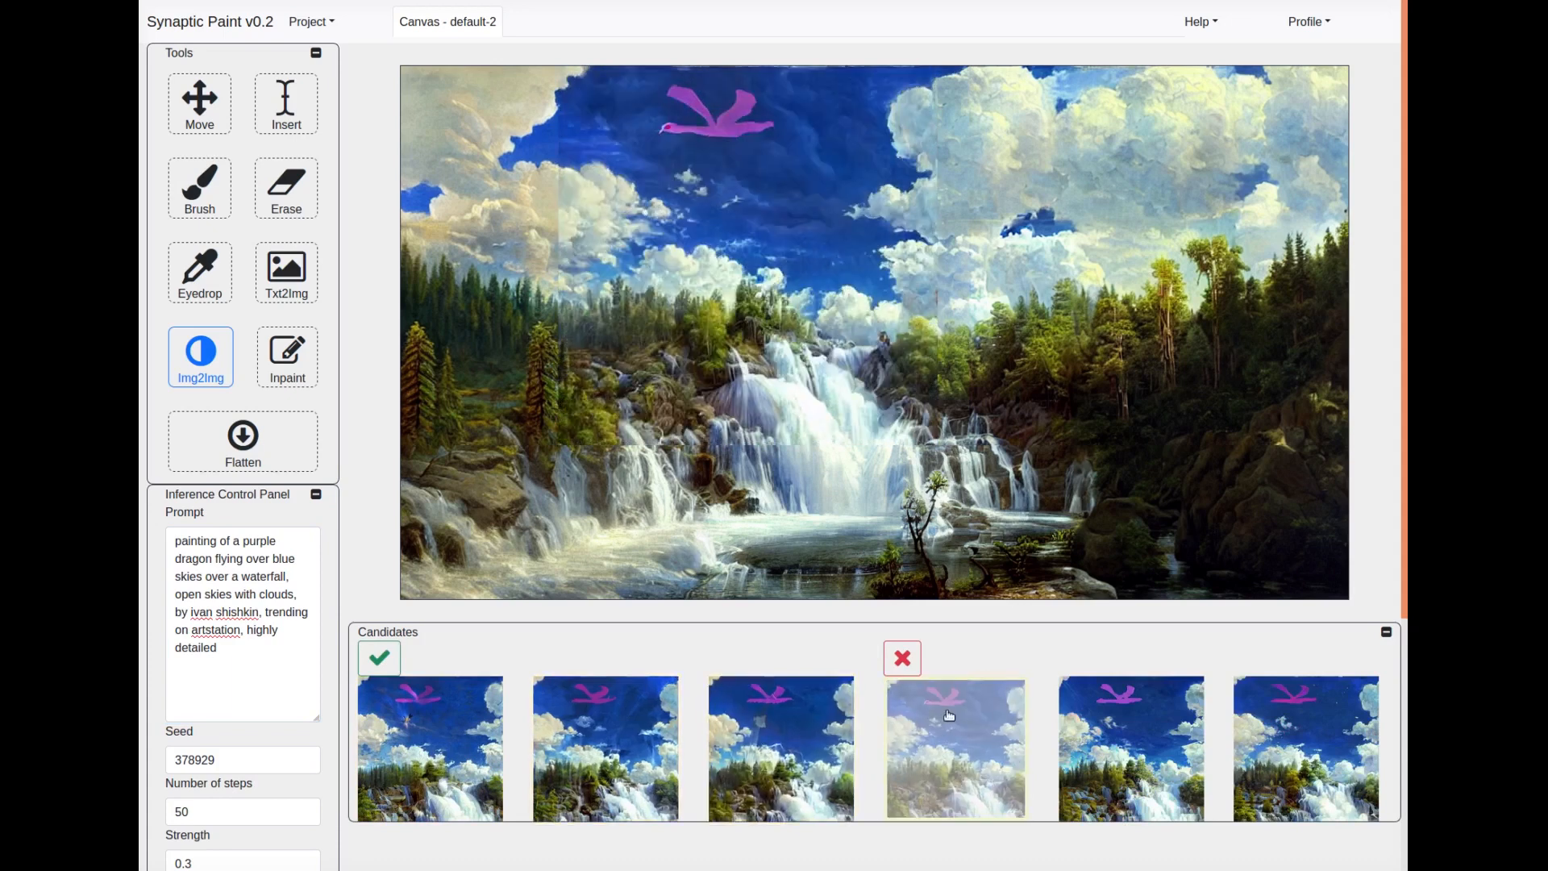
pyautogui.click(1119, 697)
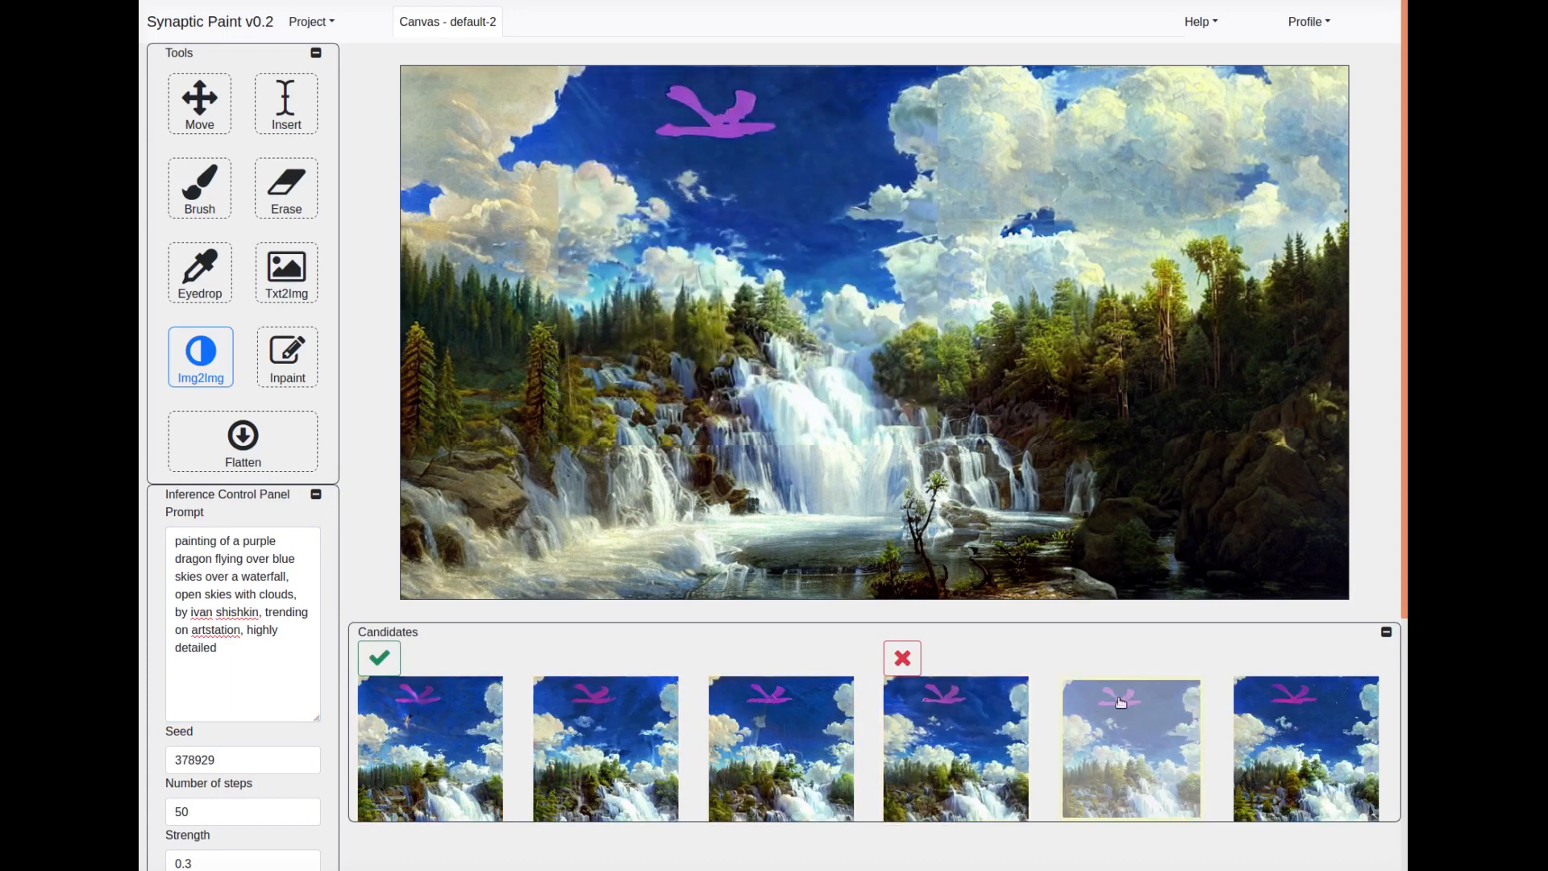
pyautogui.click(1236, 722)
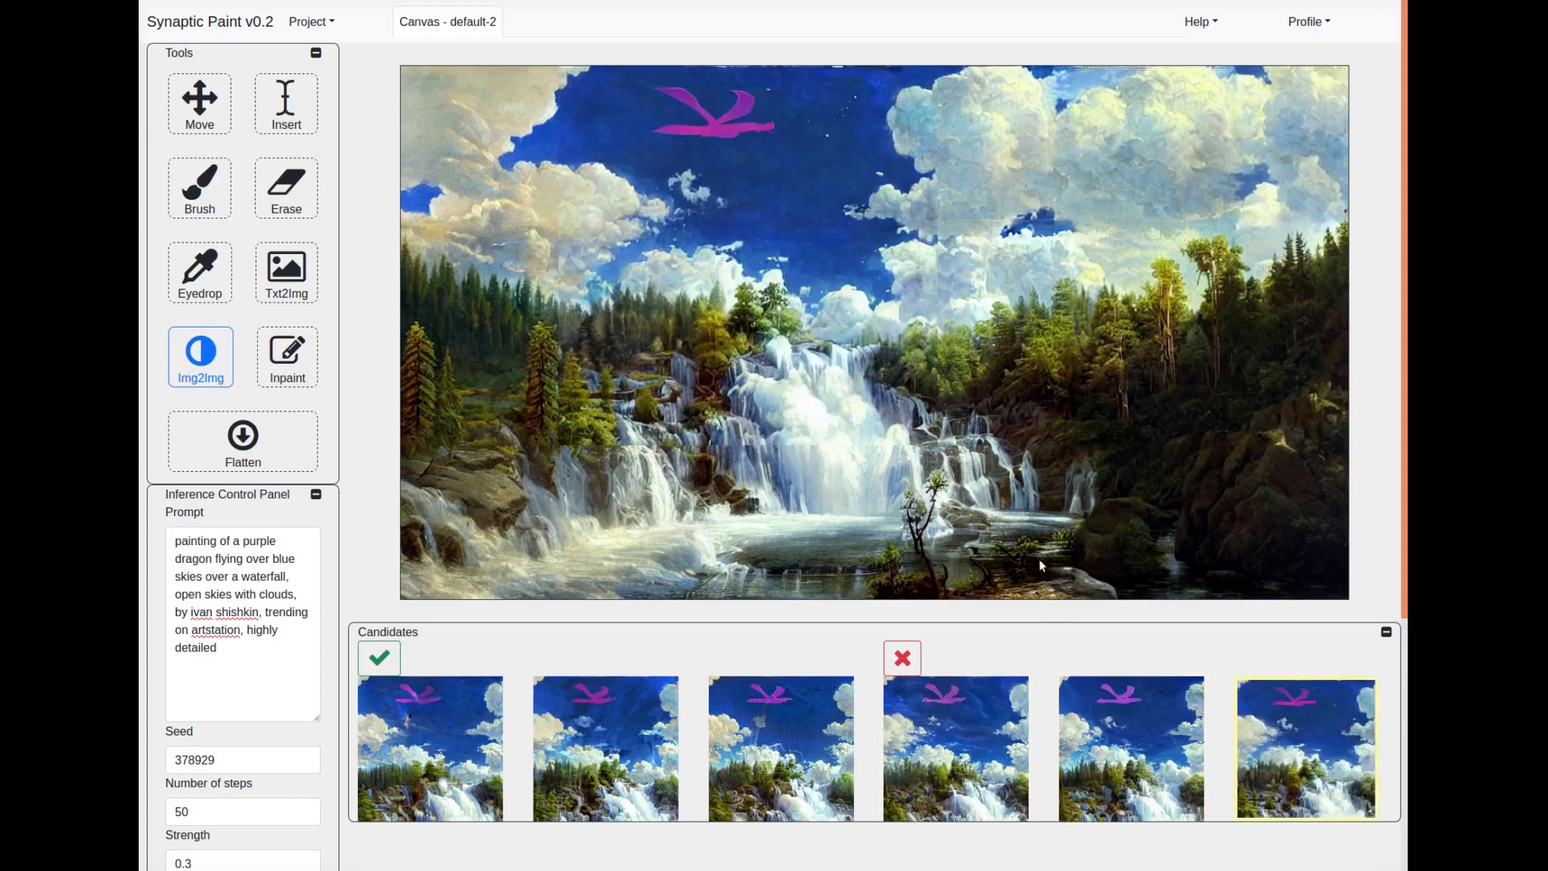
pyautogui.click(251, 858)
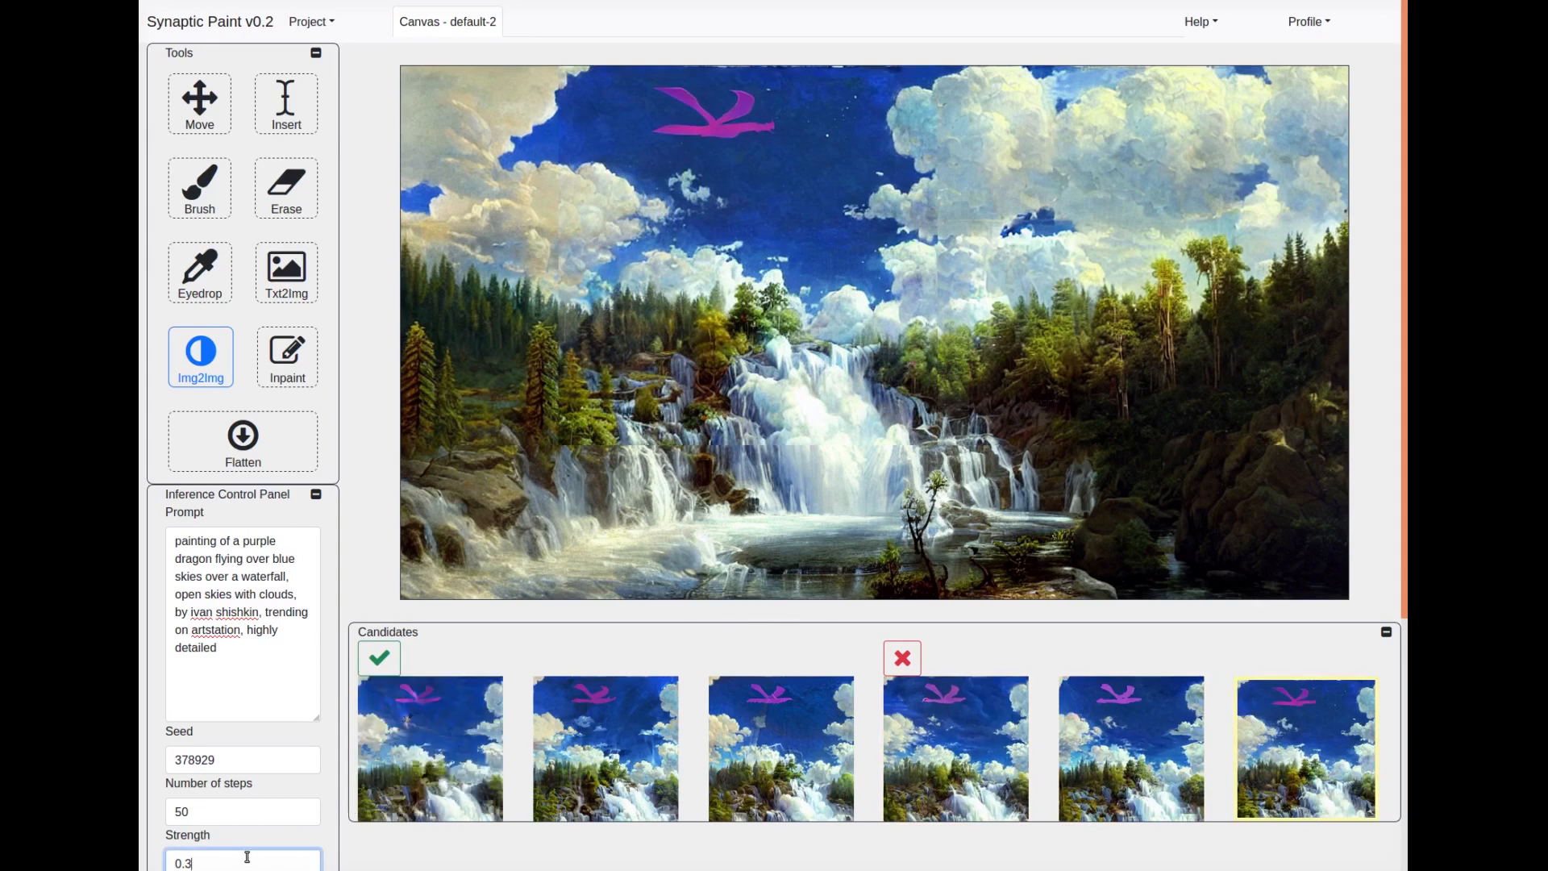
pyautogui.click(894, 660)
# - Set the Img2Img strength to 0.8, generate over the purple shape, compare all six dragon candidates, and reject them
pyautogui.click(224, 864)
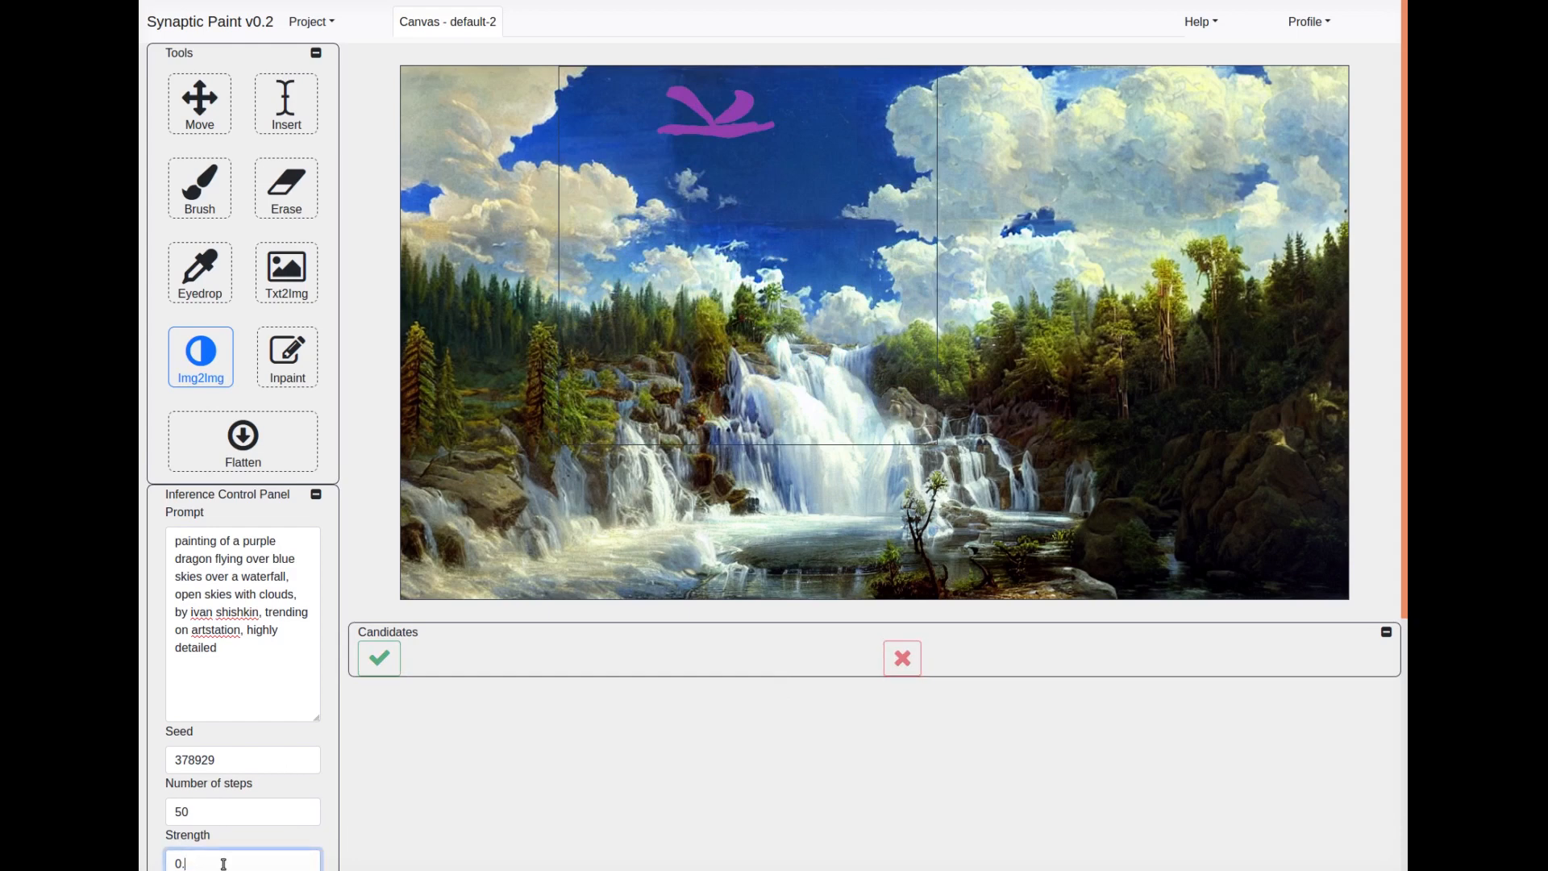
pyautogui.click(727, 152)
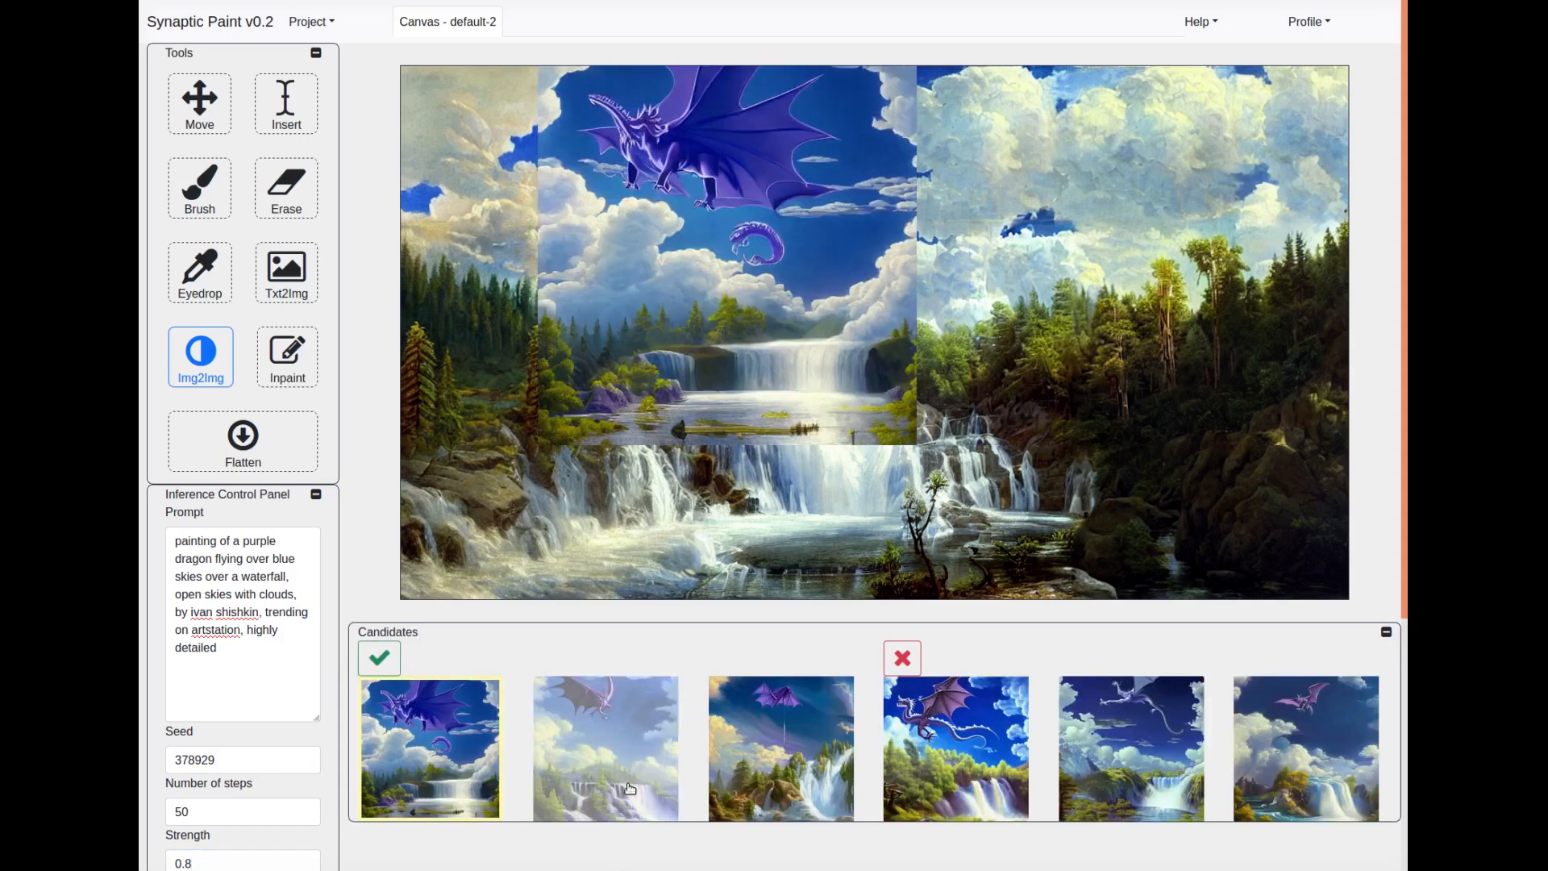
pyautogui.click(637, 750)
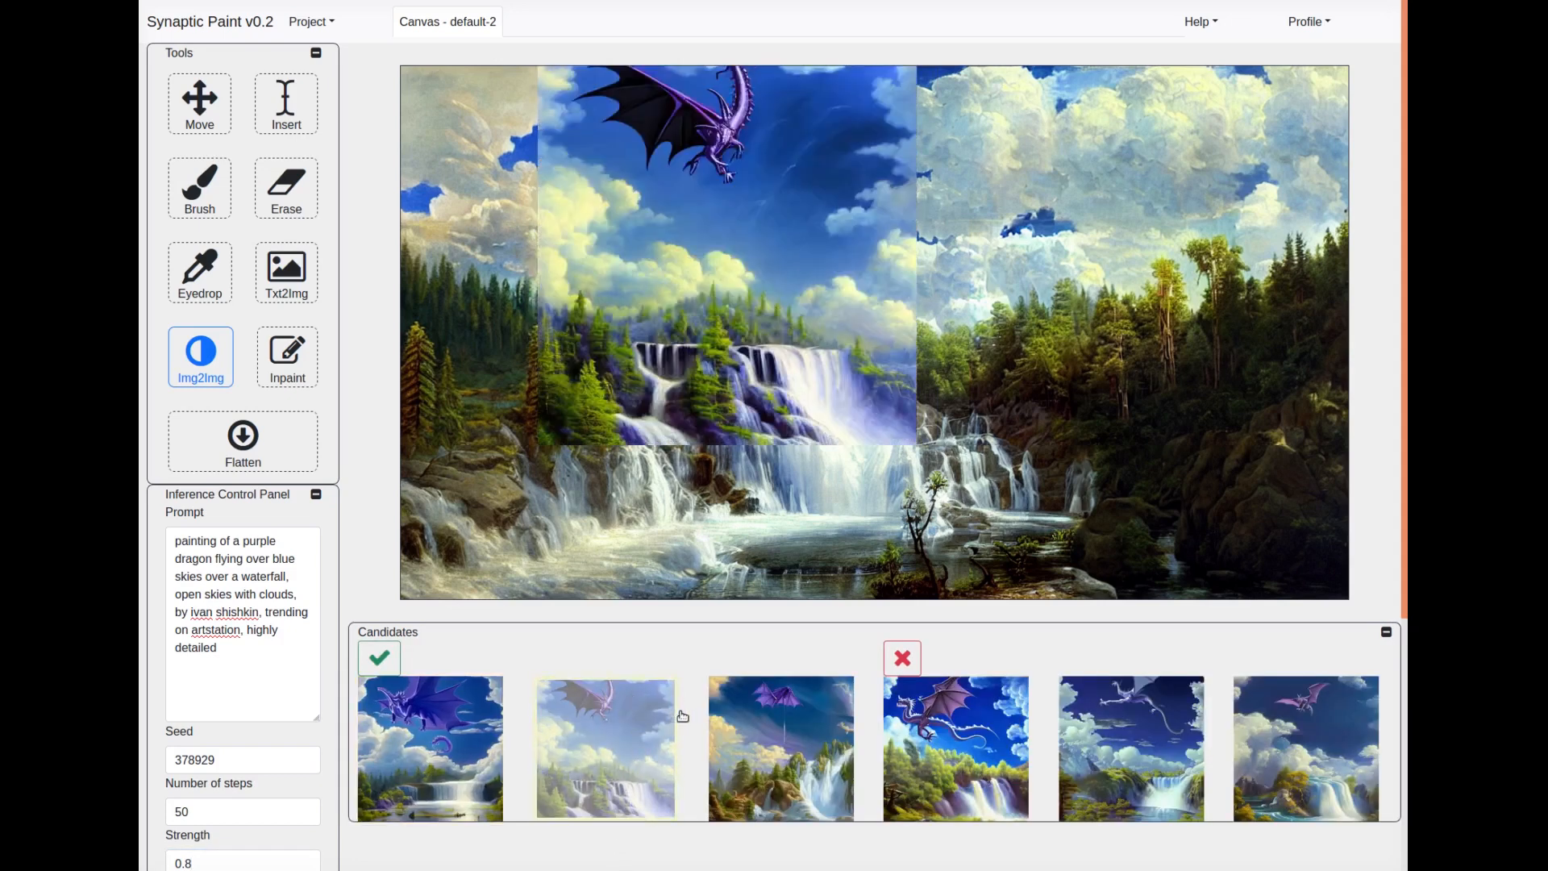
pyautogui.click(763, 742)
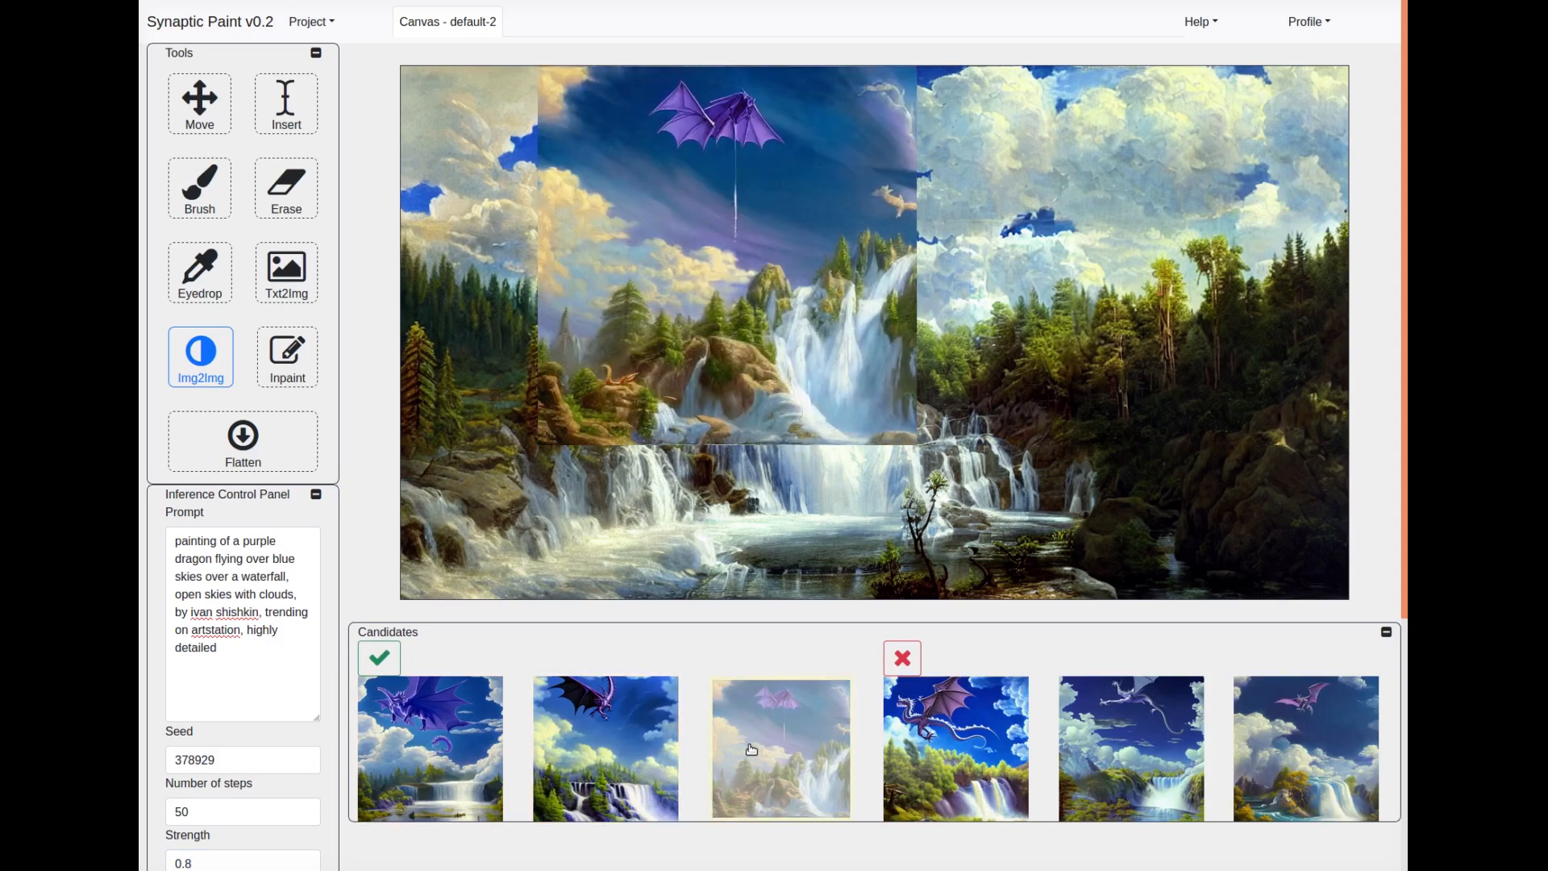
pyautogui.click(895, 740)
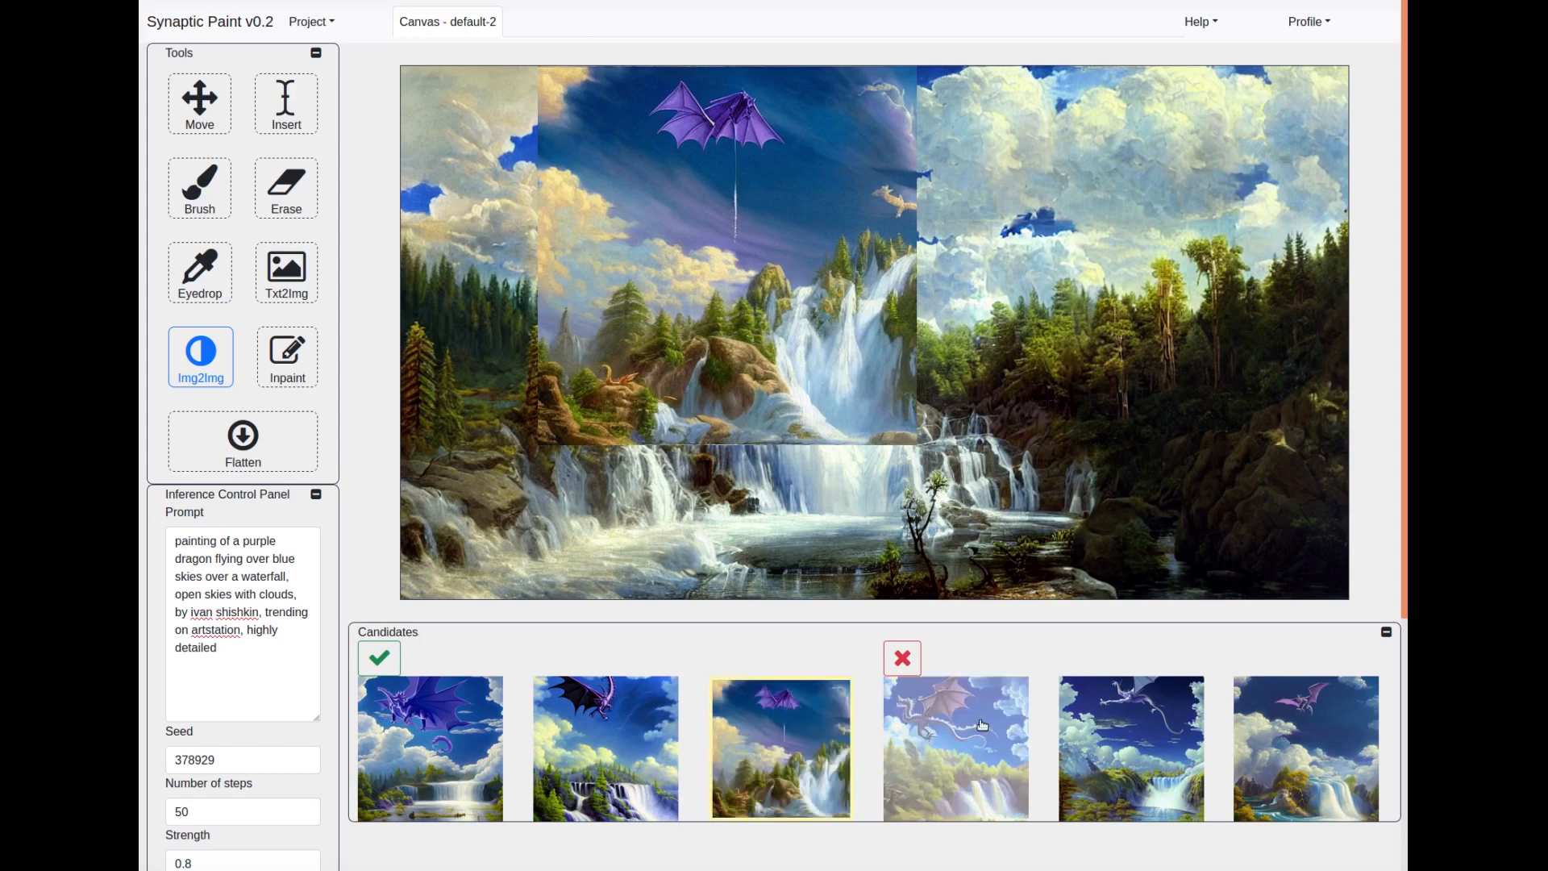
pyautogui.click(1126, 740)
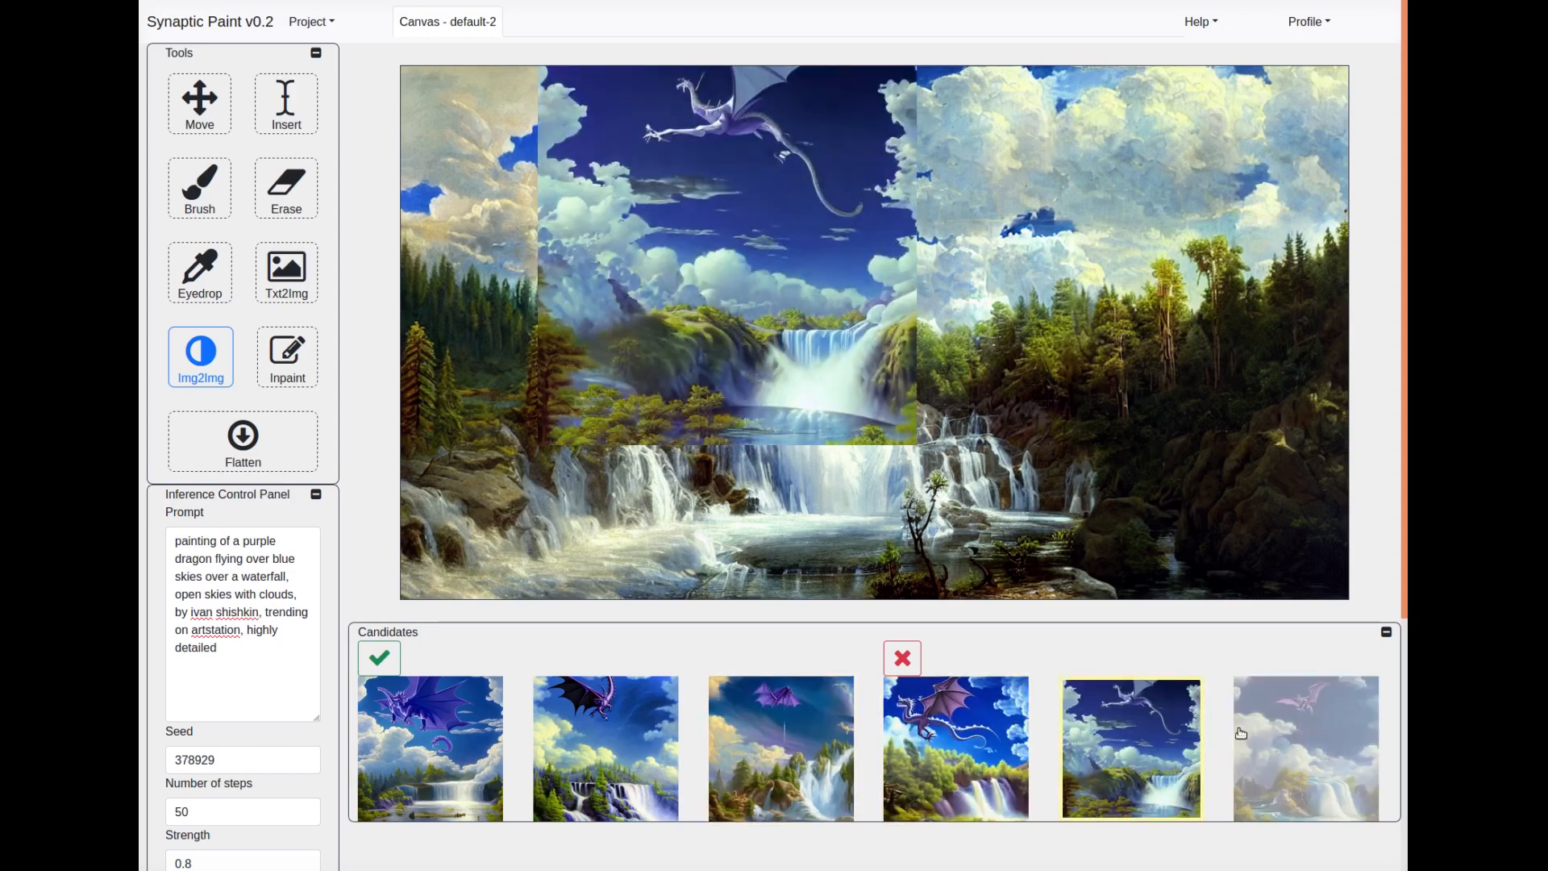
pyautogui.click(1281, 733)
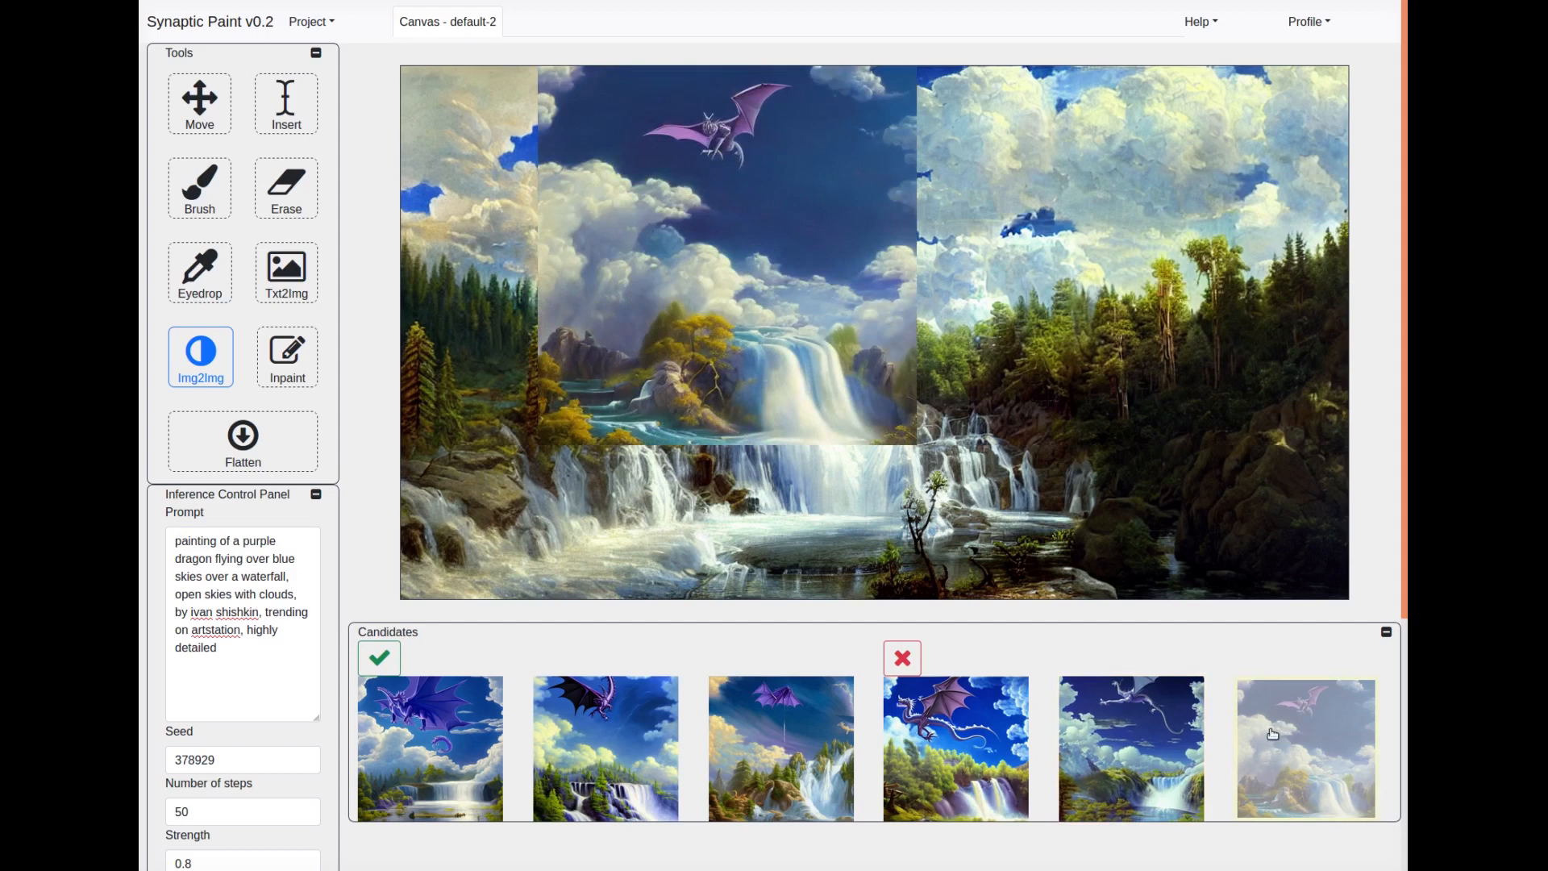
pyautogui.click(617, 717)
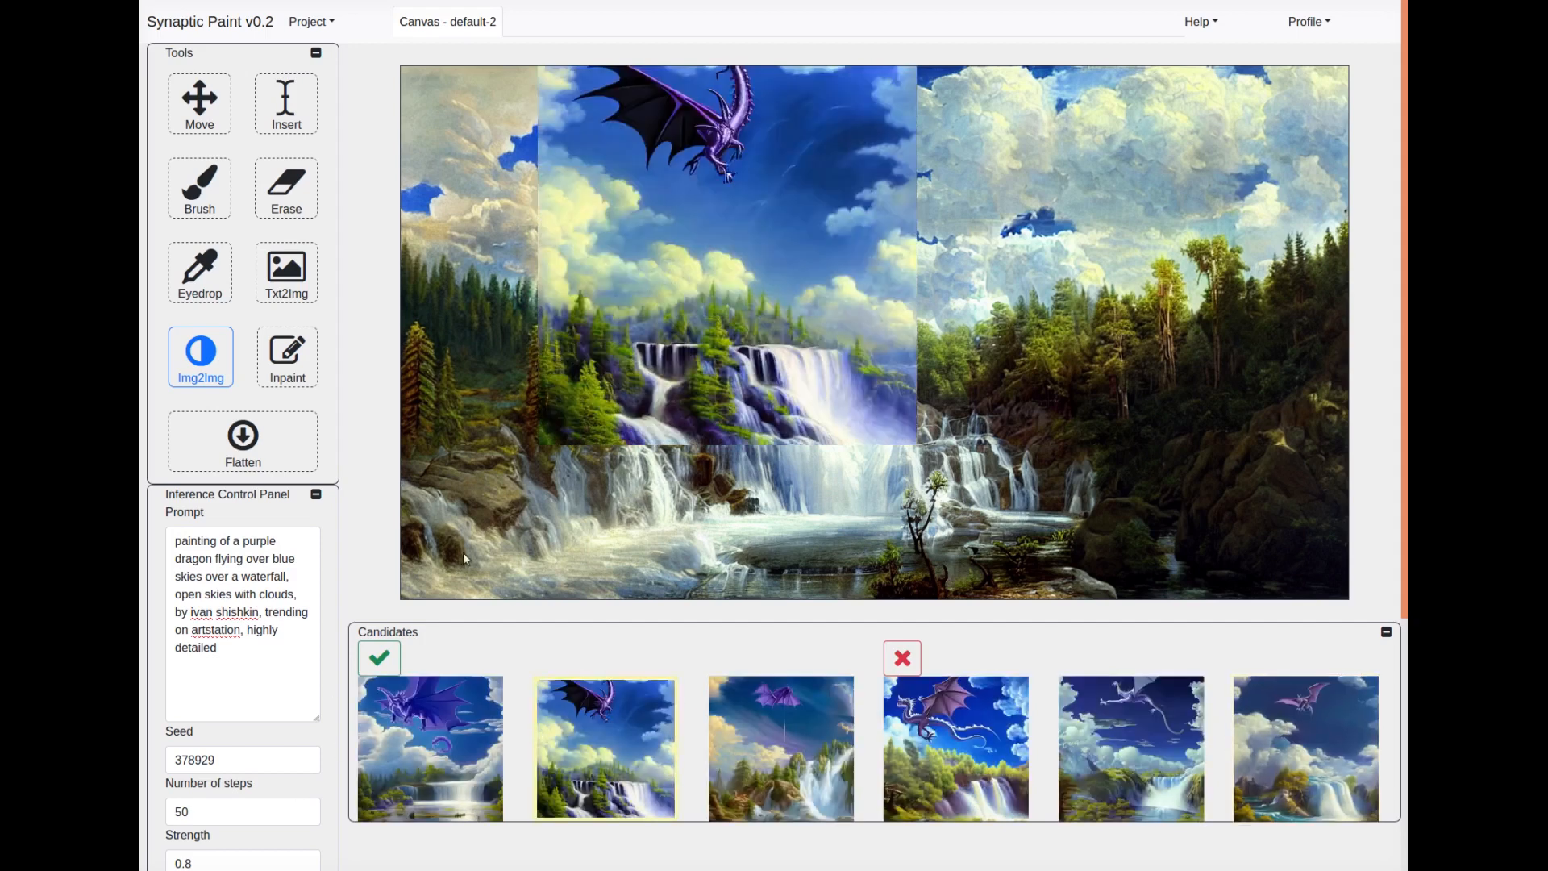
pyautogui.click(902, 658)
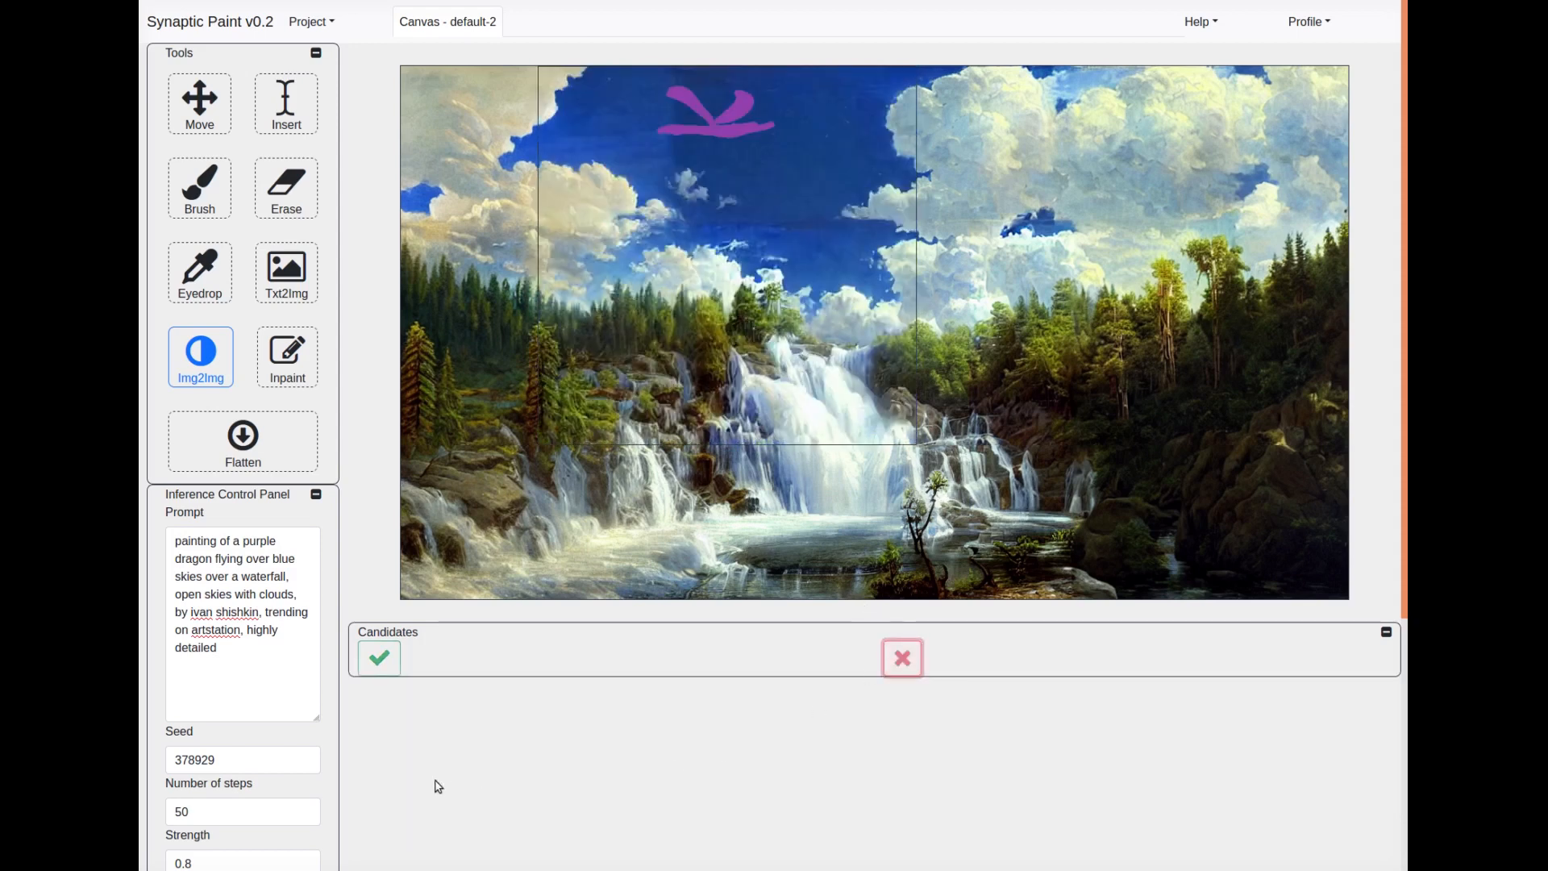
# - Set the Img2Img strength to 0.65 and generate new dragon candidates over the purple shape in the sky
pyautogui.click(275, 862)
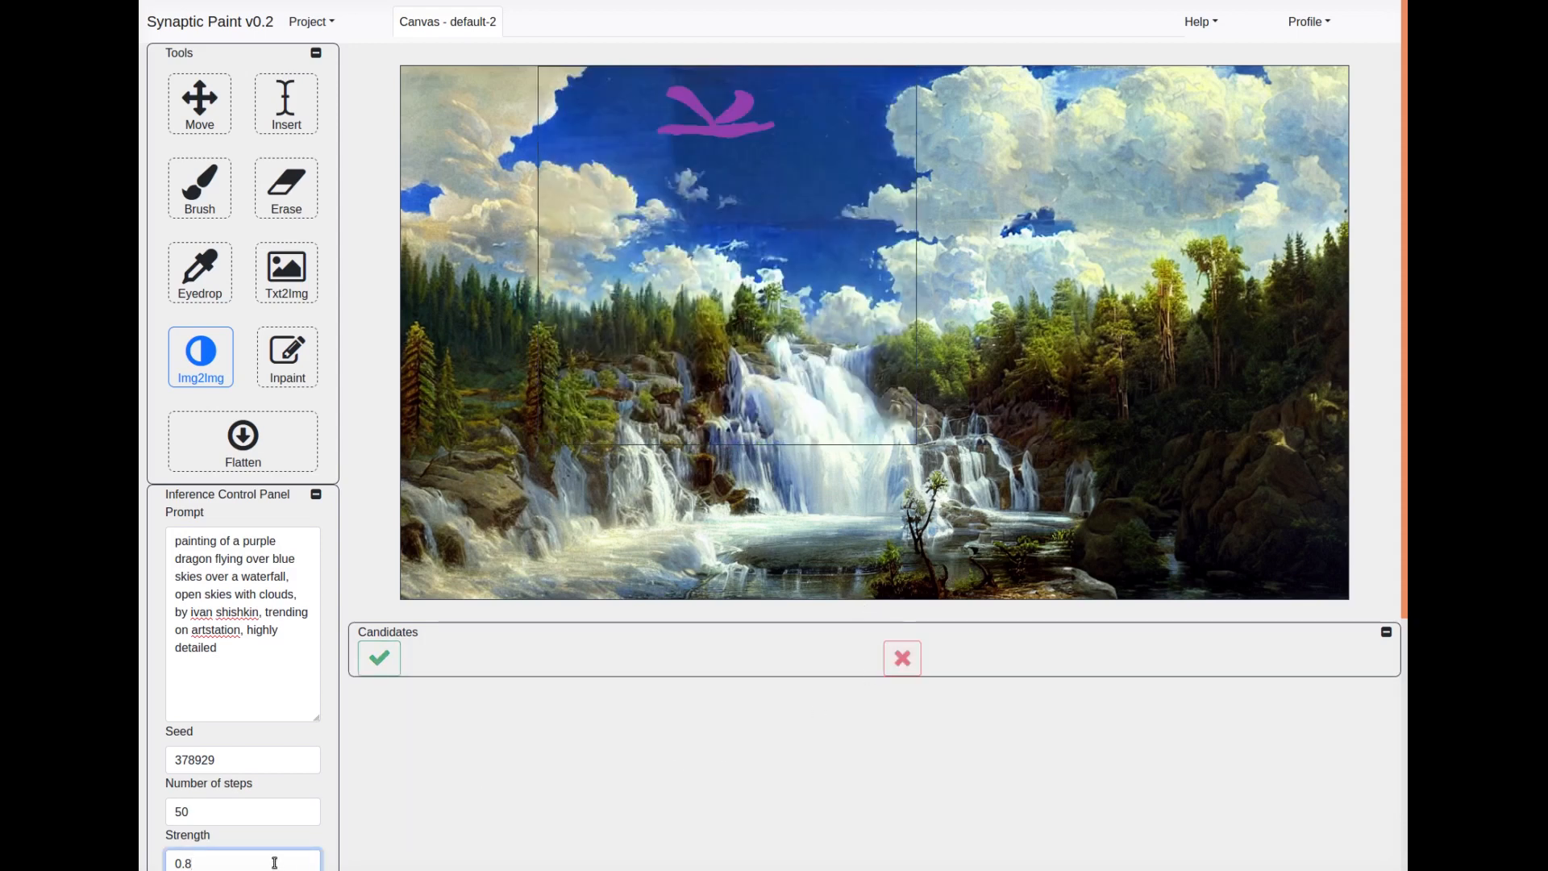
pyautogui.press('BackSpace')
pyautogui.write('65')
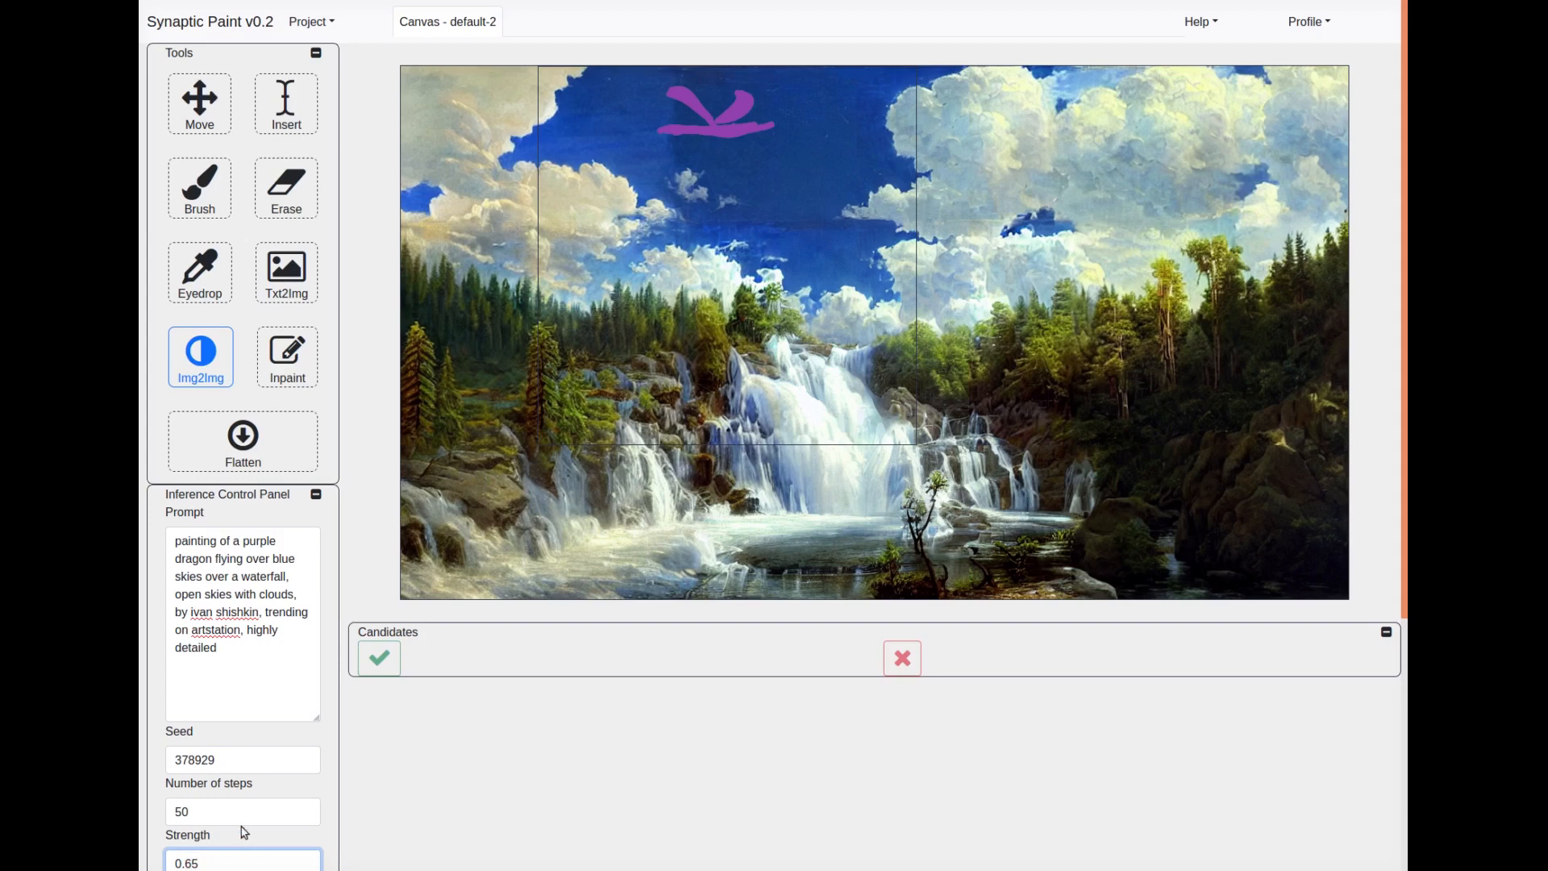
pyautogui.click(735, 236)
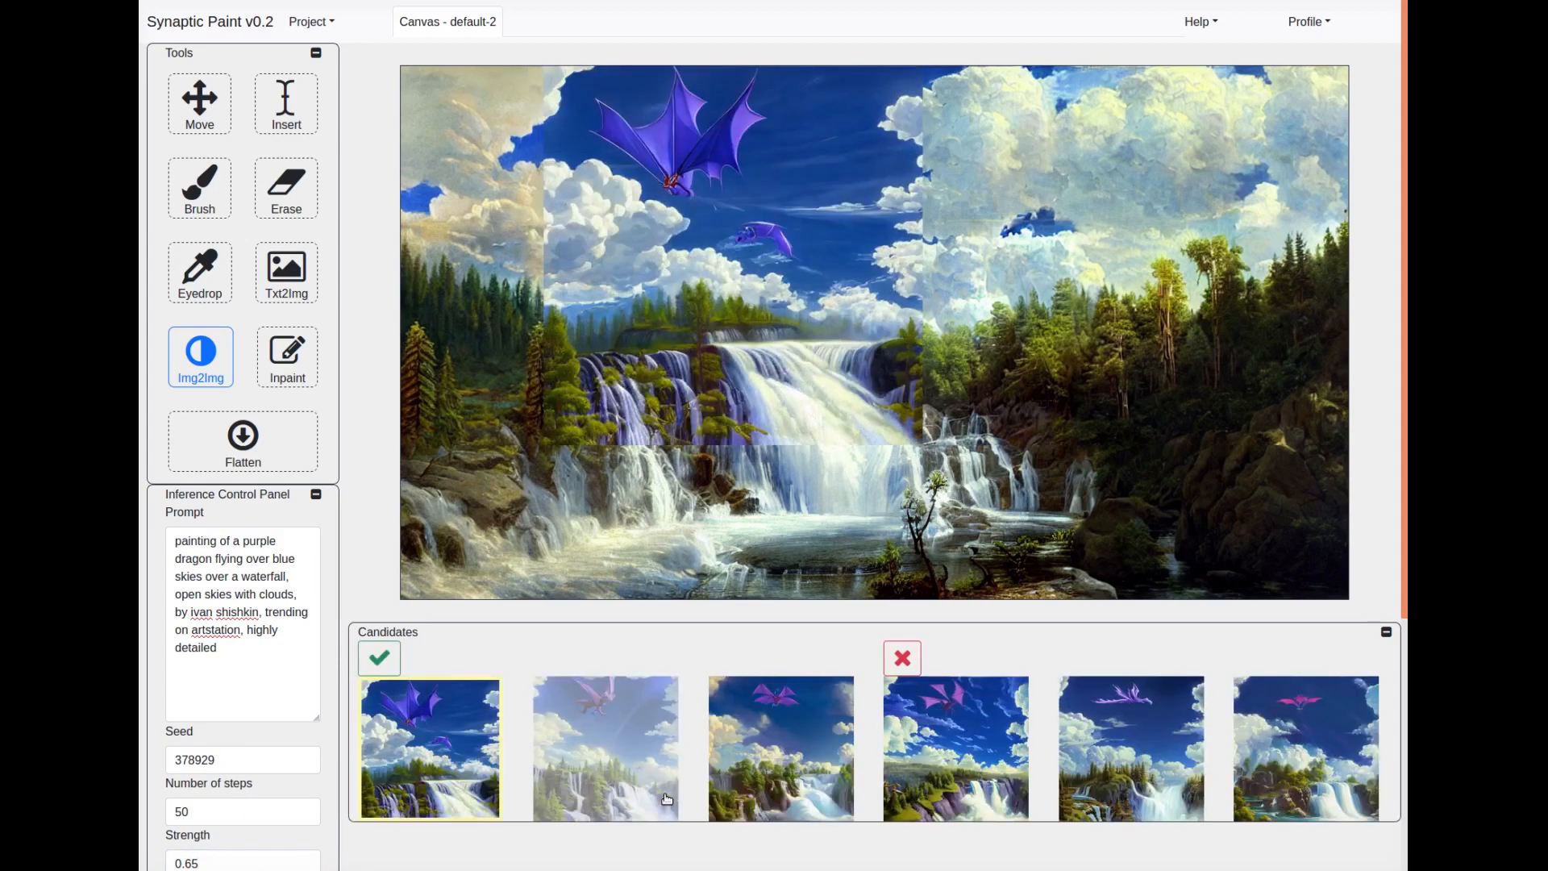
# - Compare the six dragon candidates and accept the fifth one, with the purple dragon flying in profile
pyautogui.click(600, 750)
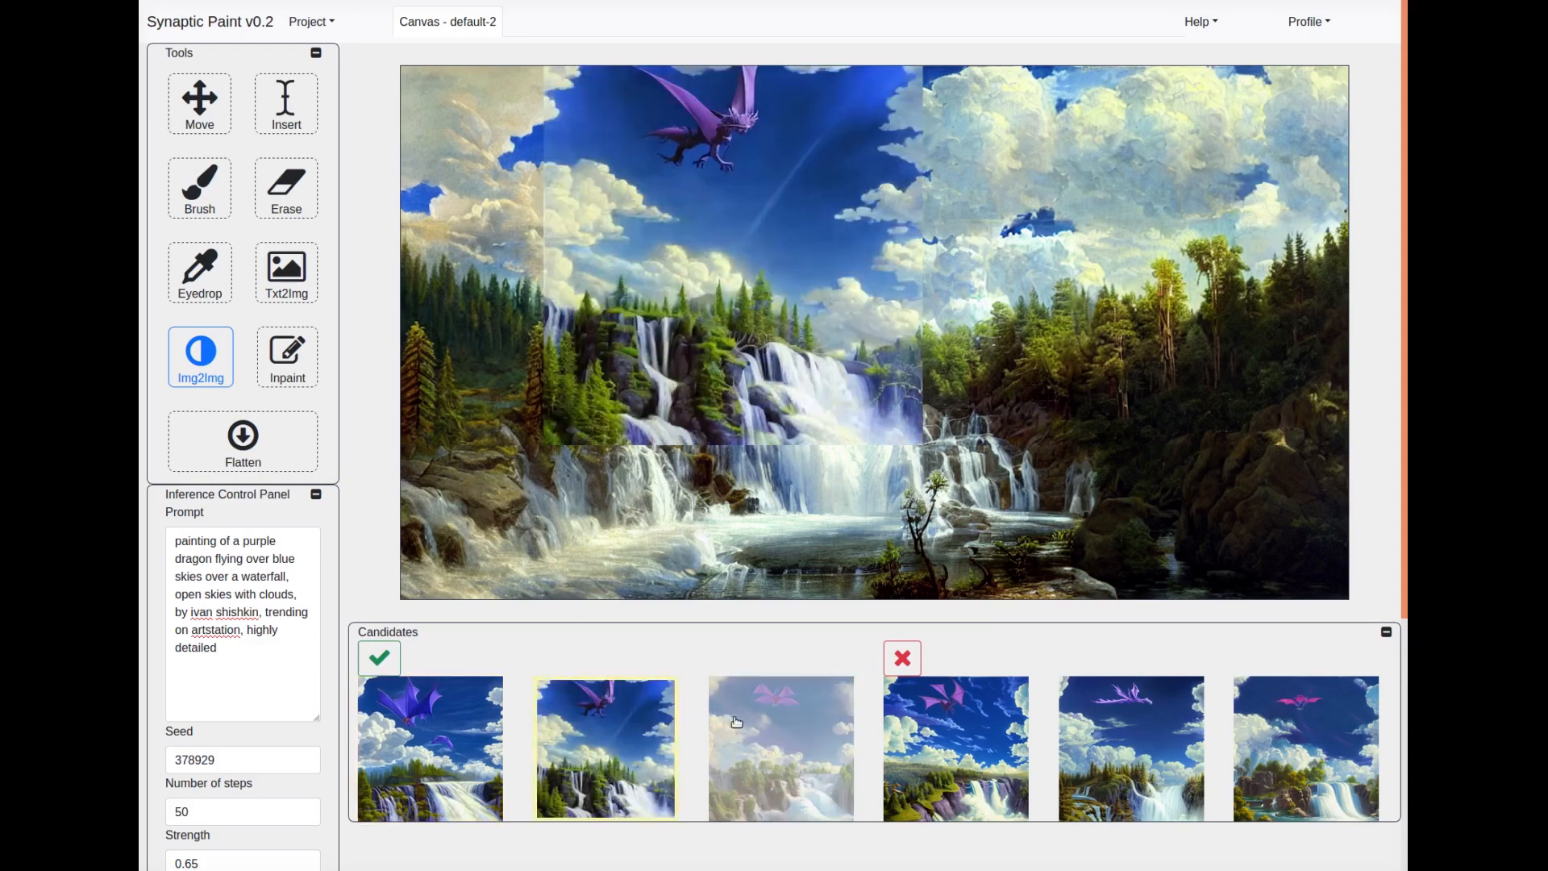
pyautogui.click(765, 735)
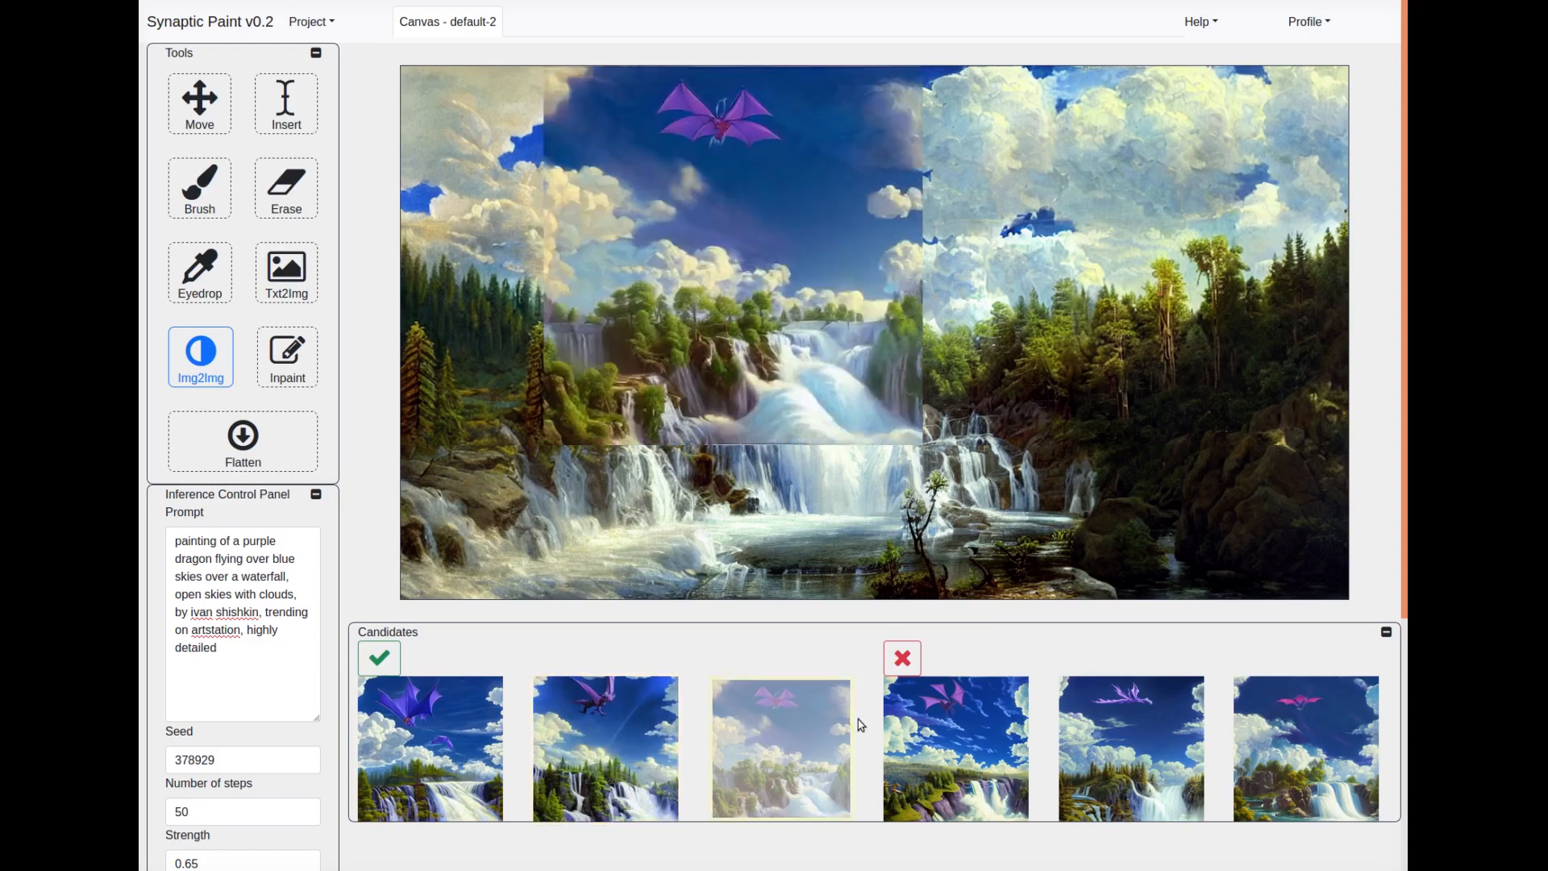
pyautogui.click(926, 735)
pyautogui.click(1133, 747)
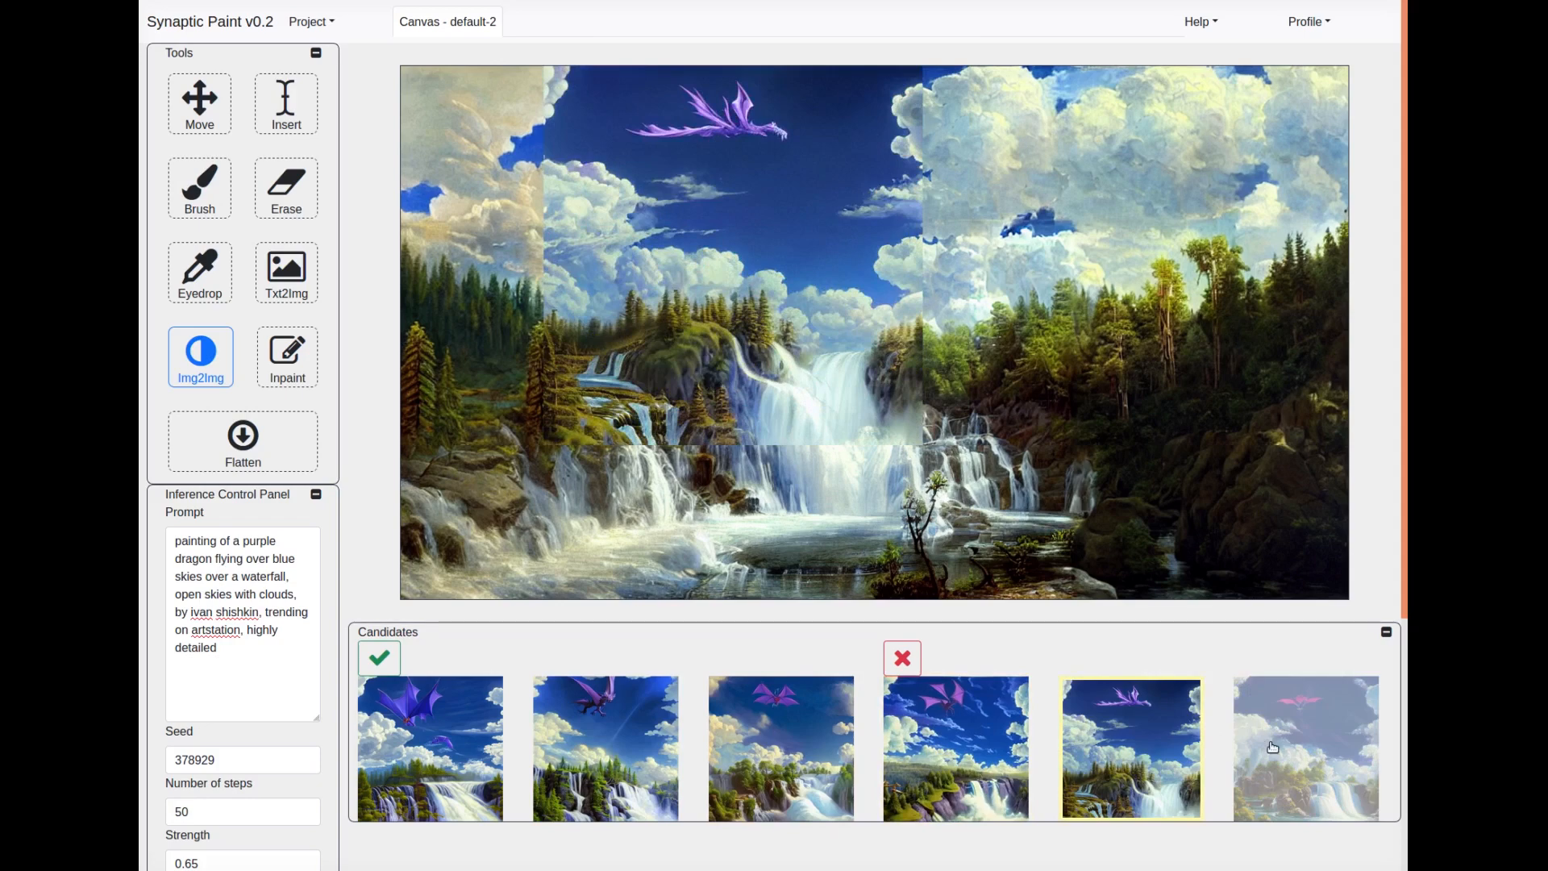
pyautogui.click(1273, 747)
pyautogui.click(1155, 771)
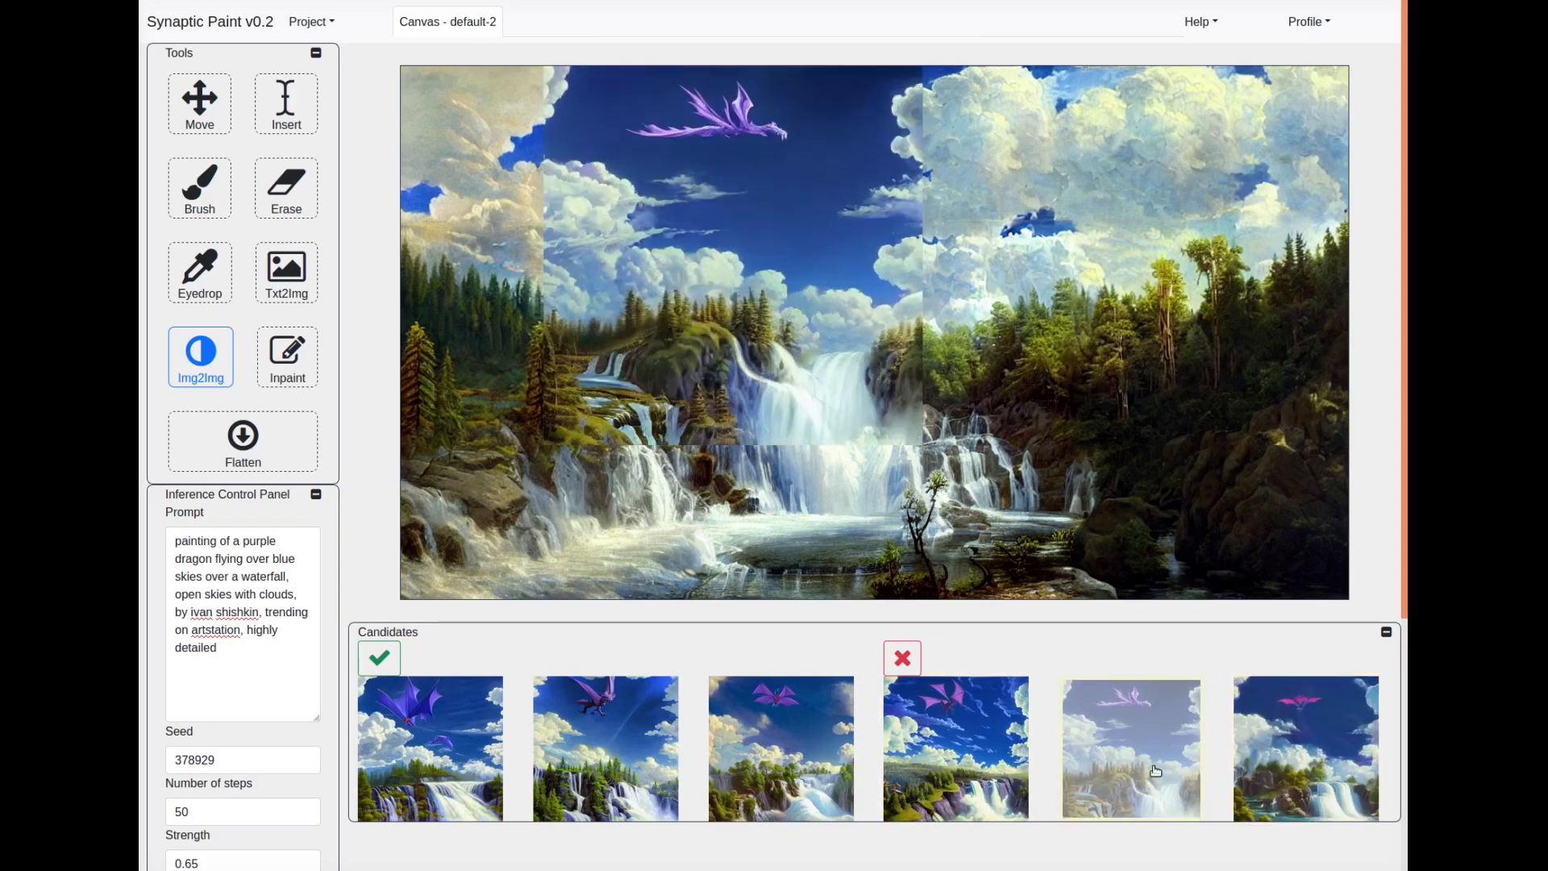
pyautogui.click(391, 668)
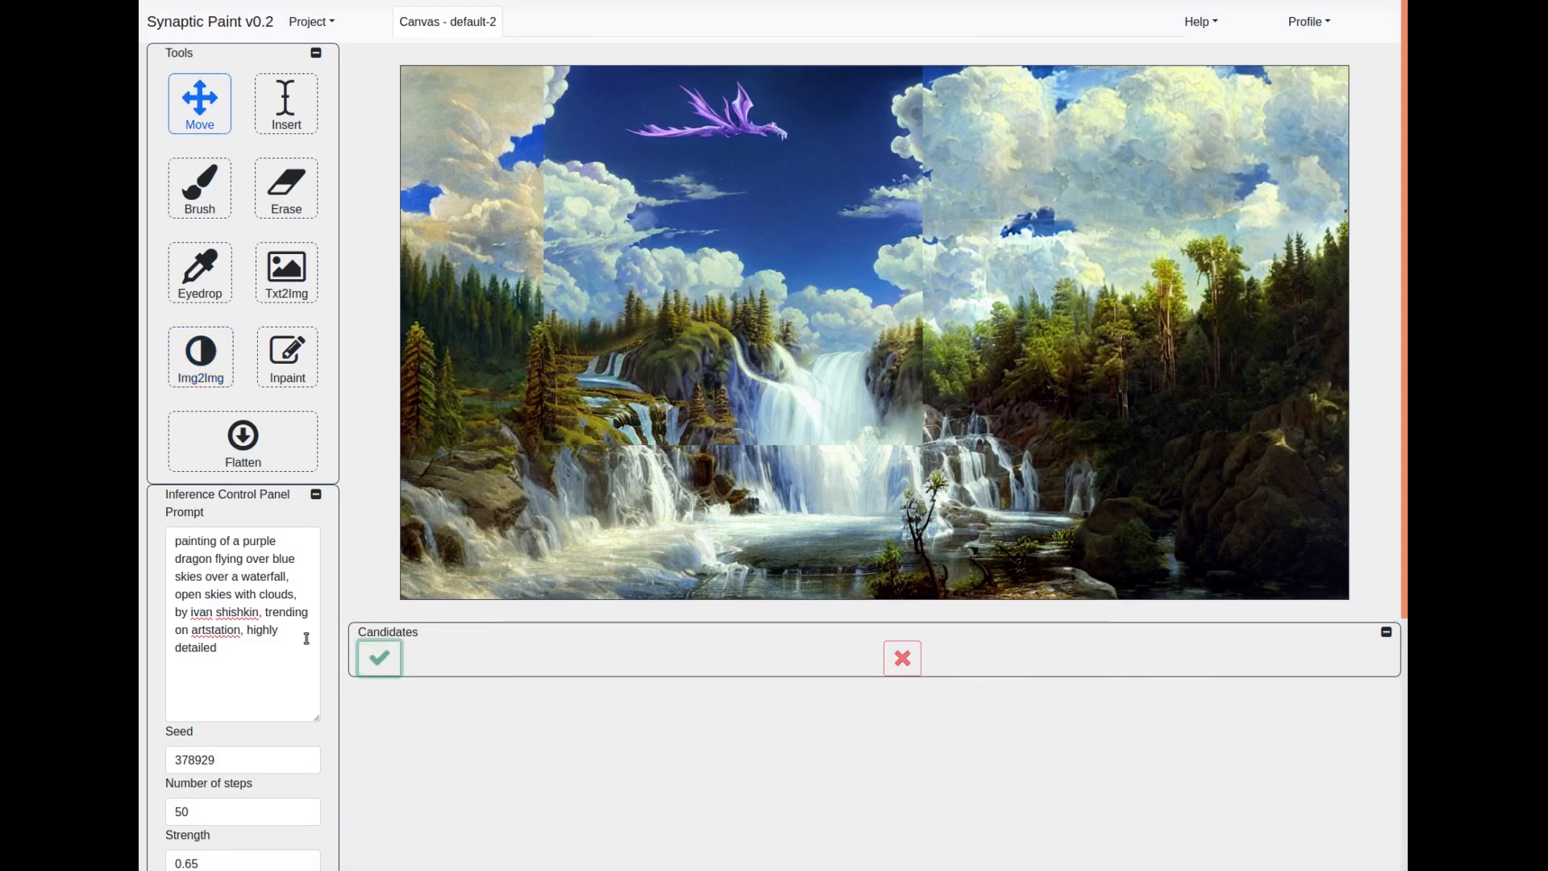
# - Erase the left, right and lower borders of the Insert mask with a size 32 eraser at opacity 1
pyautogui.click(317, 495)
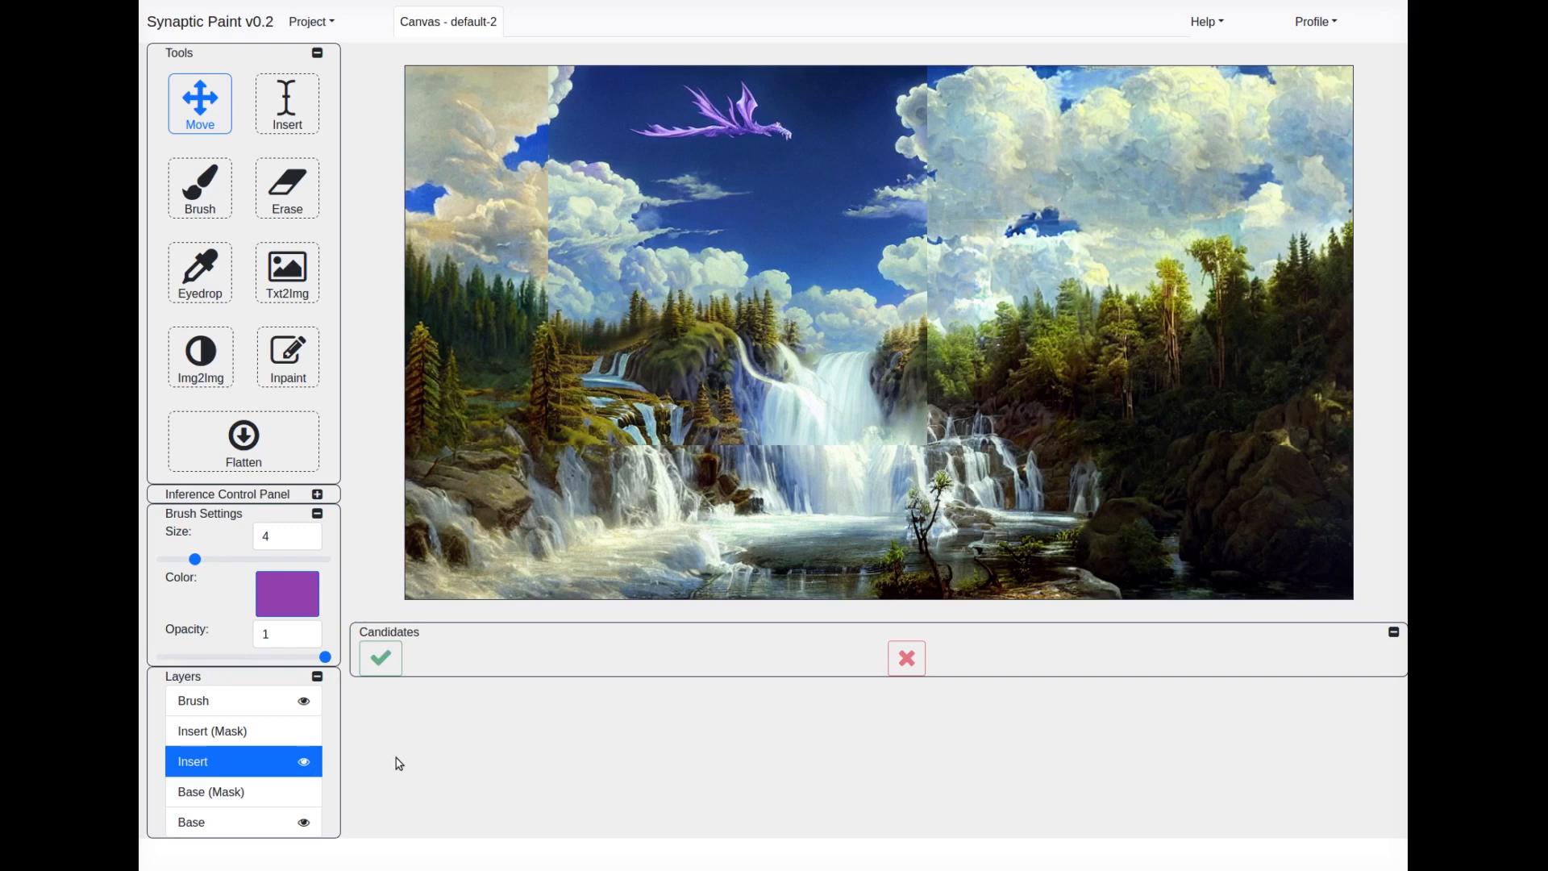
pyautogui.click(222, 737)
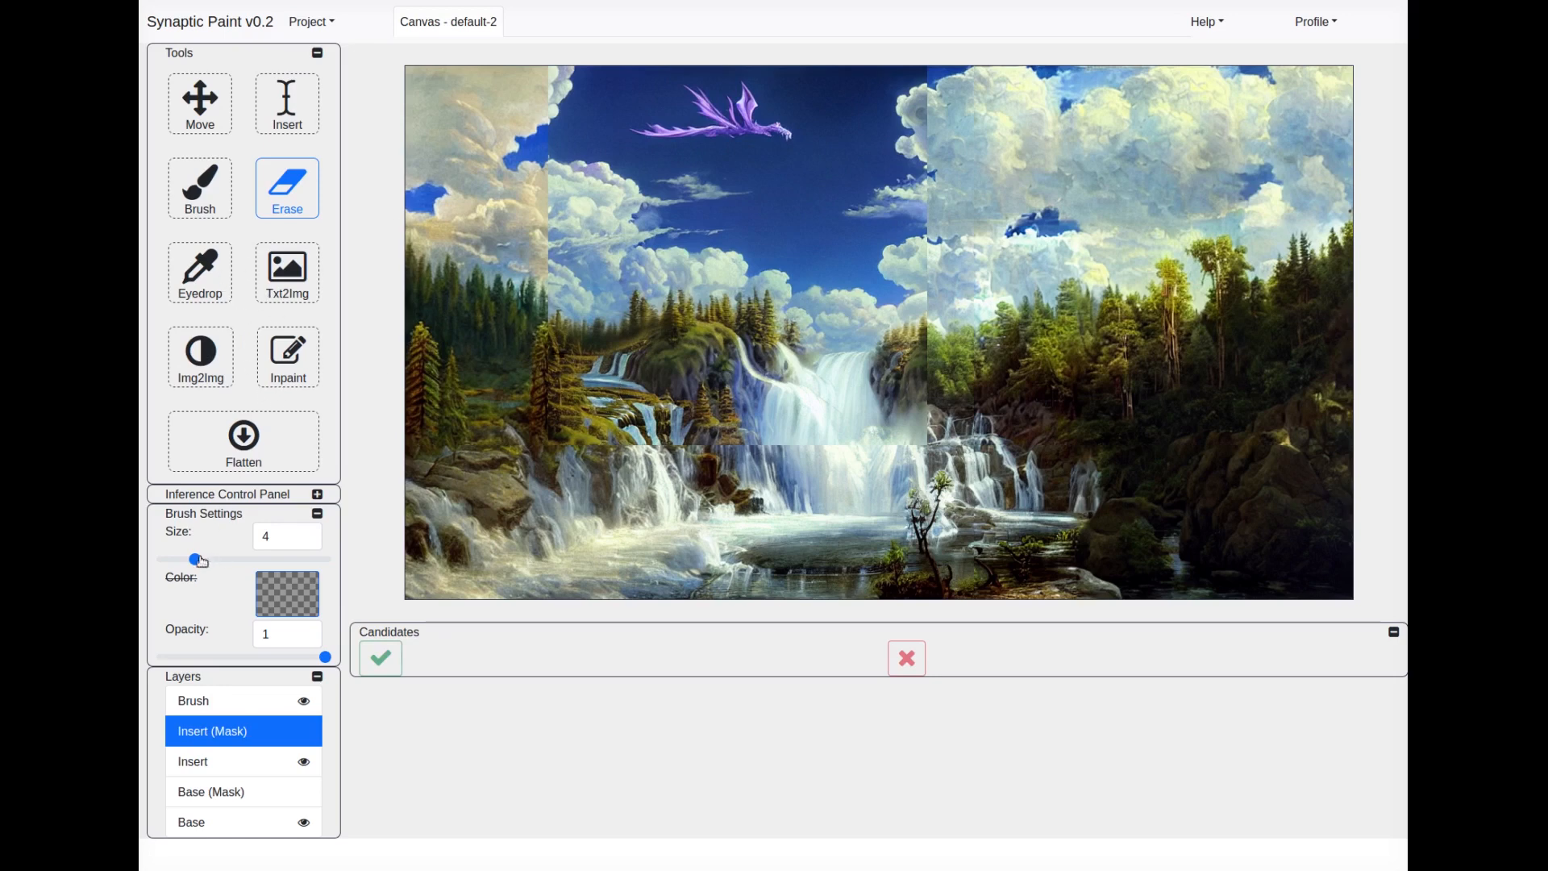
pyautogui.moveTo(197, 561); pyautogui.dragTo(243, 565)
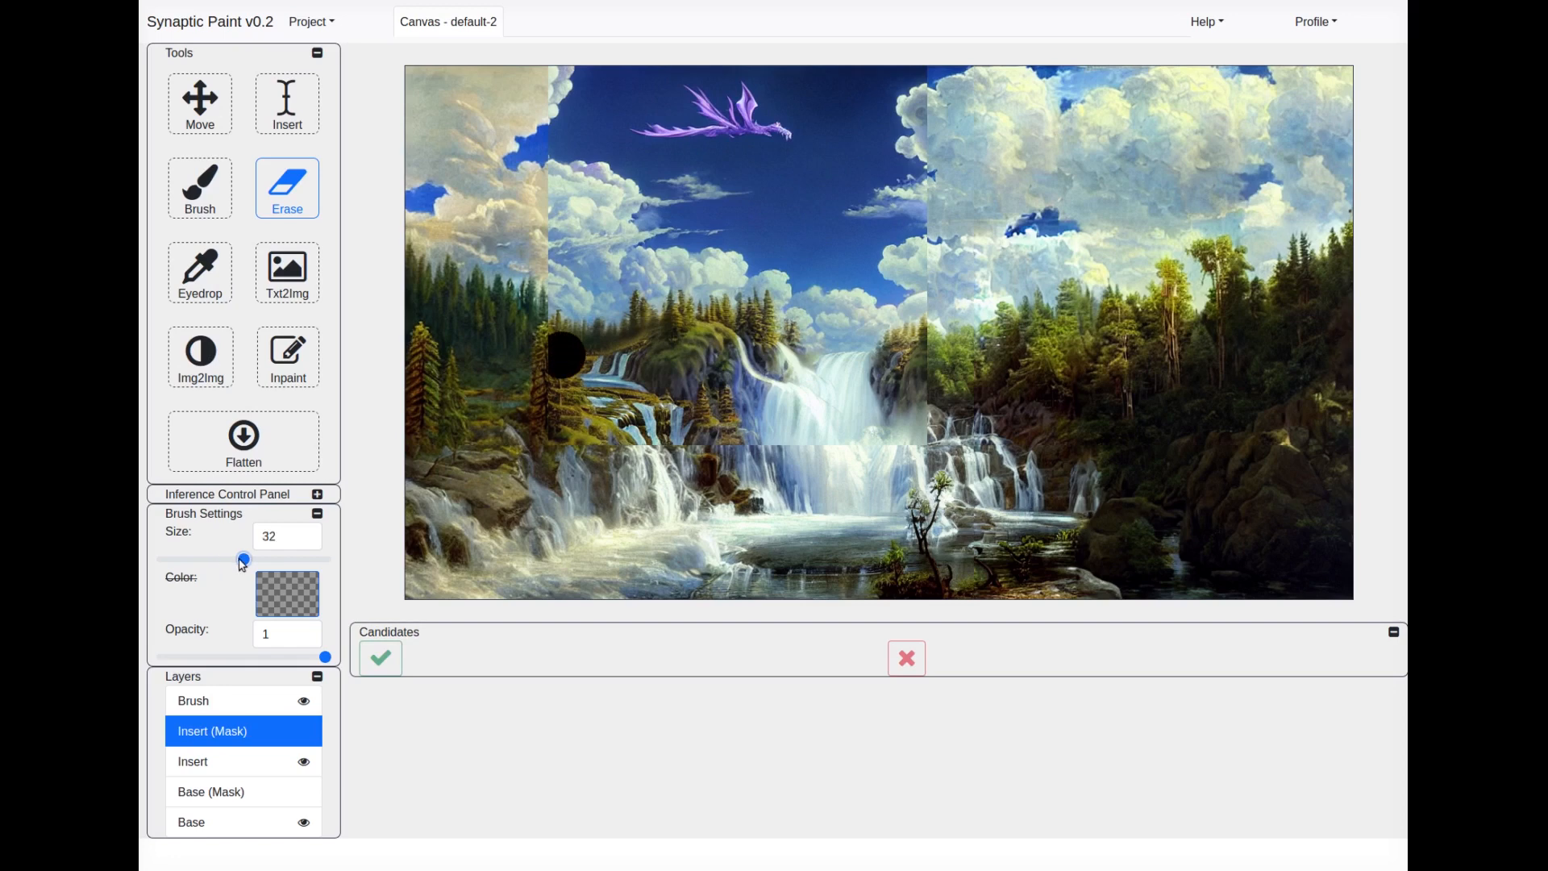
pyautogui.moveTo(250, 659); pyautogui.dragTo(200, 663)
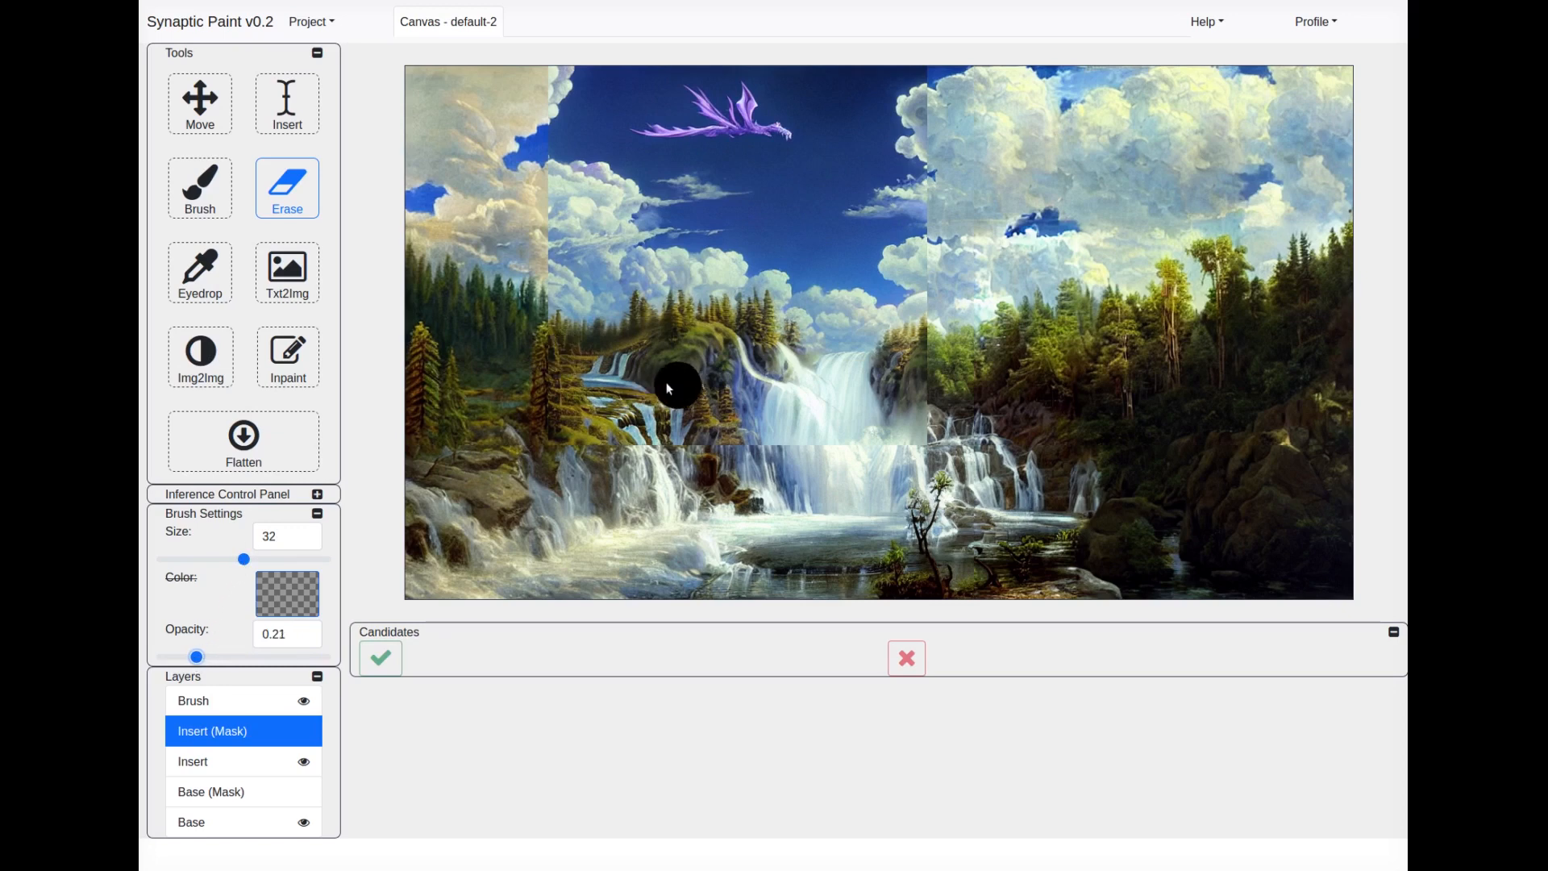
pyautogui.moveTo(275, 658); pyautogui.dragTo(348, 664)
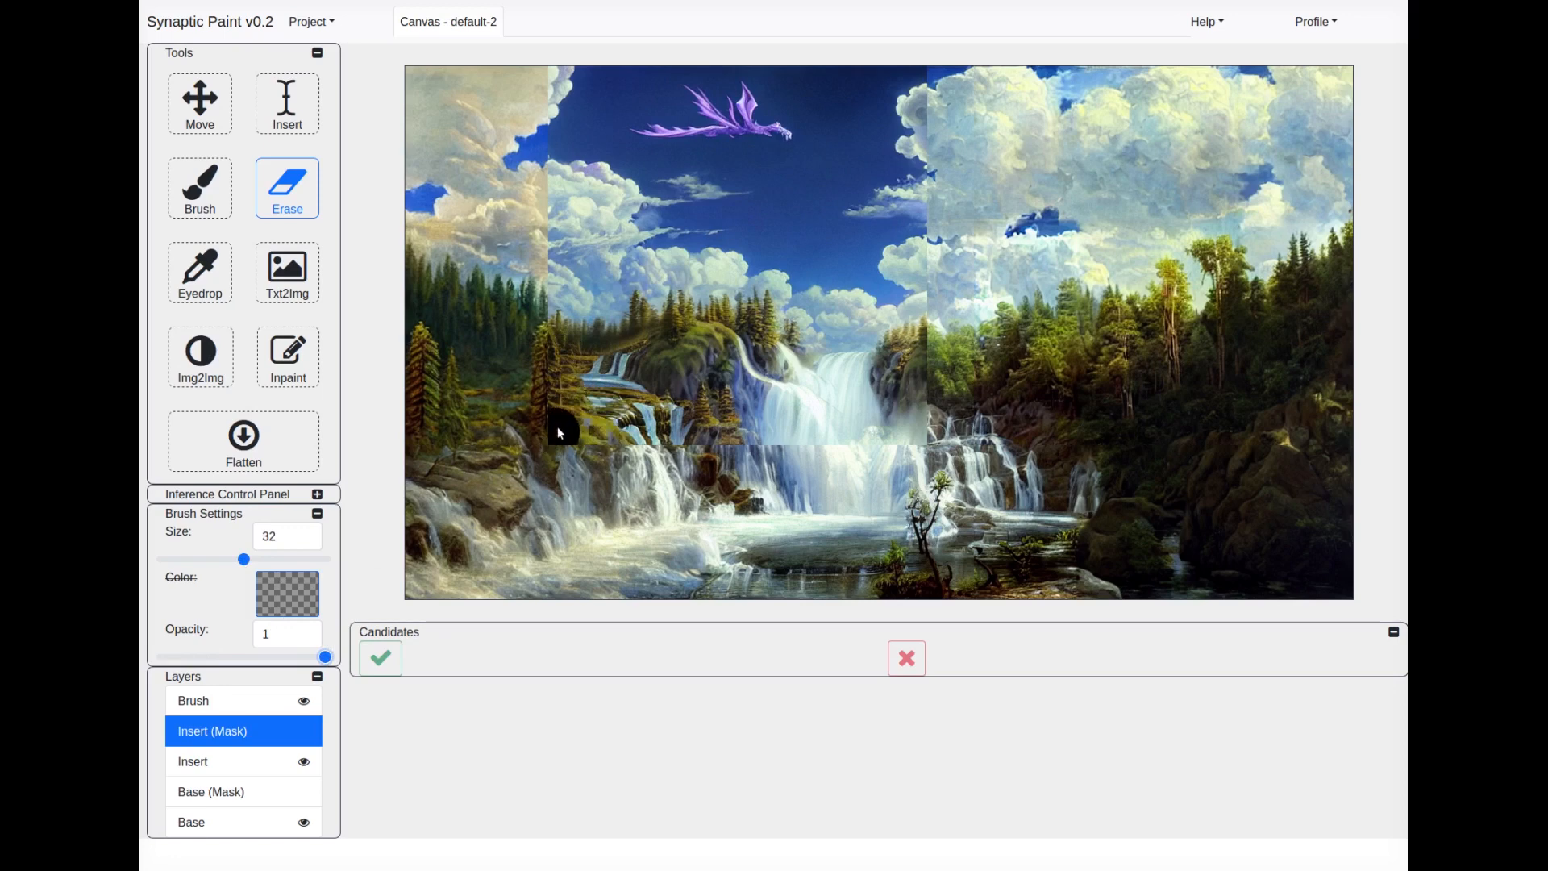
pyautogui.moveTo(613, 439); pyautogui.dragTo(933, 446)
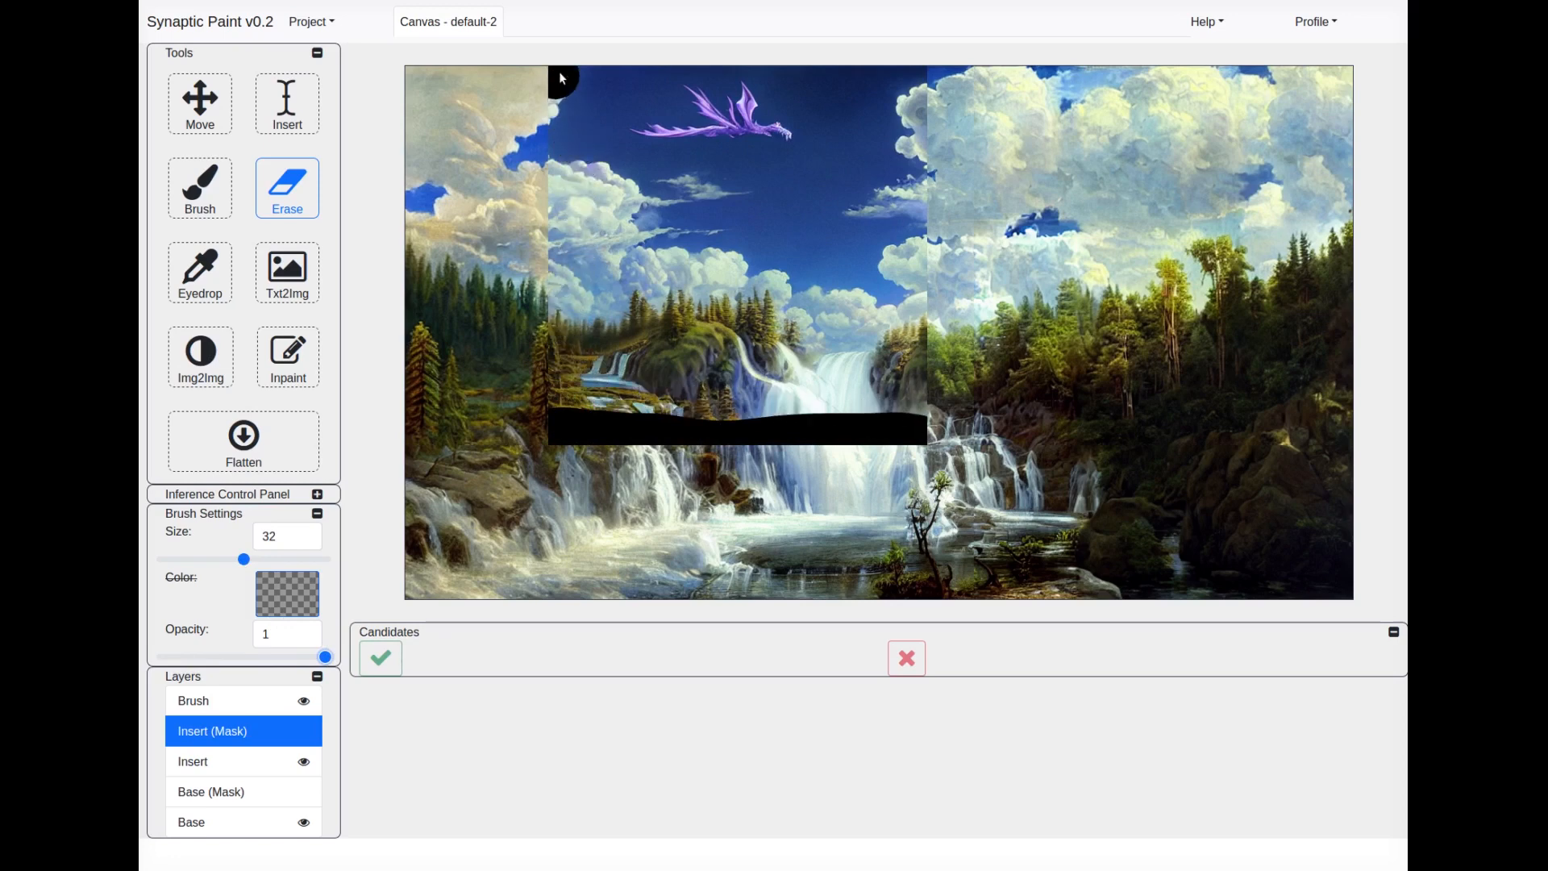
pyautogui.moveTo(561, 87); pyautogui.dragTo(557, 417)
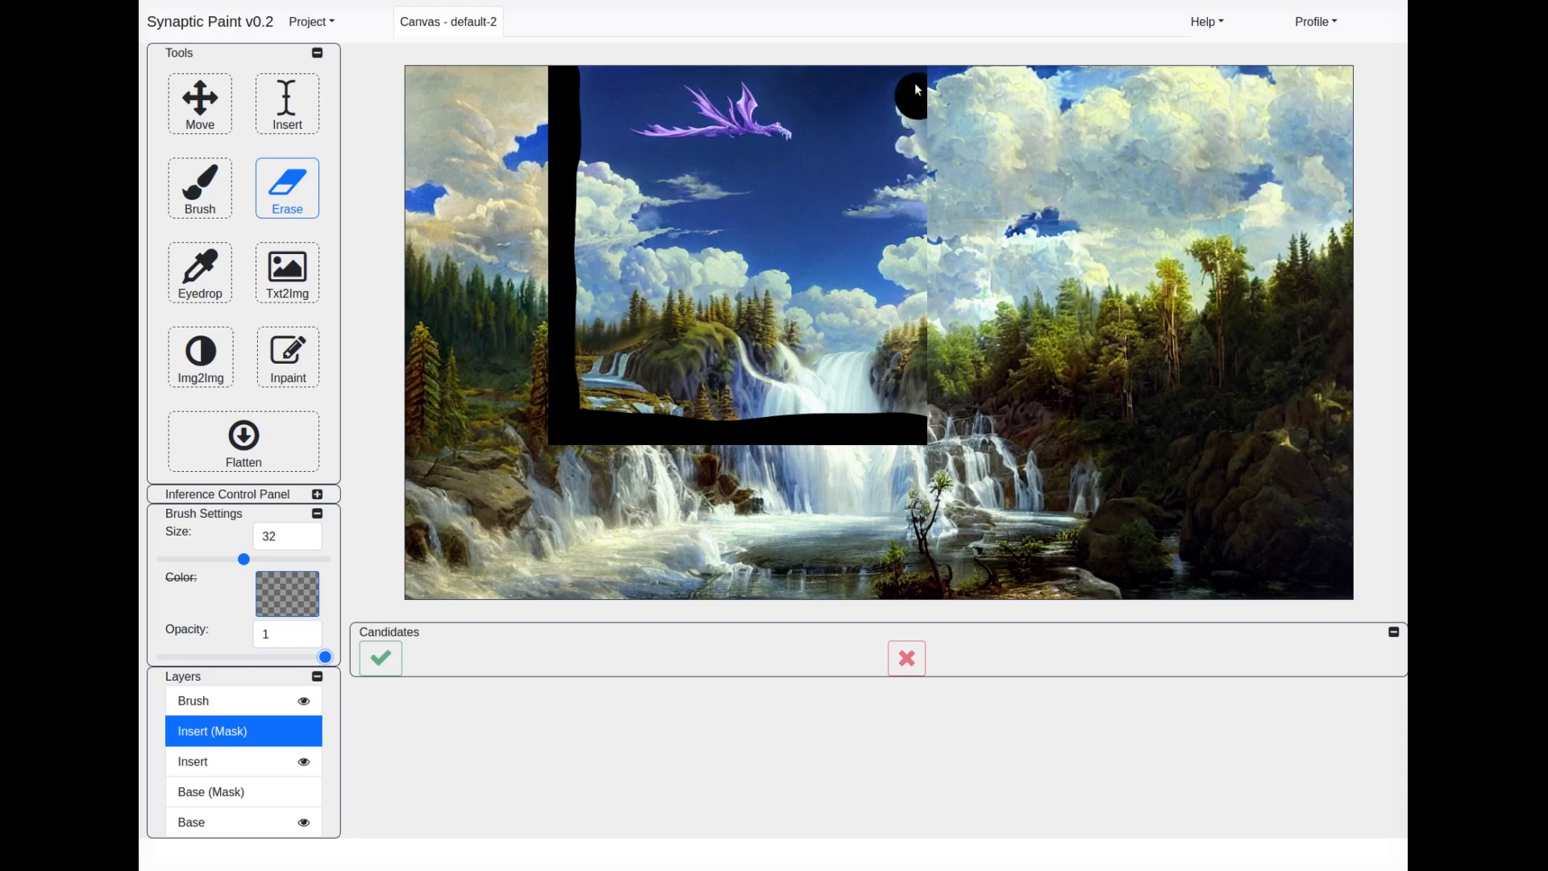
pyautogui.moveTo(915, 96); pyautogui.dragTo(929, 431)
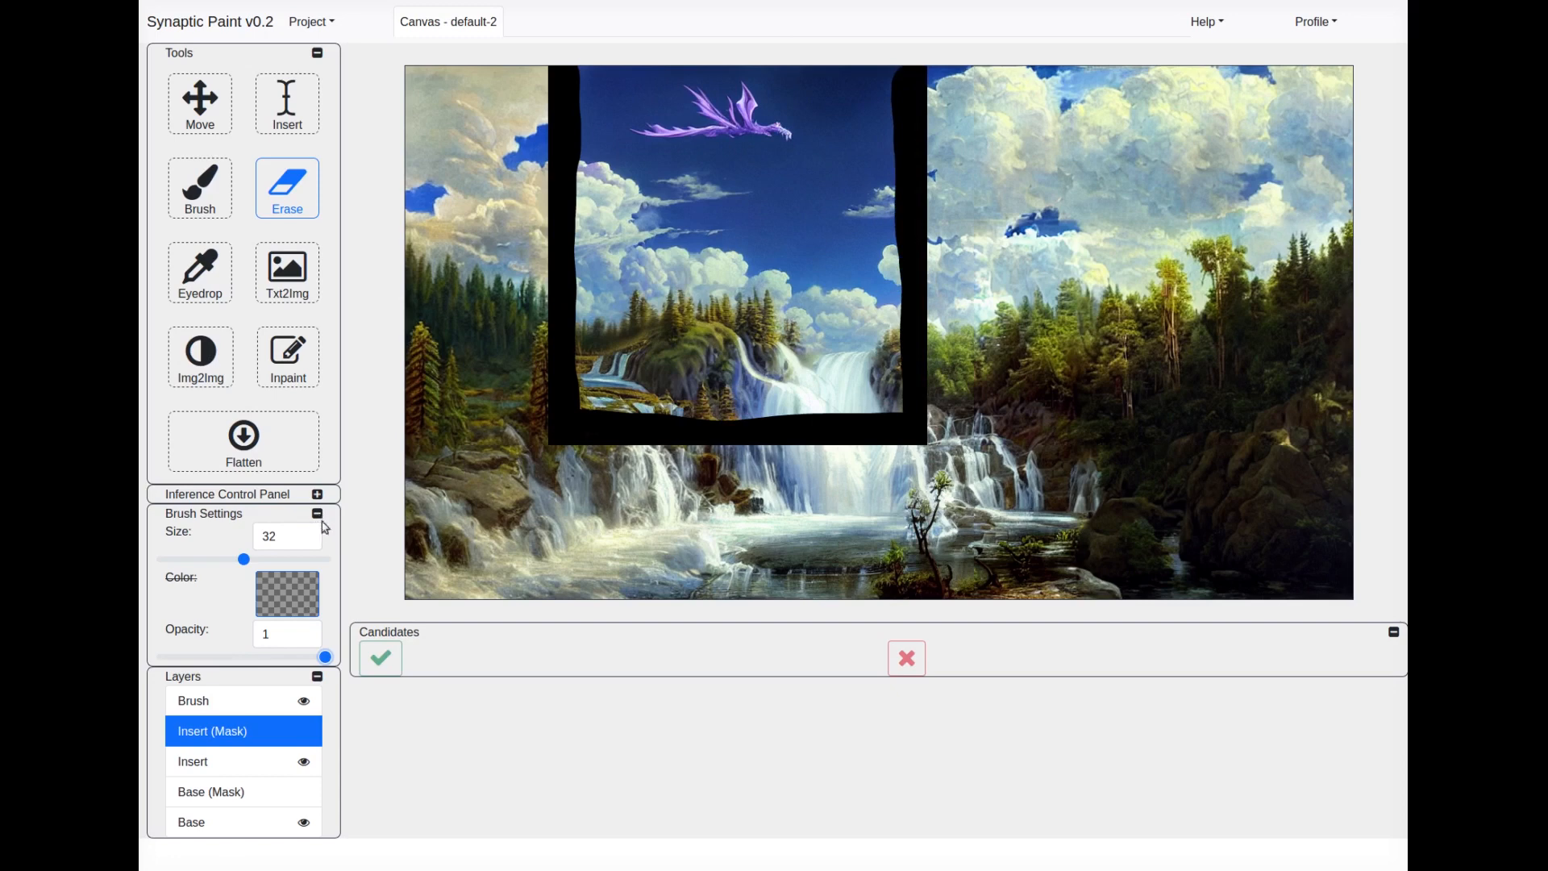
# - Check the trimmed Insert layer against the painting, and hide the Base layer to isolate it
pyautogui.click(315, 52)
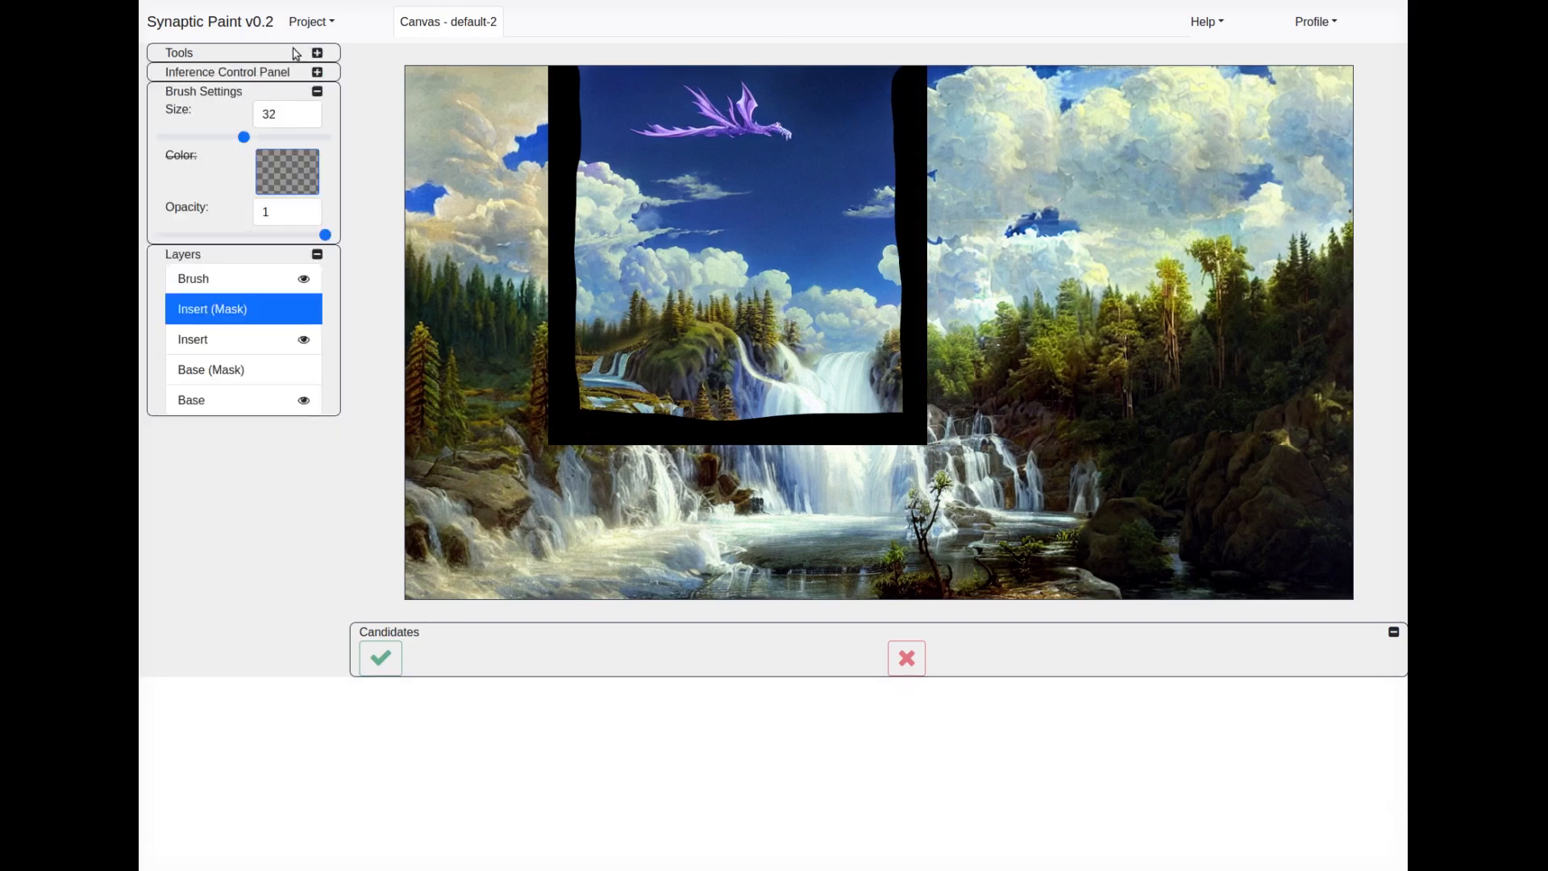
pyautogui.click(235, 339)
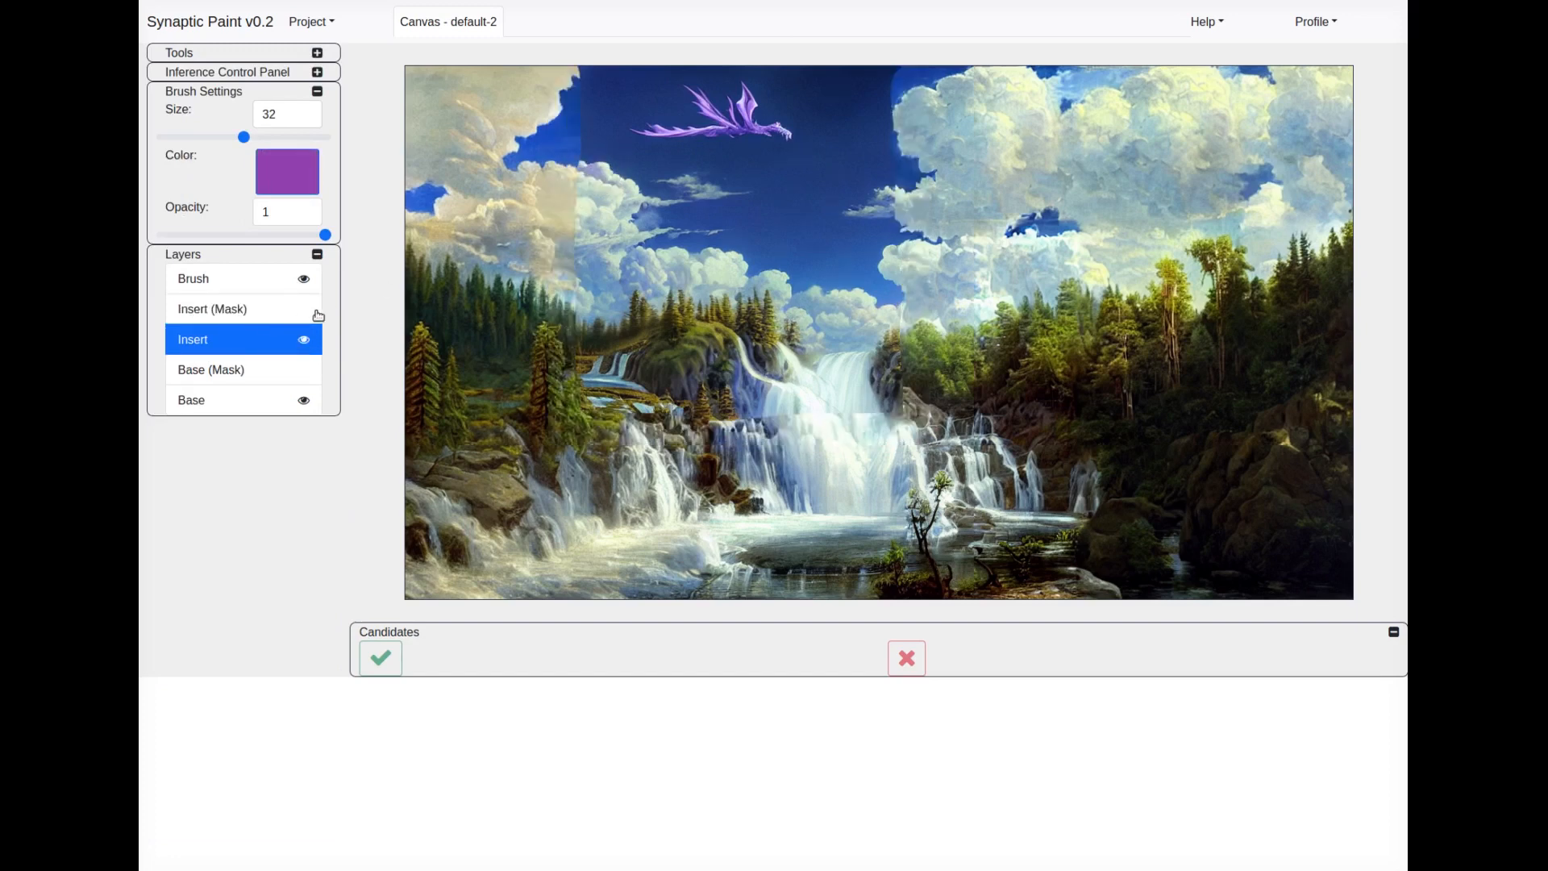
pyautogui.click(305, 401)
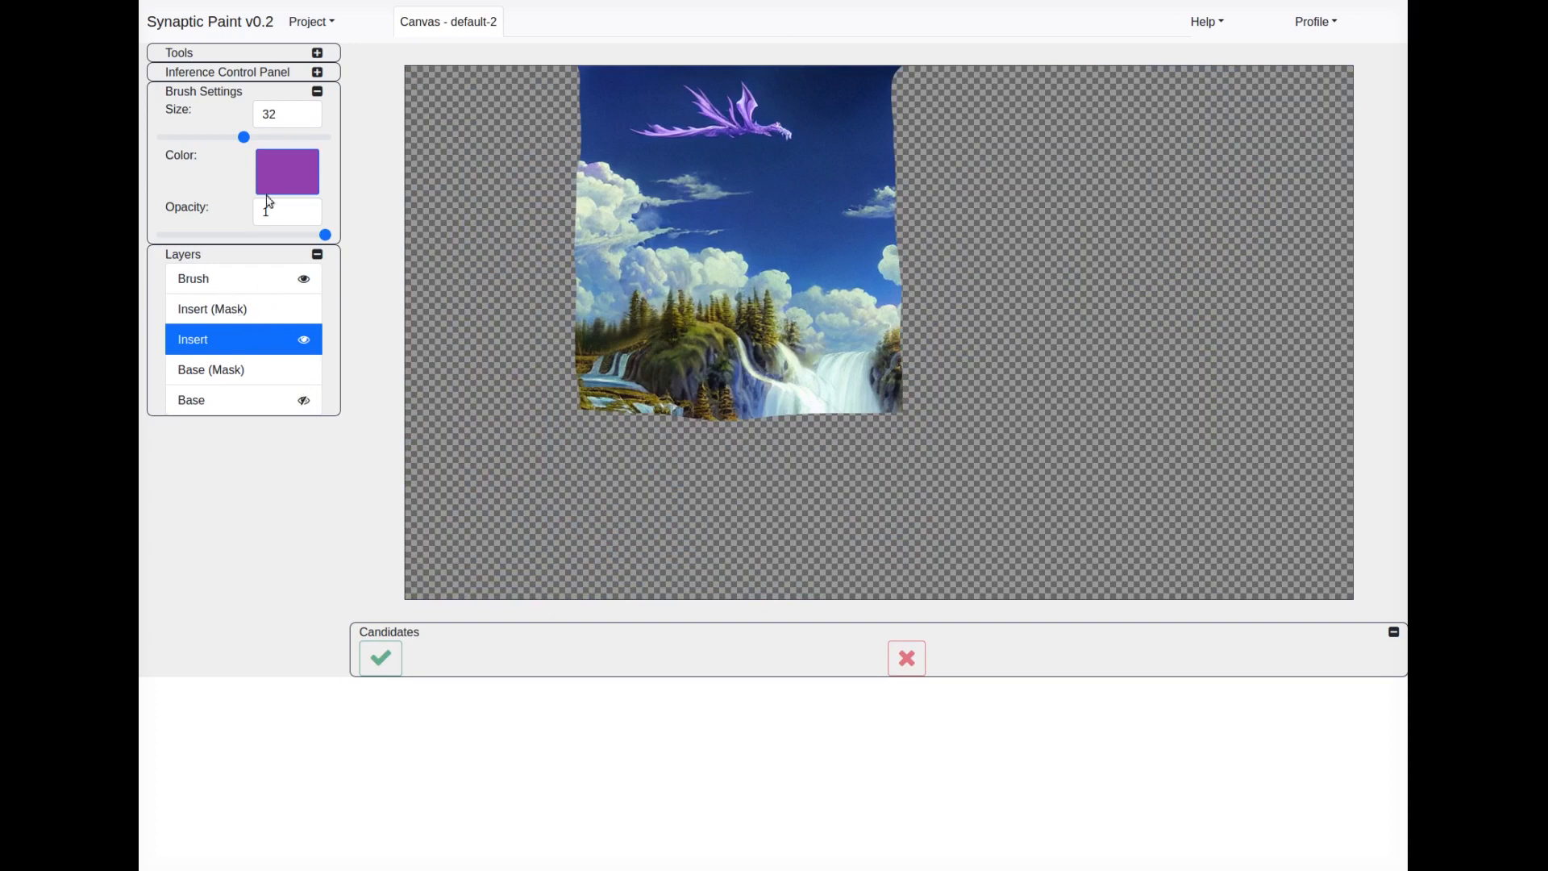
# - Feather the Insert mask by erasing at opacity 0.2 just inside its left, right and lower edges
pyautogui.moveTo(237, 236); pyautogui.dragTo(232, 235)
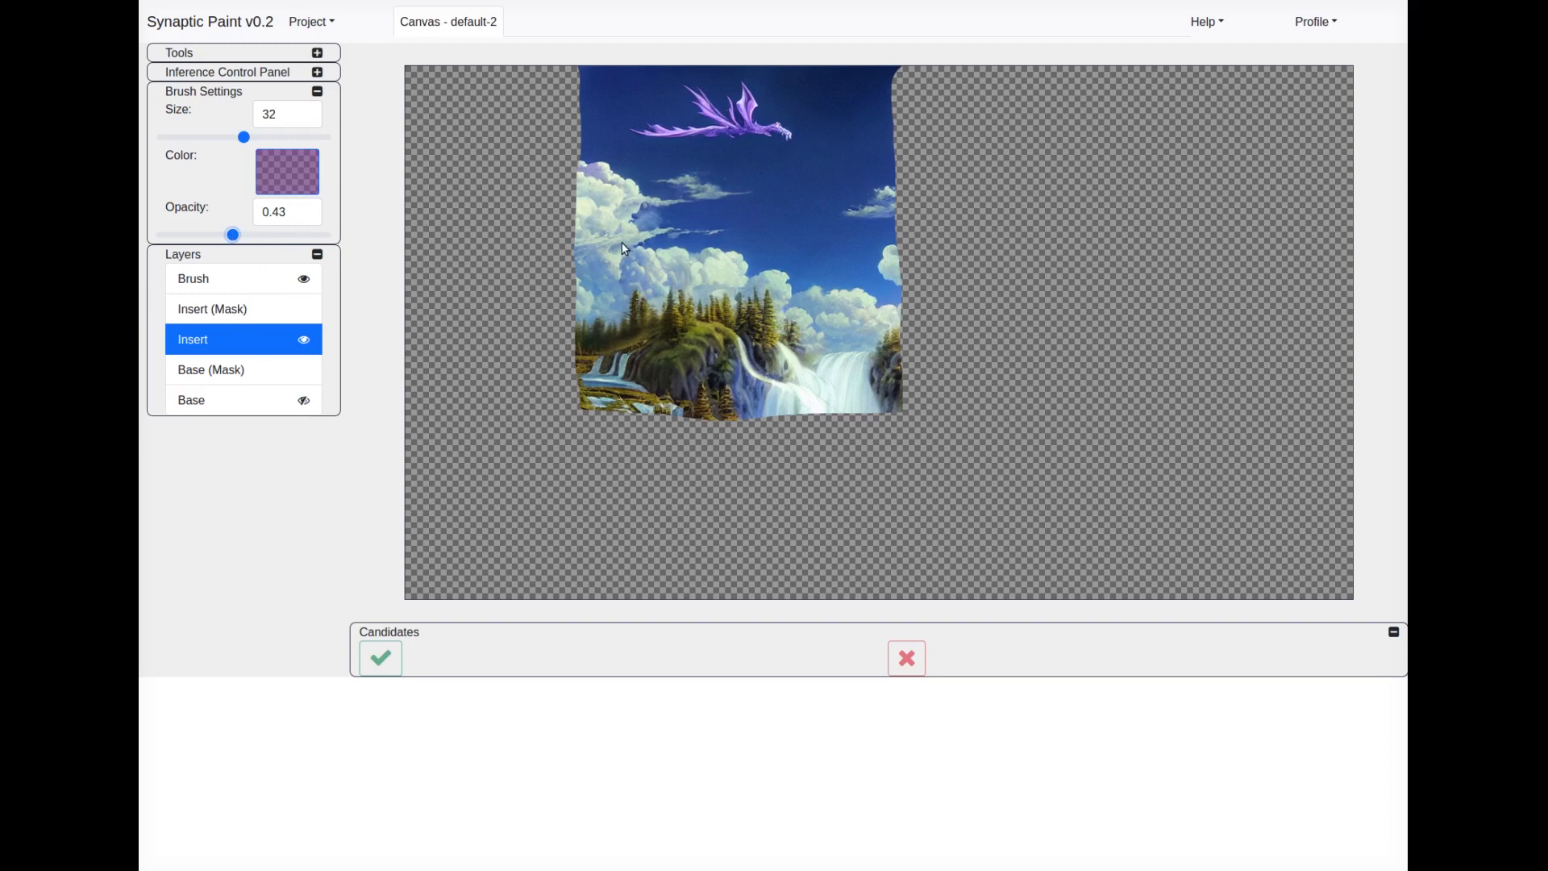
pyautogui.click(255, 311)
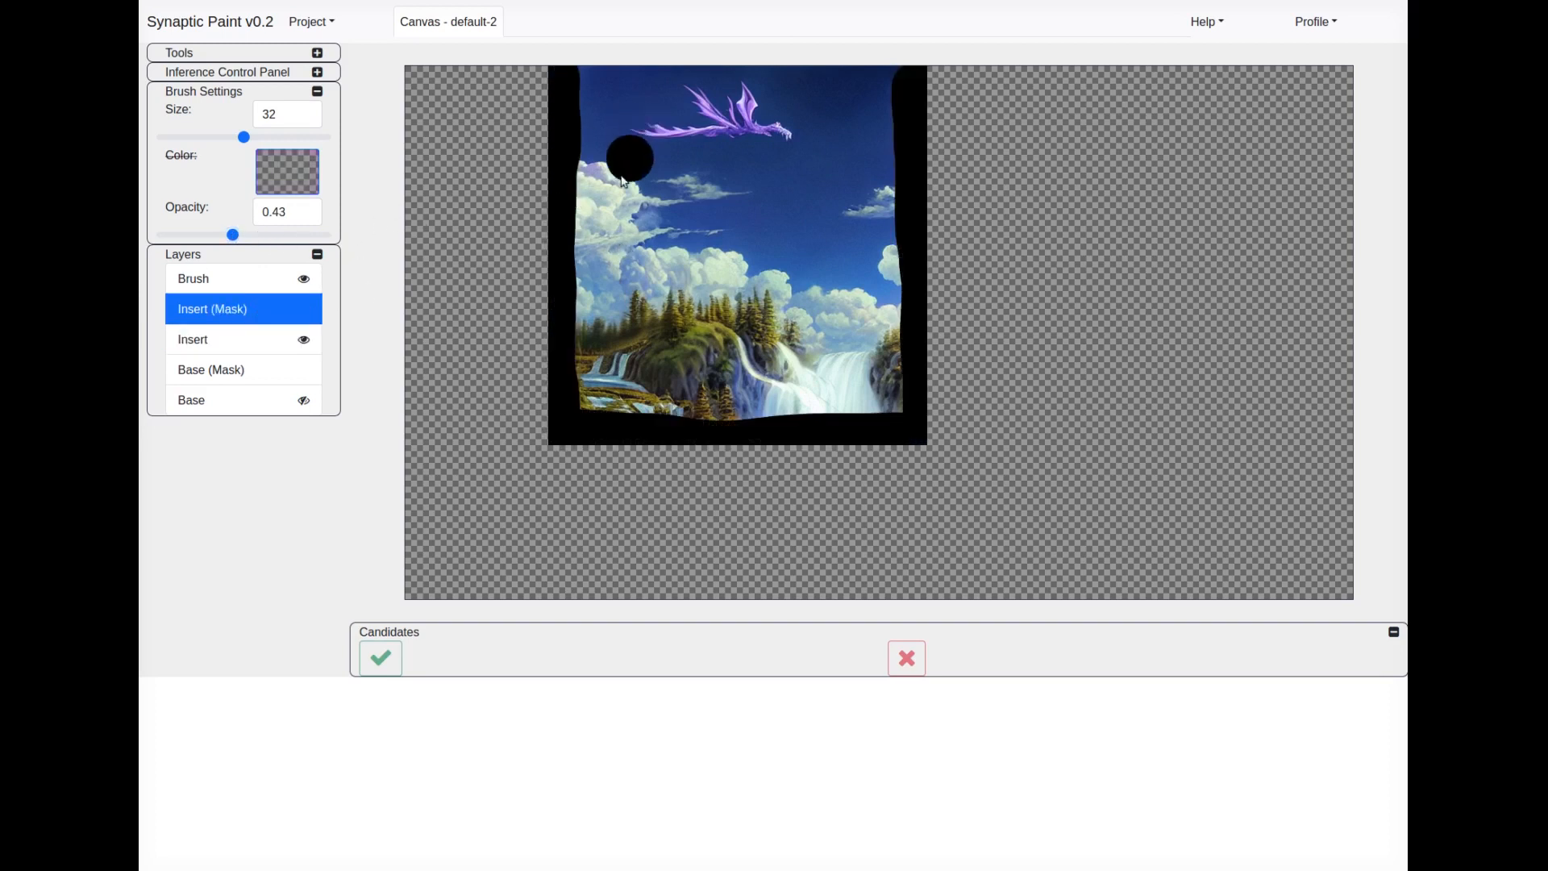
pyautogui.moveTo(232, 235); pyautogui.dragTo(195, 236)
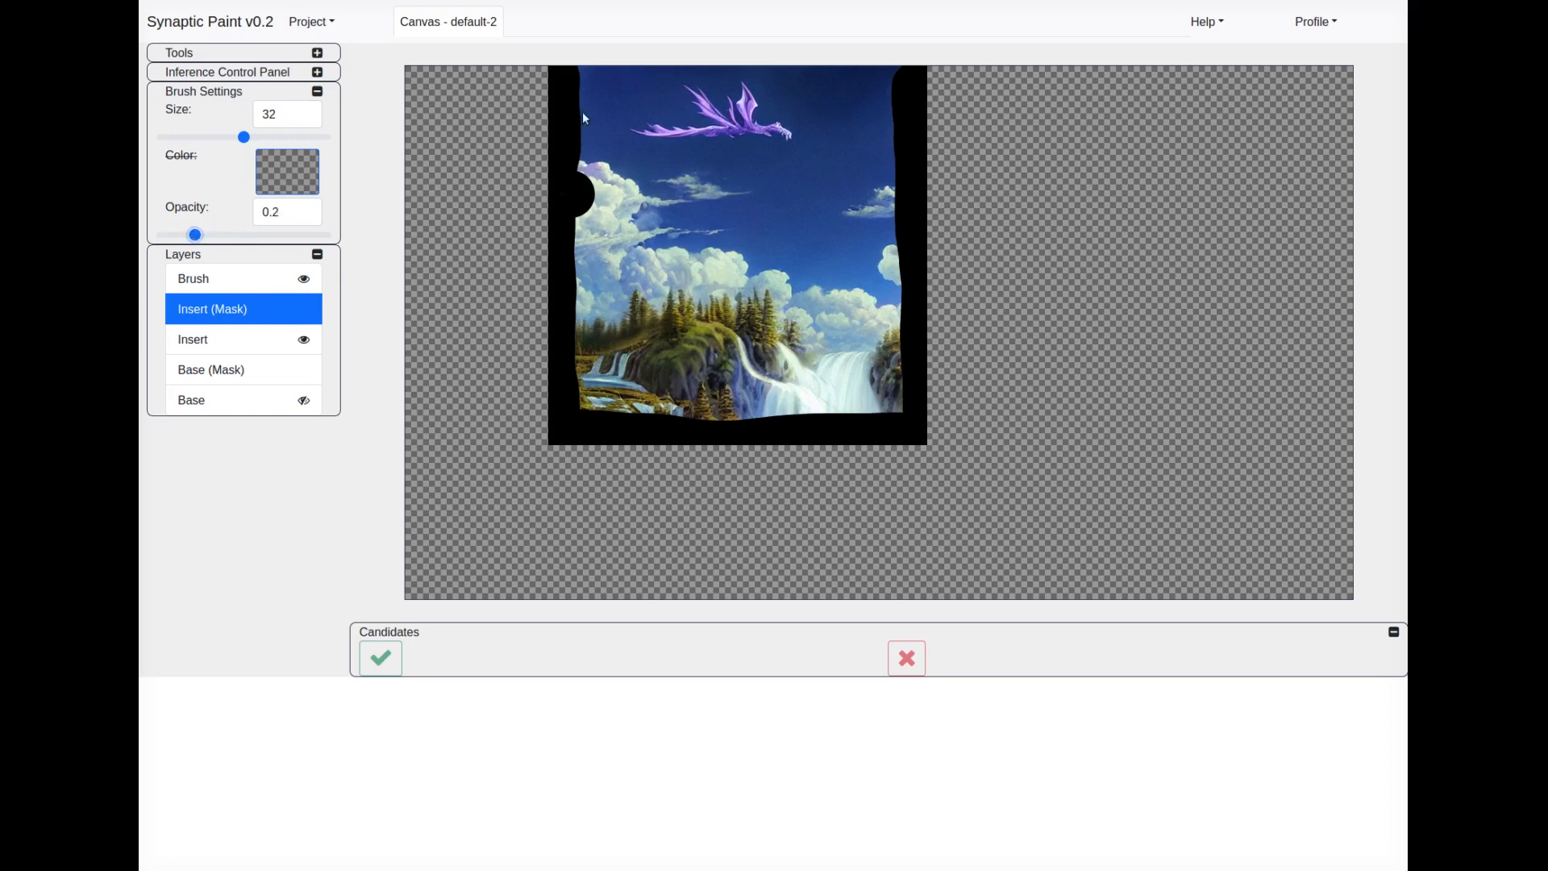
pyautogui.moveTo(578, 75)
pyautogui.mouseDown()
pyautogui.moveTo(574, 353)
pyautogui.moveTo(579, 395)
pyautogui.moveTo(615, 432)
pyautogui.moveTo(626, 381)
pyautogui.moveTo(583, 343)
pyautogui.moveTo(570, 360)
pyautogui.moveTo(586, 377)
pyautogui.moveTo(646, 410)
pyautogui.moveTo(911, 400)
pyautogui.moveTo(925, 91)
pyautogui.moveTo(881, 87)
pyautogui.moveTo(896, 275)
pyautogui.moveTo(872, 392)
pyautogui.mouseUp()
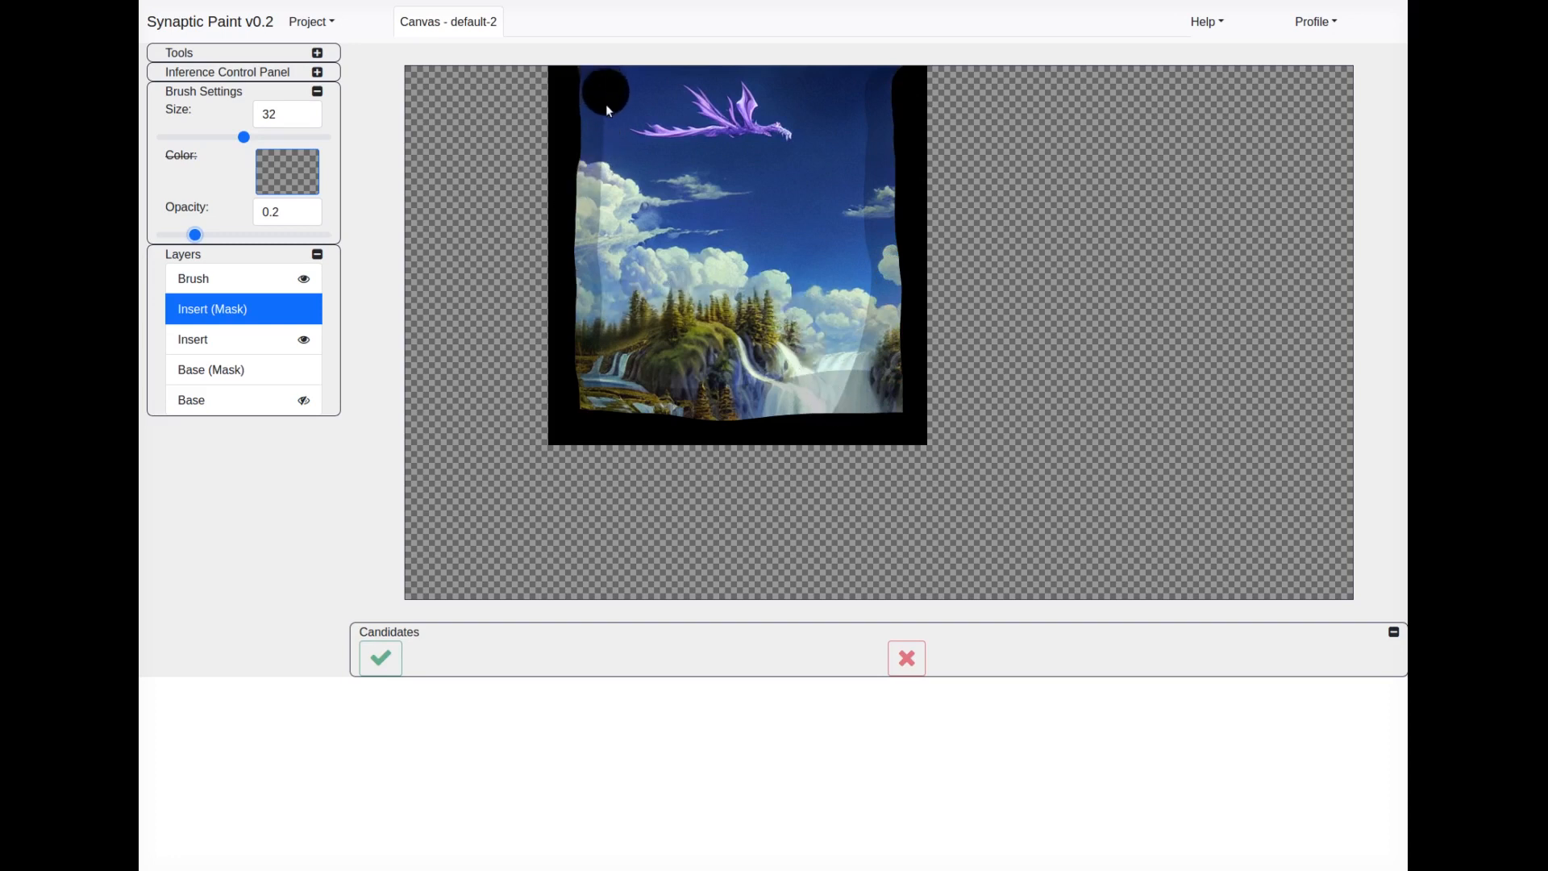
pyautogui.moveTo(608, 162)
pyautogui.mouseDown()
pyautogui.moveTo(599, 263)
pyautogui.moveTo(613, 407)
pyautogui.mouseUp()
pyautogui.moveTo(854, 76); pyautogui.dragTo(856, 225)
pyautogui.moveTo(845, 327)
pyautogui.mouseDown()
pyautogui.moveTo(827, 368)
pyautogui.moveTo(784, 405)
pyautogui.mouseUp()
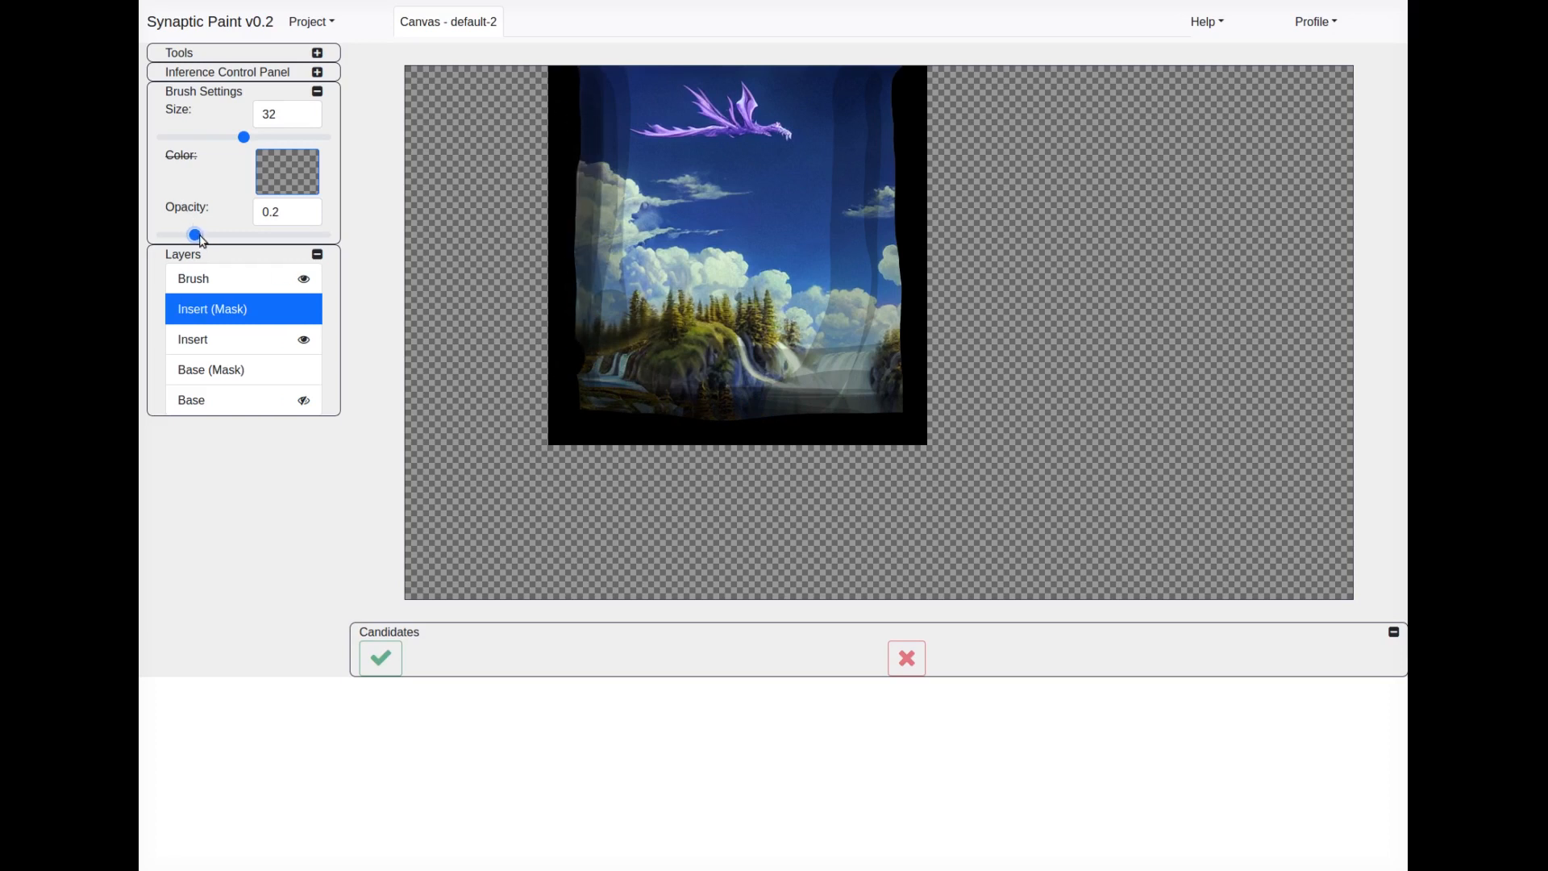
# - Soften the Insert mask's edges further at eraser opacity 0.12, fading out the lower-right corner and lower edge
pyautogui.moveTo(195, 236); pyautogui.dragTo(183, 237)
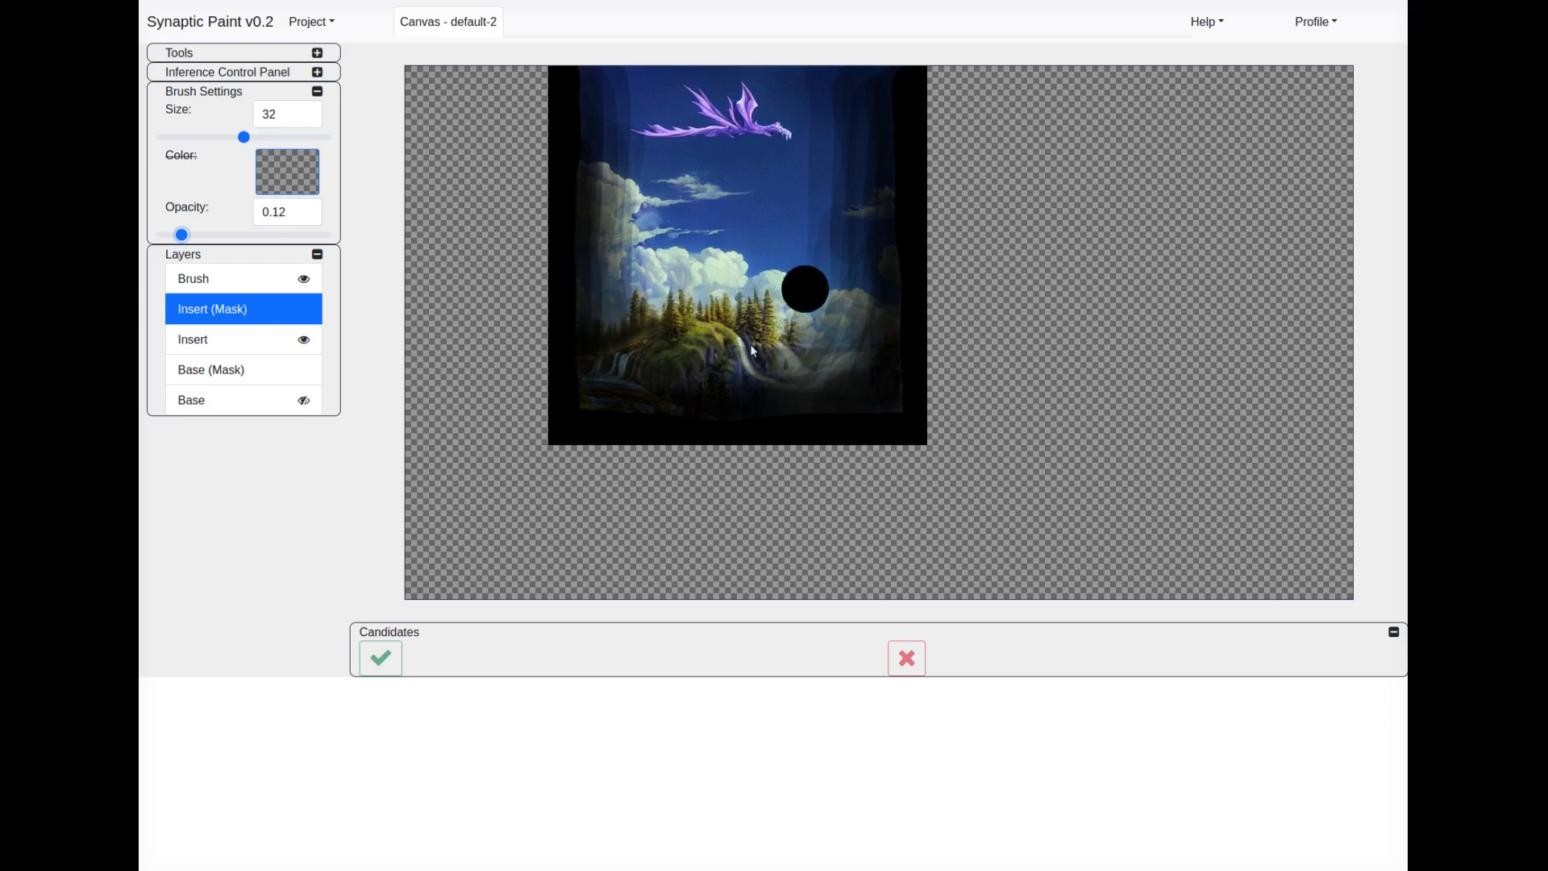
pyautogui.click(250, 339)
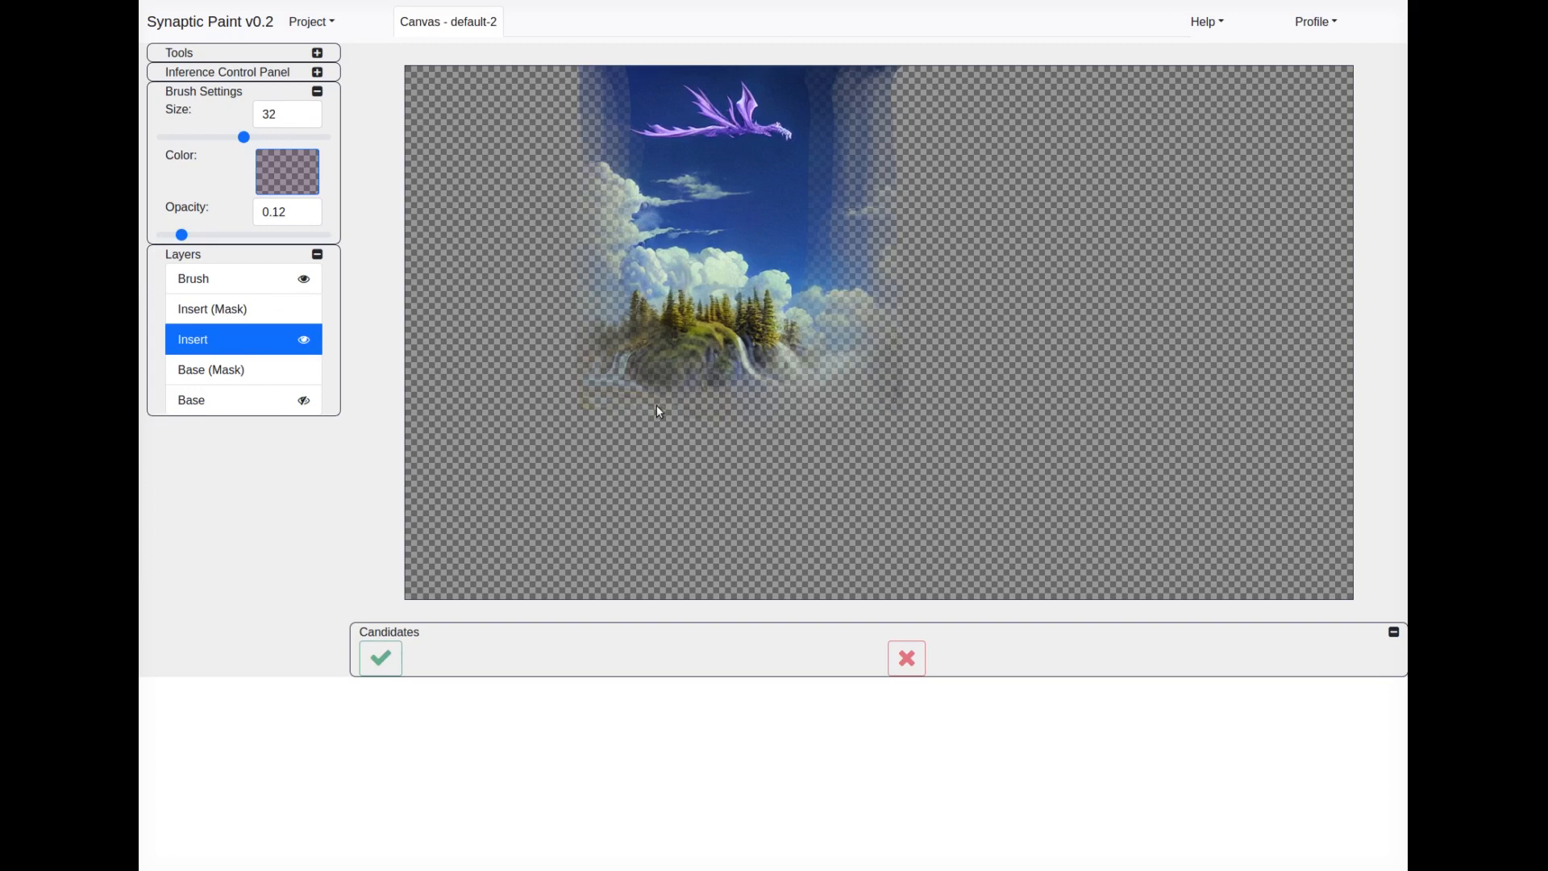
pyautogui.click(249, 309)
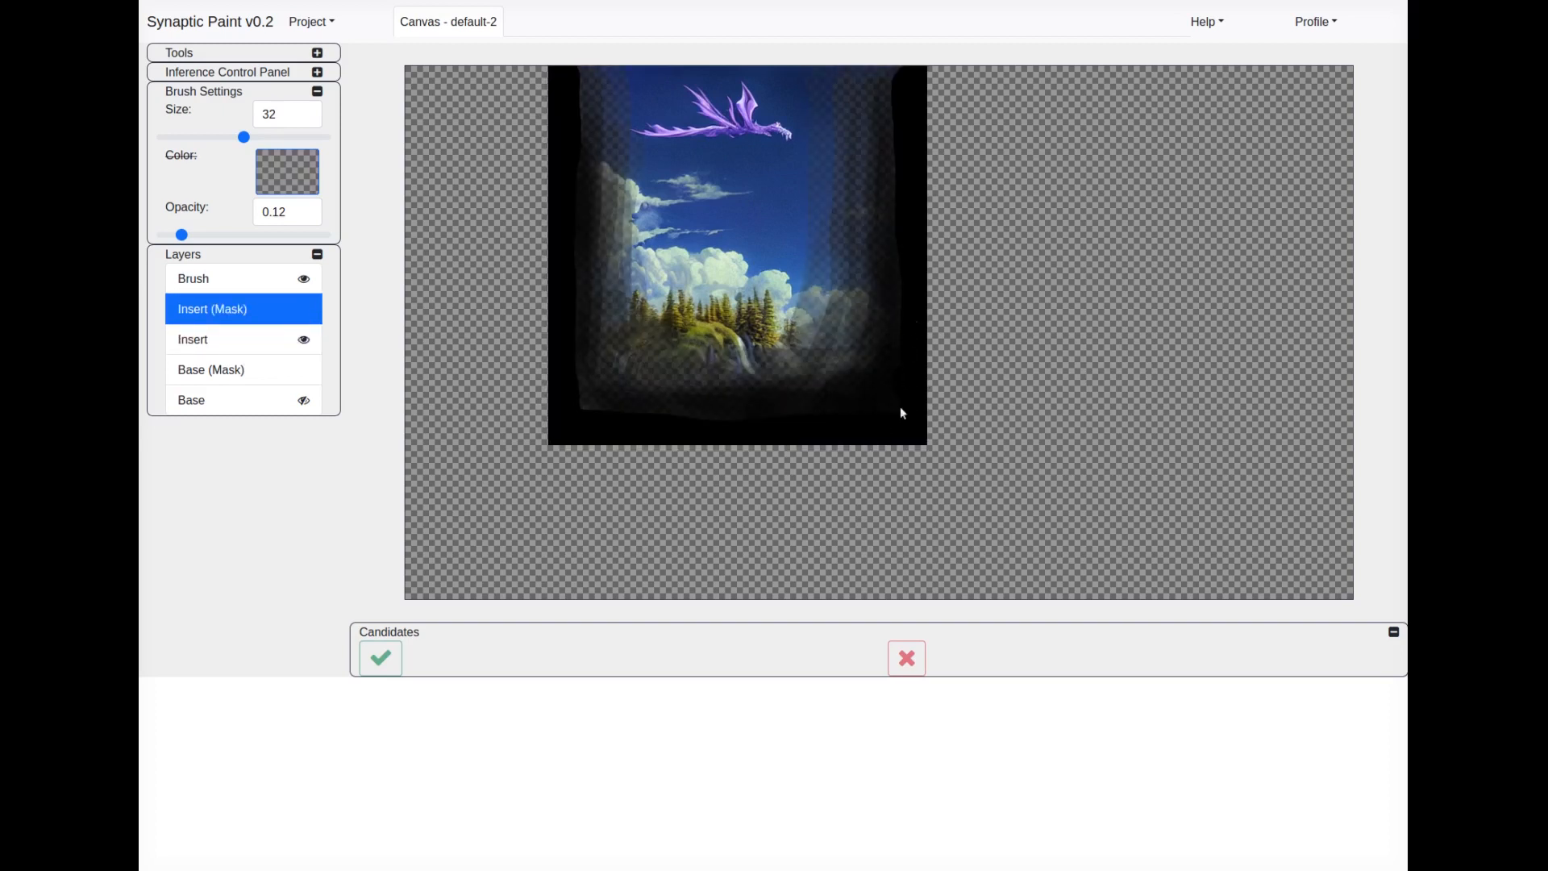
pyautogui.moveTo(876, 396); pyautogui.dragTo(892, 366)
pyautogui.moveTo(910, 369)
pyautogui.mouseDown()
pyautogui.moveTo(885, 407)
pyautogui.moveTo(648, 450)
pyautogui.moveTo(693, 468)
pyautogui.mouseUp()
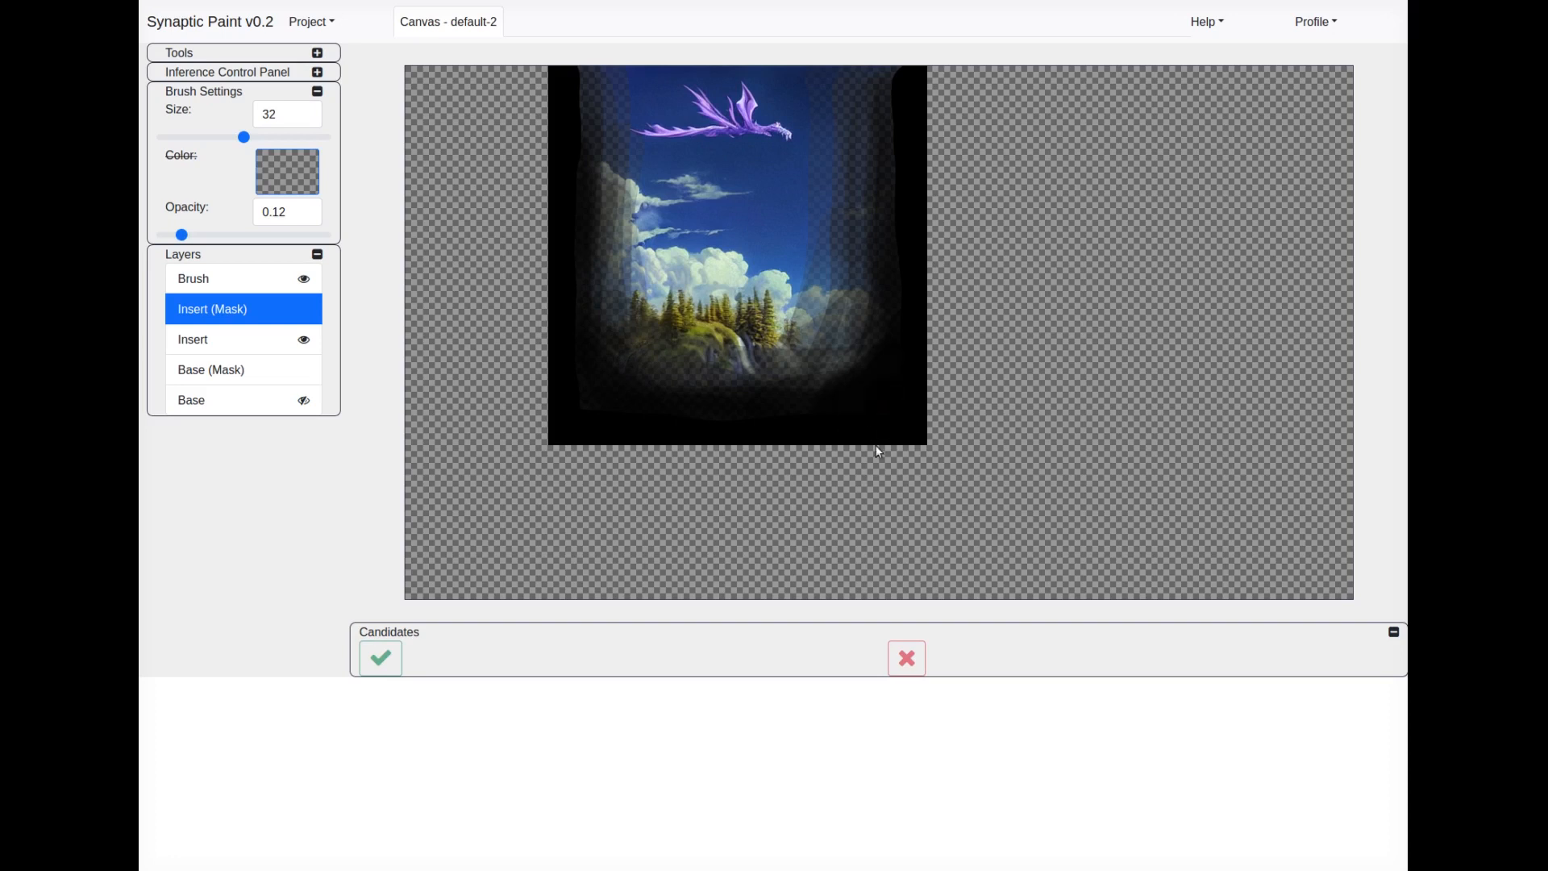
# - Show the Base layer again and flatten the blended dragon insert into the painting
pyautogui.click(284, 342)
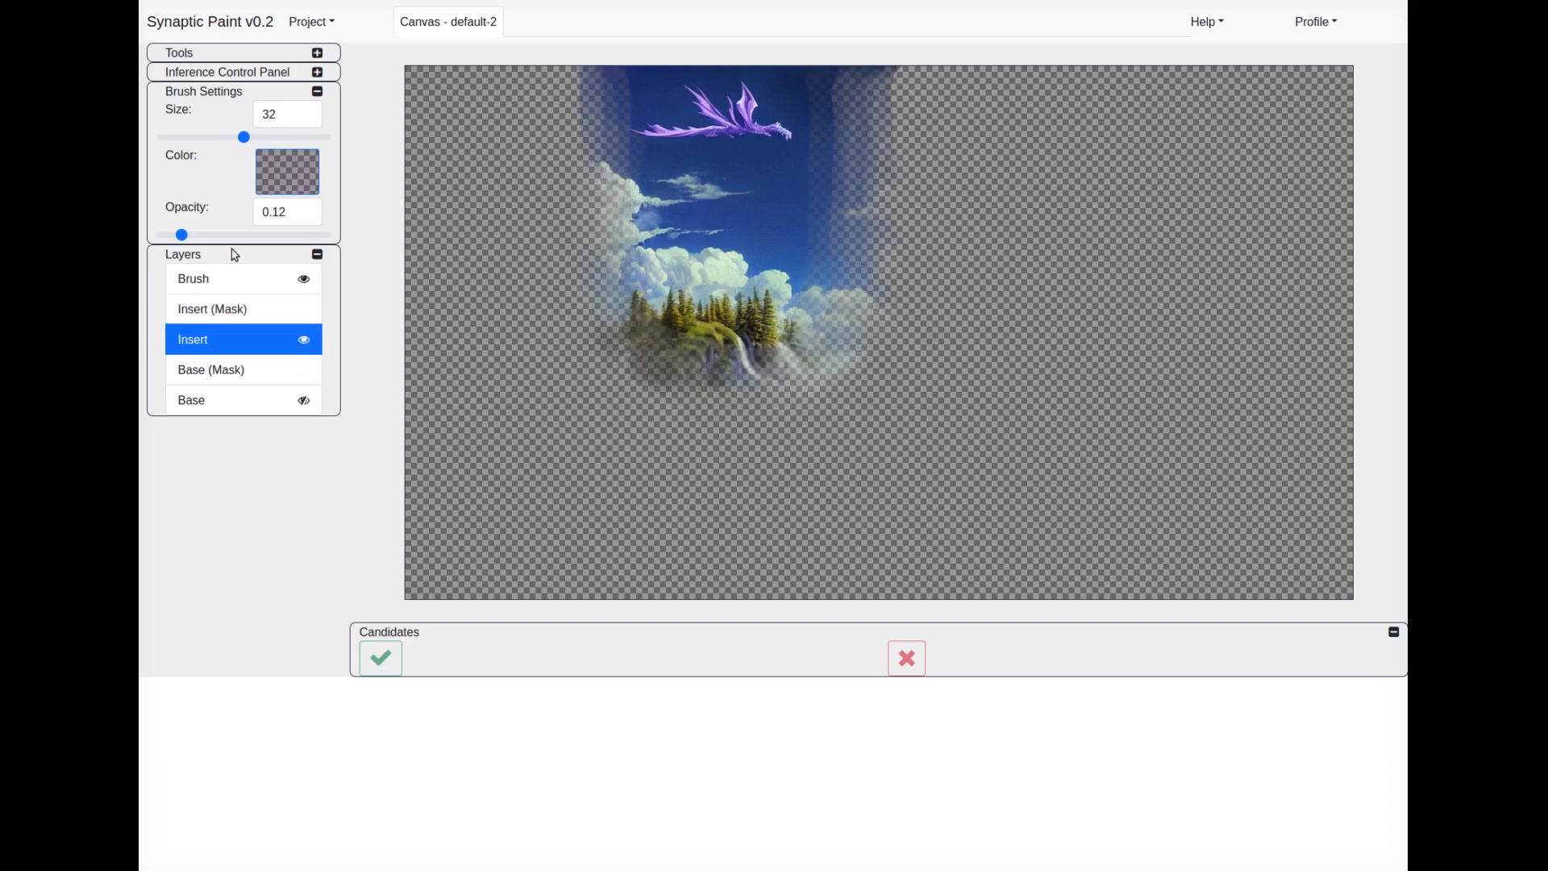
pyautogui.click(304, 400)
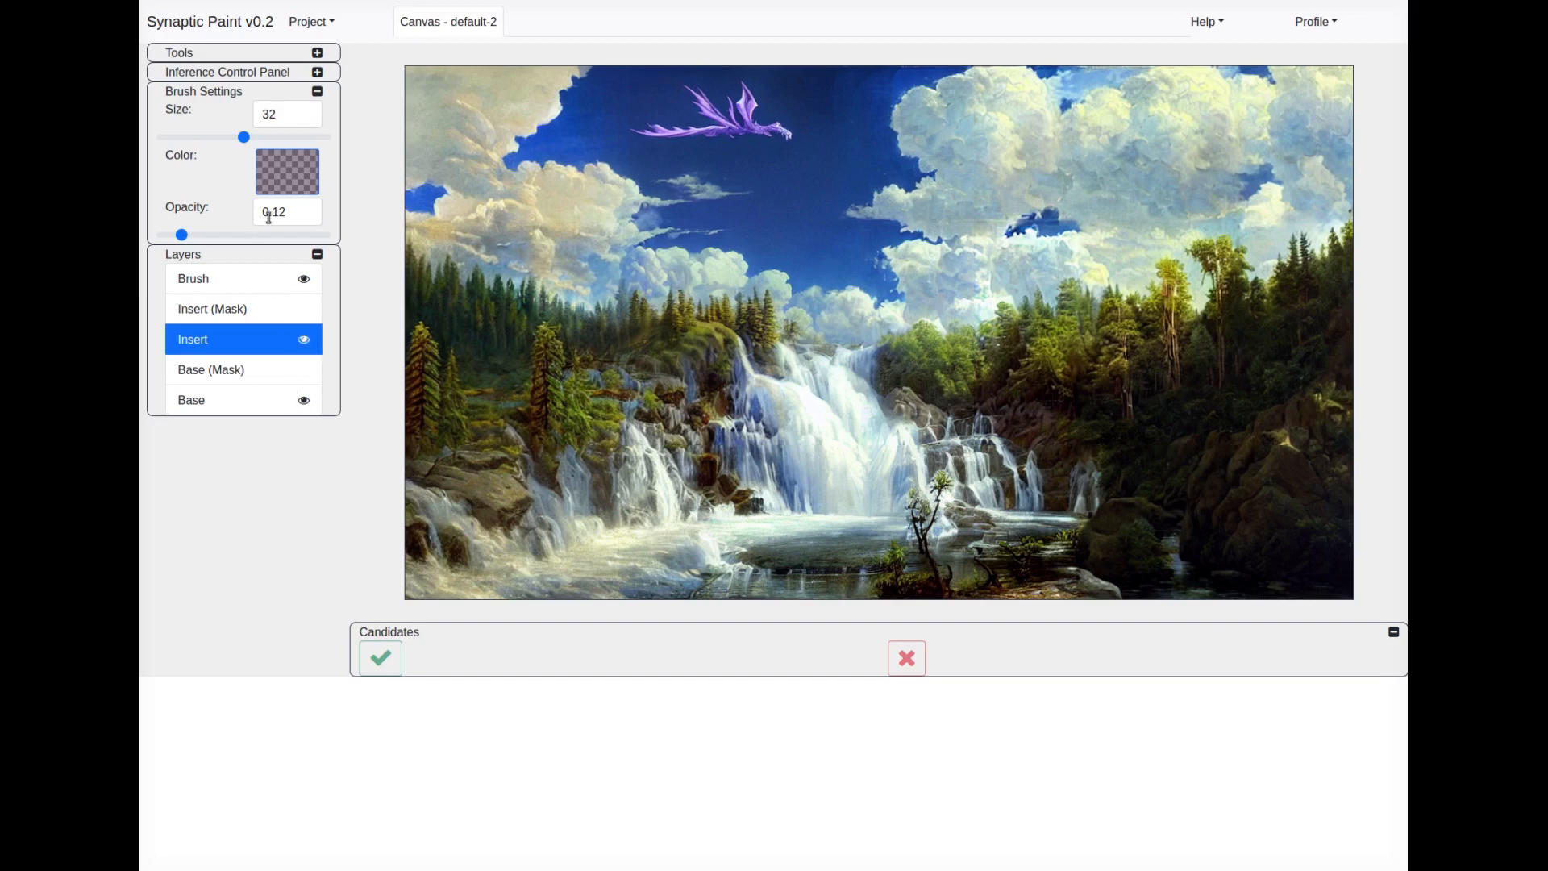
pyautogui.click(318, 72)
pyautogui.click(317, 53)
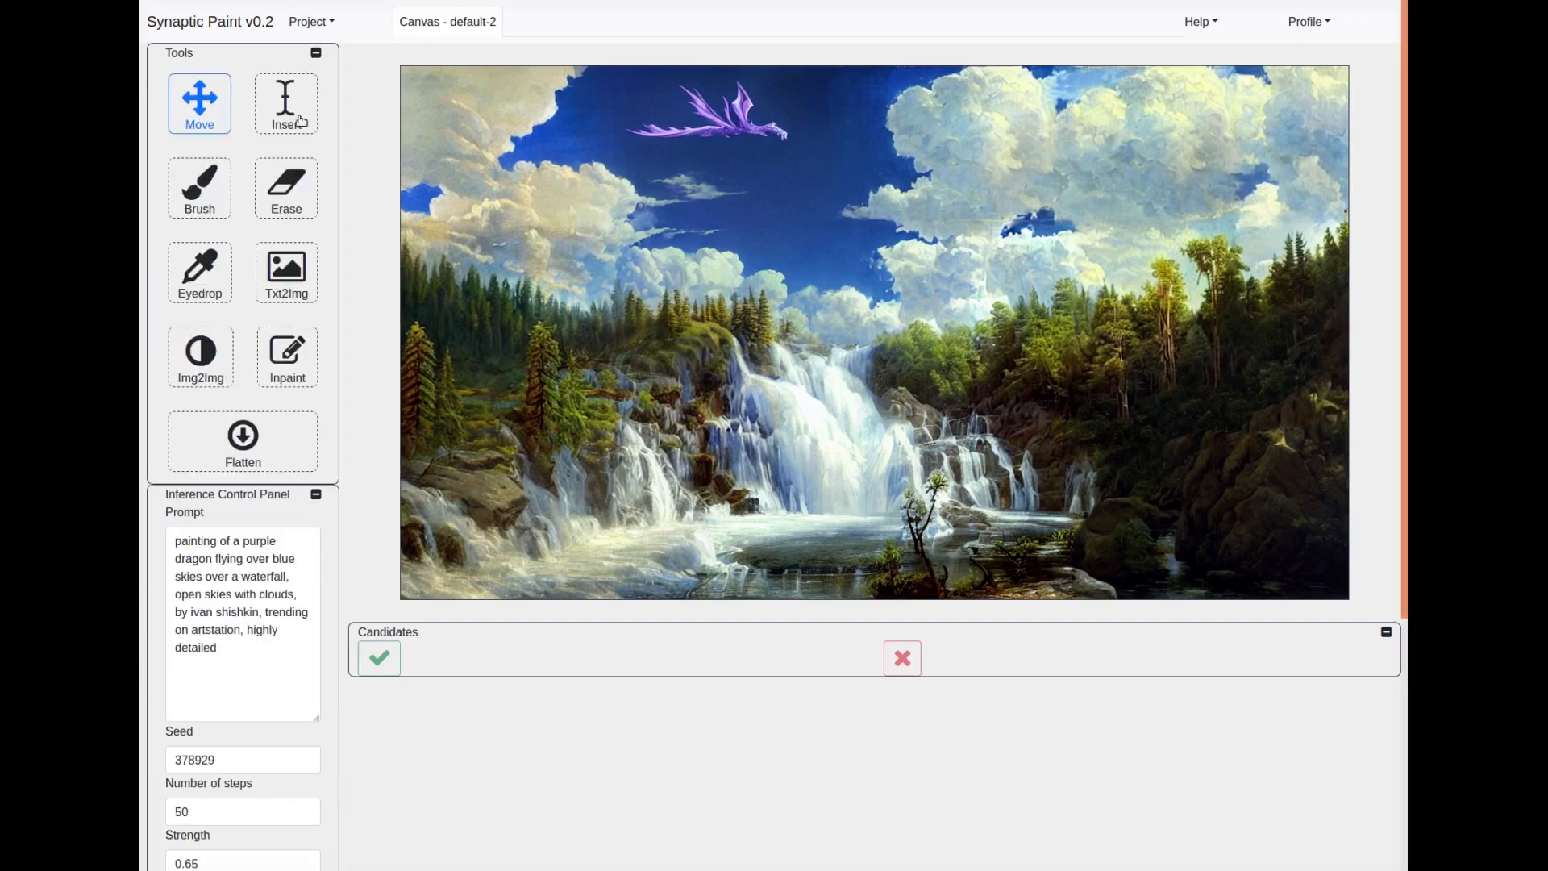
pyautogui.click(260, 449)
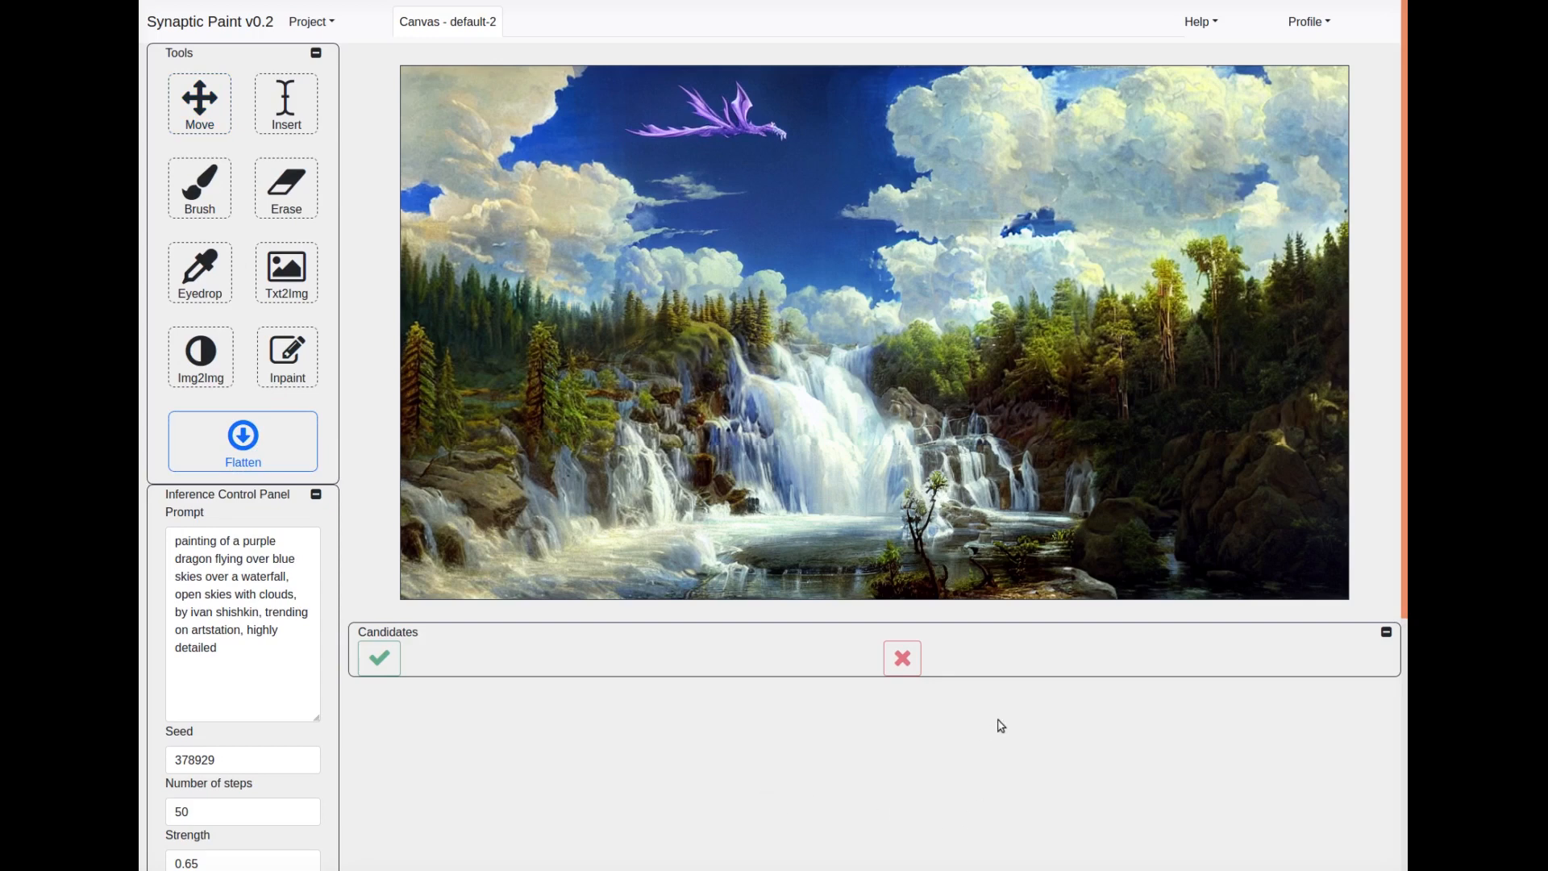
# - Show the available help and community links
pyautogui.click(1210, 22)
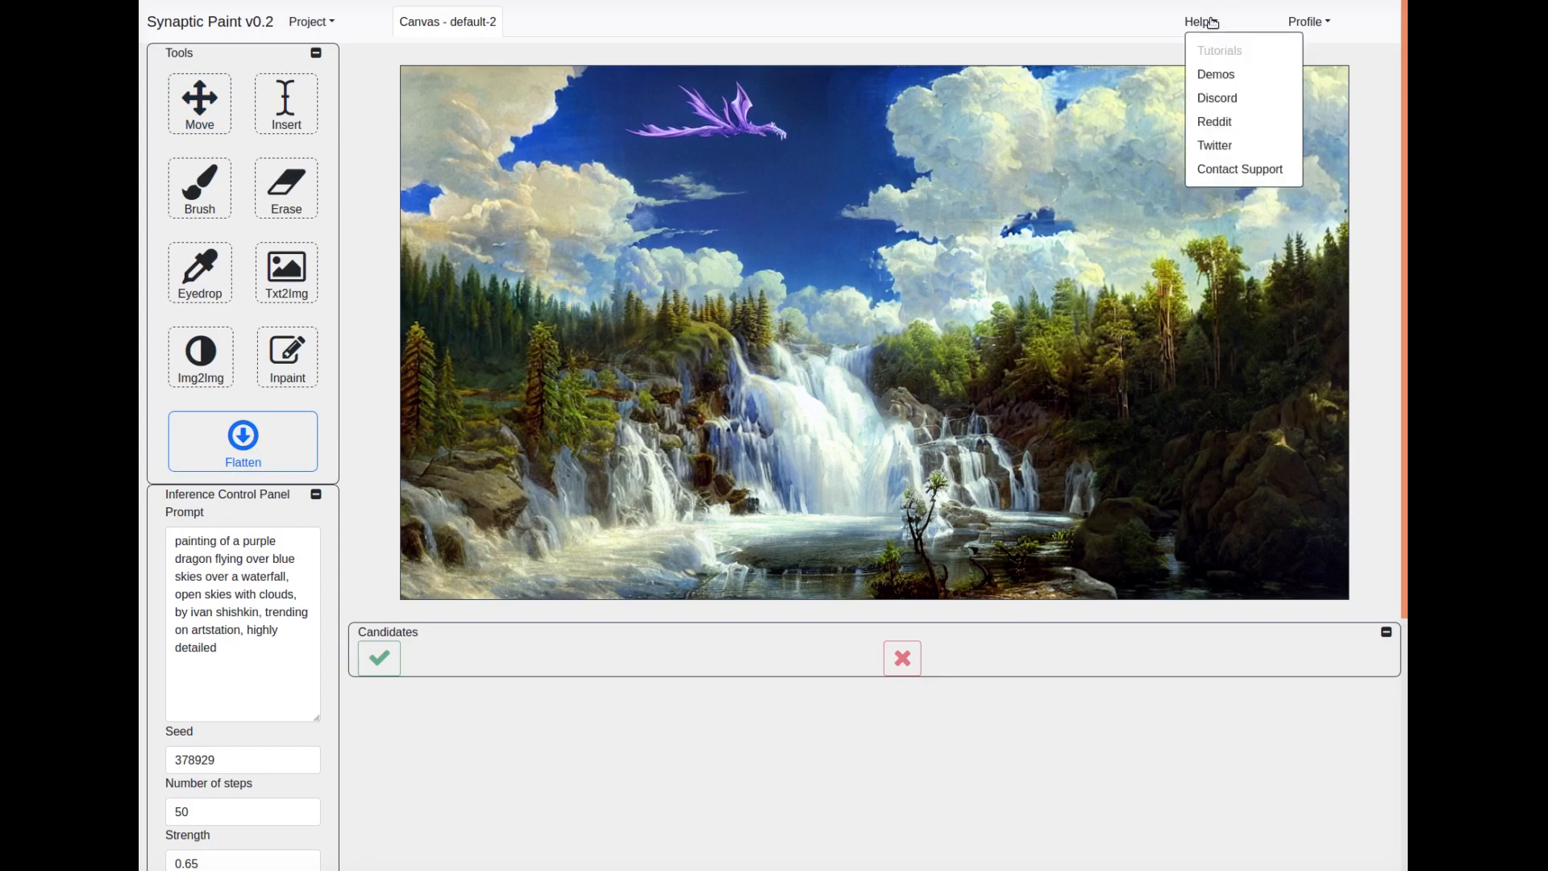